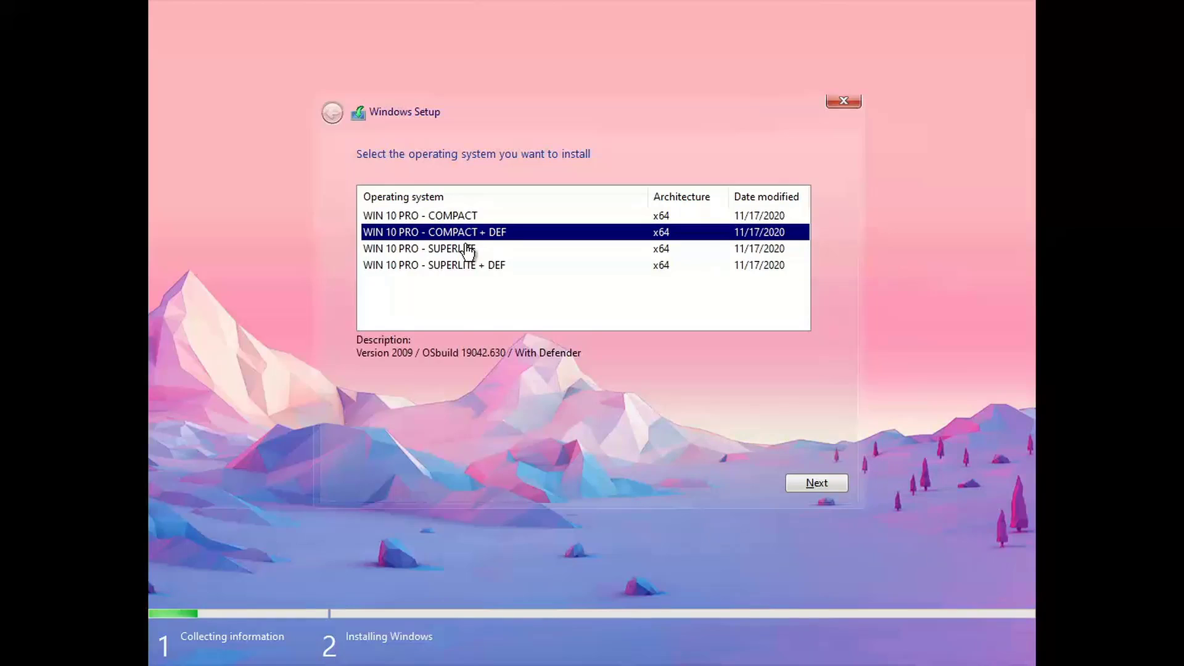
# Select the WIN 10 PRO - COMPACT edition as the operating system to install and proceed with the setup.
pyautogui.click(465, 248)
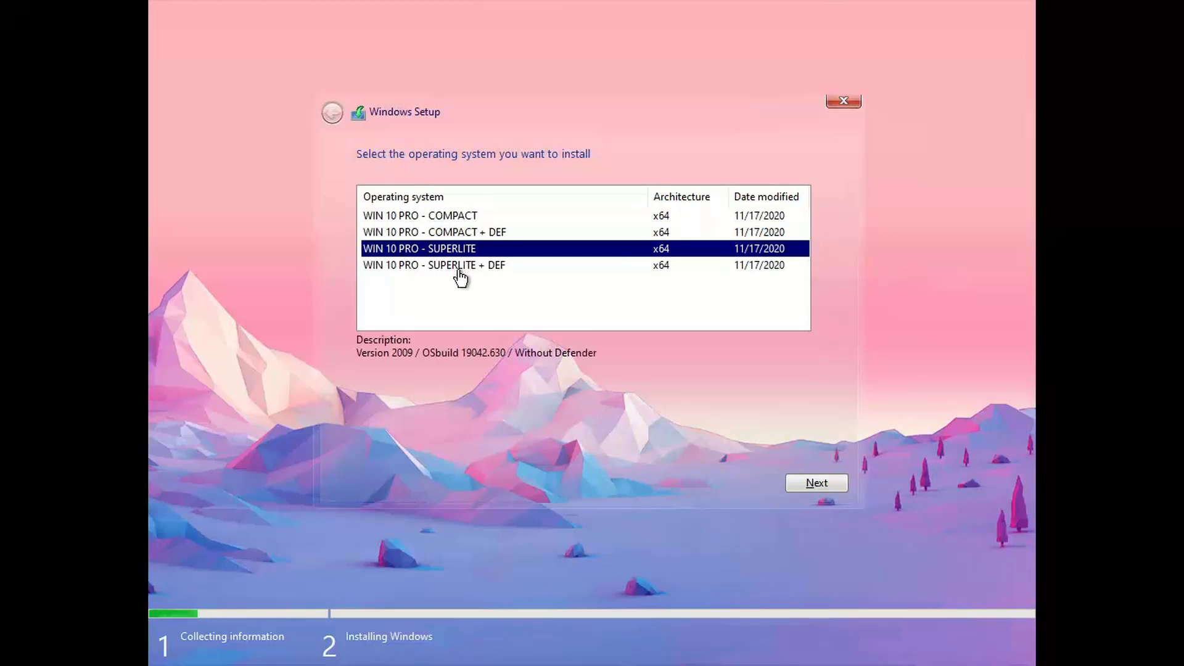
pyautogui.click(458, 270)
pyautogui.click(466, 217)
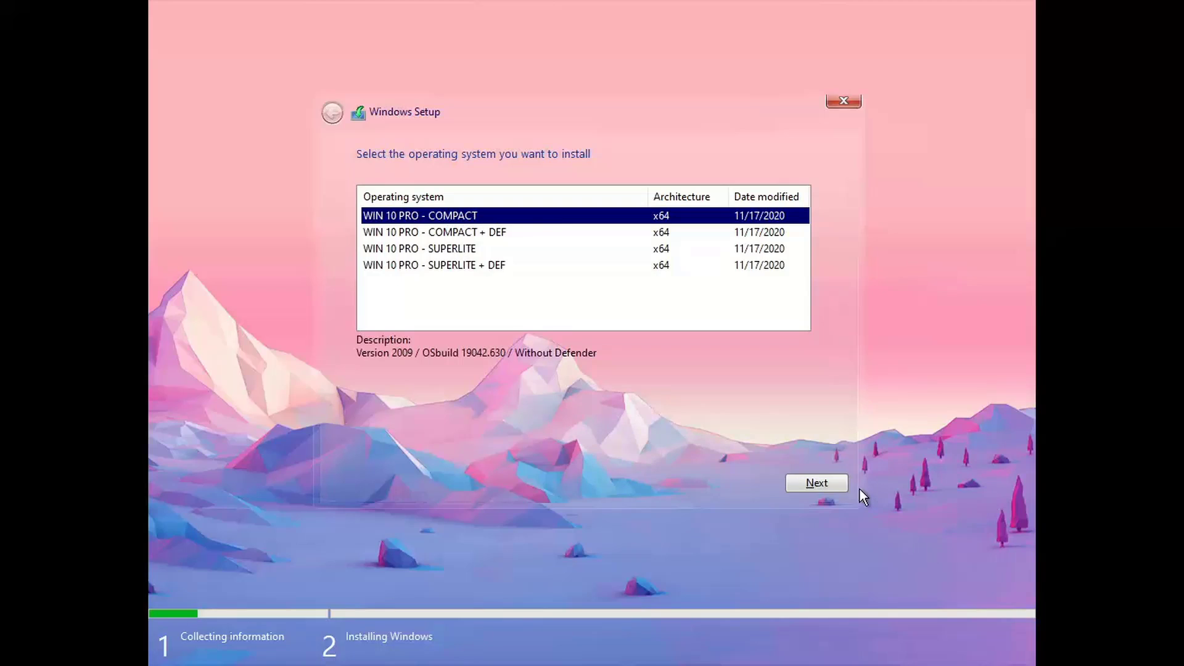
pyautogui.click(834, 489)
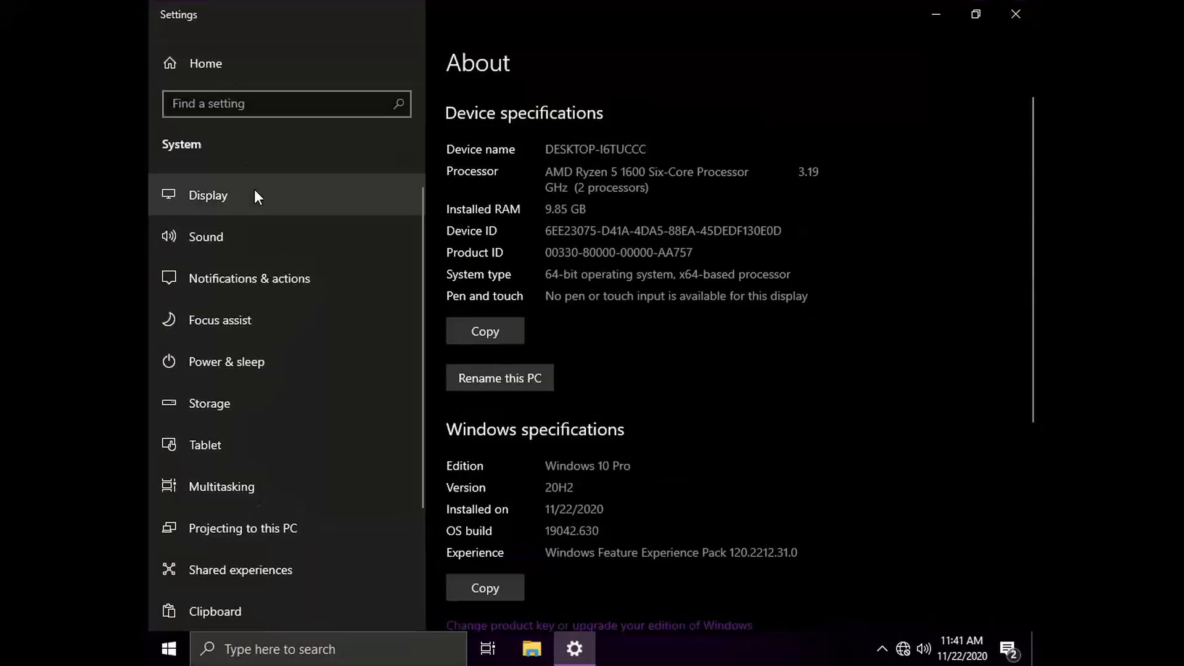
# Set the display resolution to 1366 × 768, keep the change and close the settings.
pyautogui.click(301, 210)
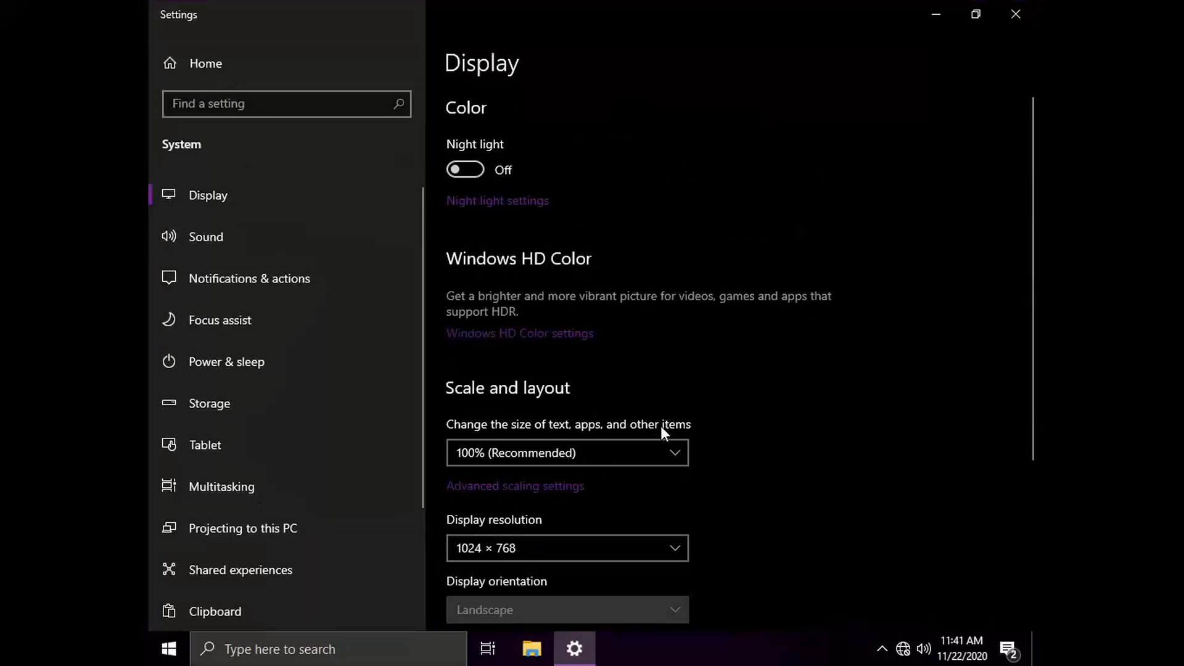
pyautogui.click(679, 544)
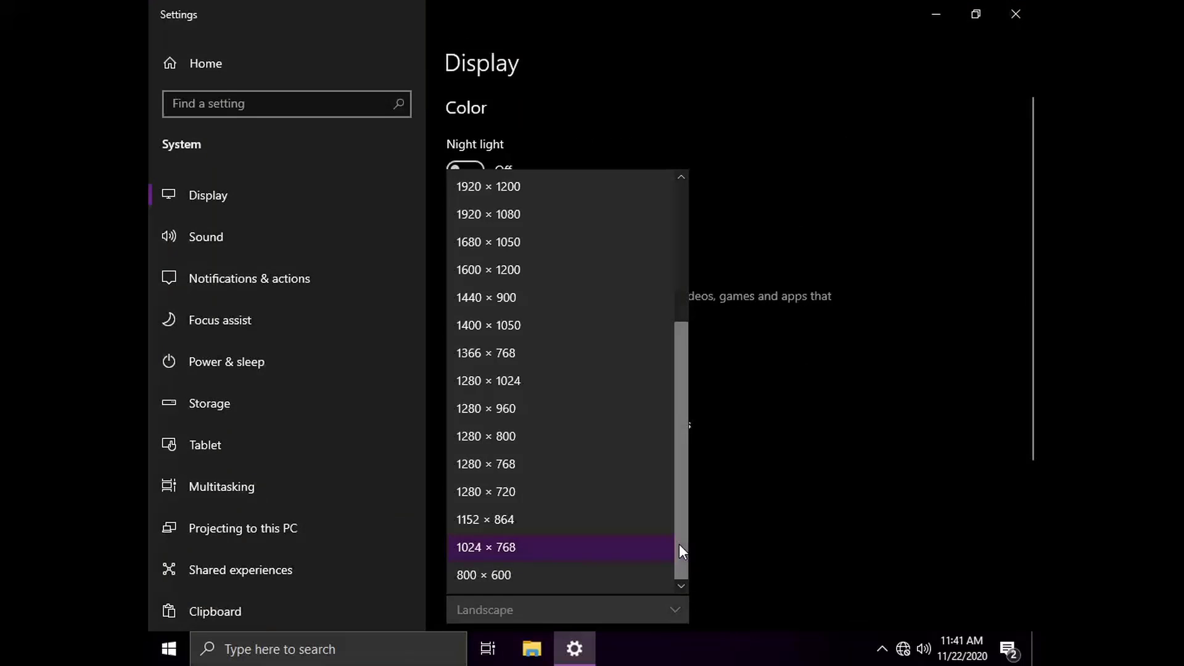
pyautogui.click(609, 353)
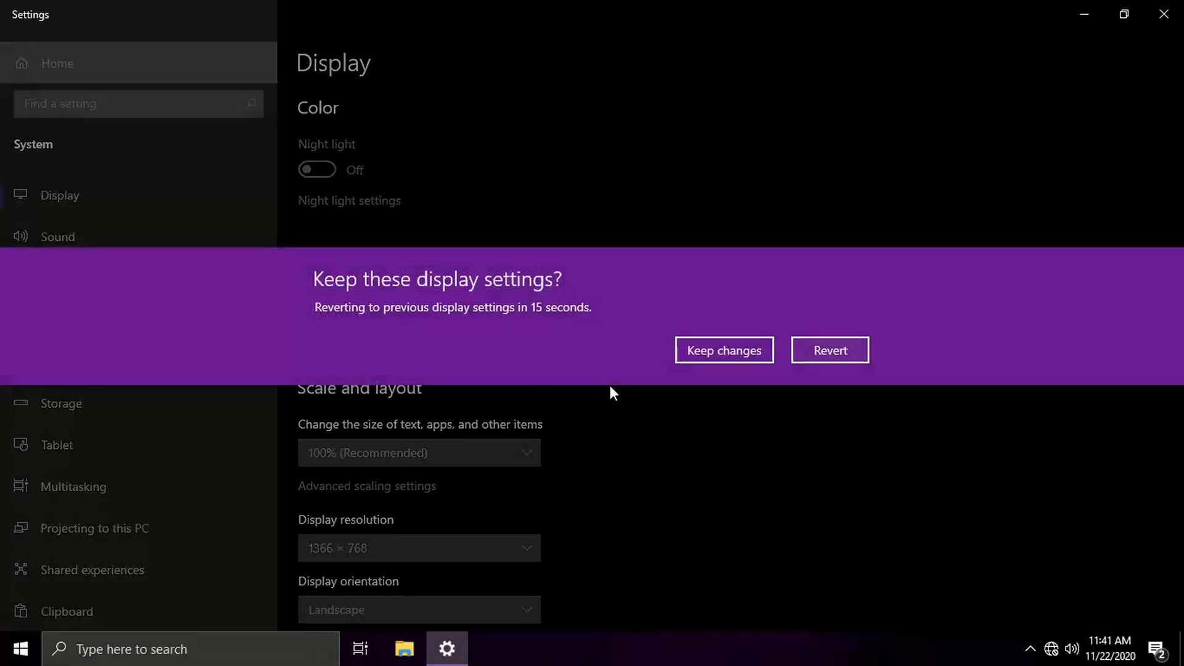
pyautogui.click(756, 348)
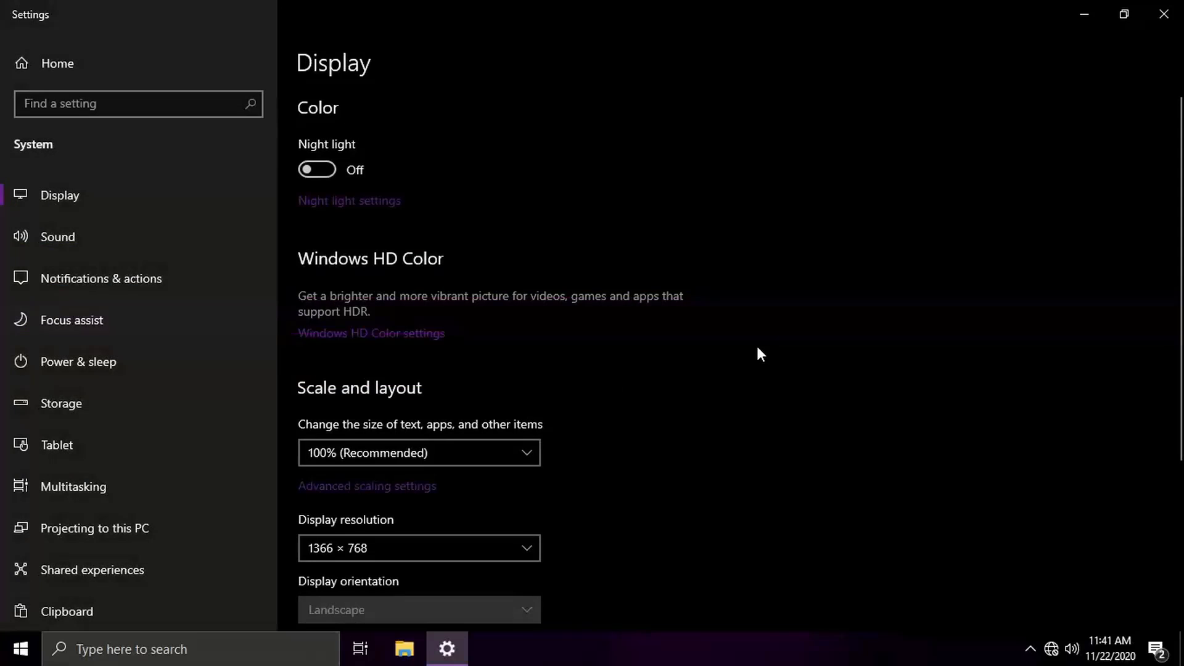
pyautogui.click(1165, 15)
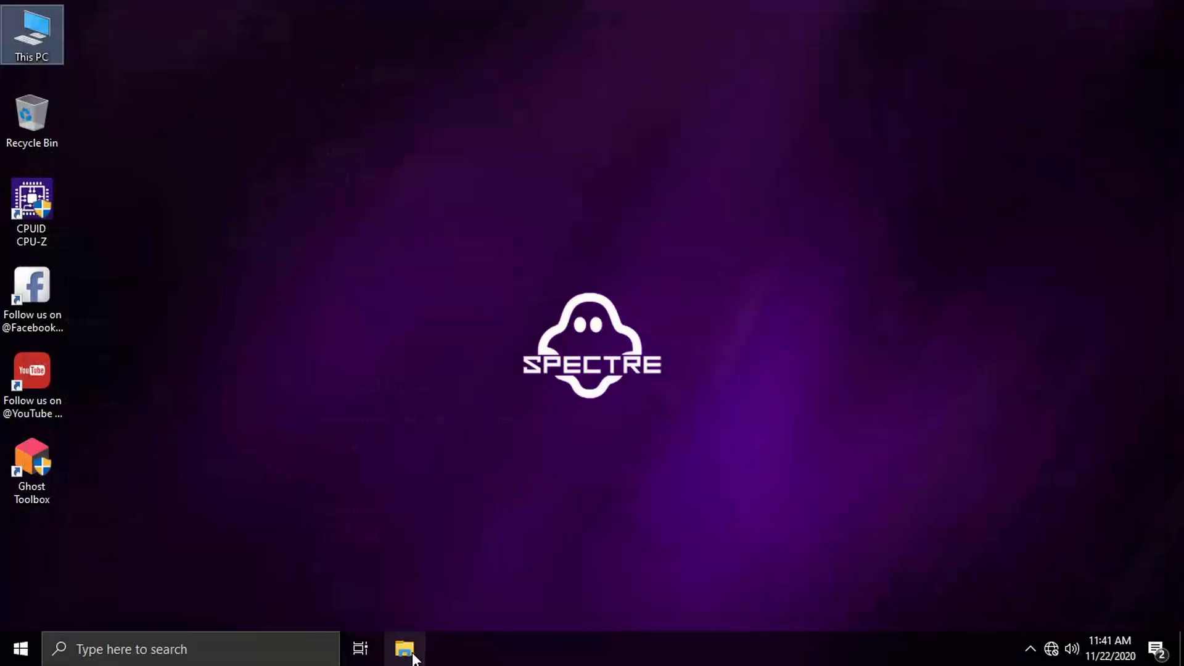
# Check the used and free space of Local Disk (C:) in its properties.
pyautogui.click(412, 656)
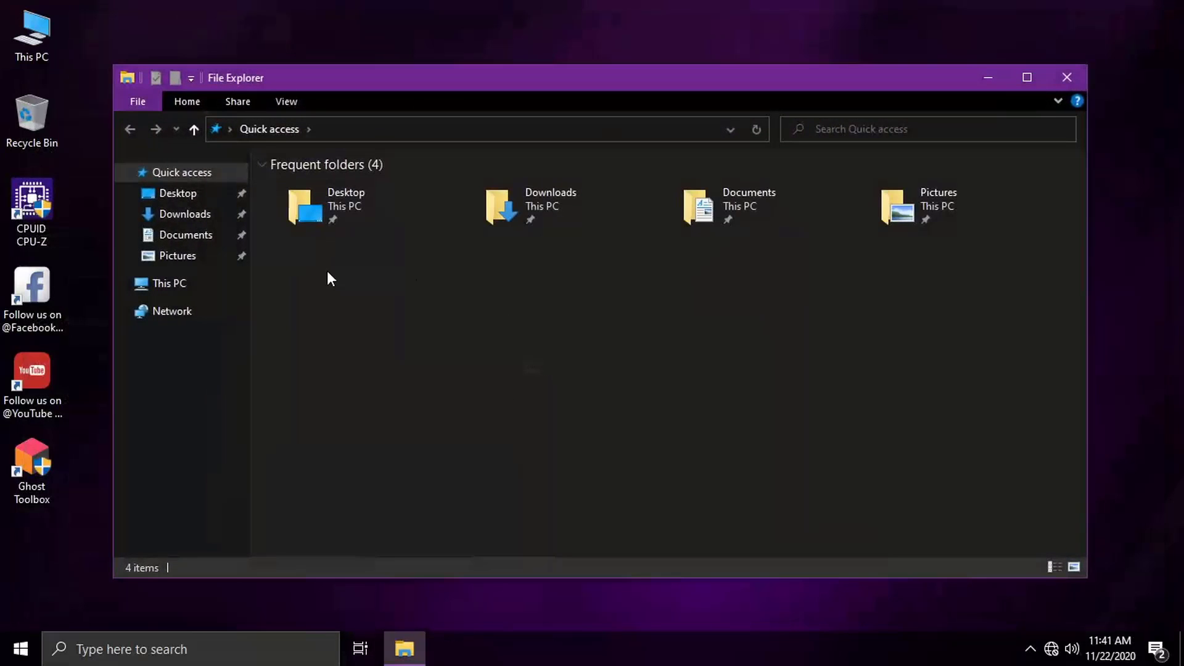
pyautogui.click(178, 284)
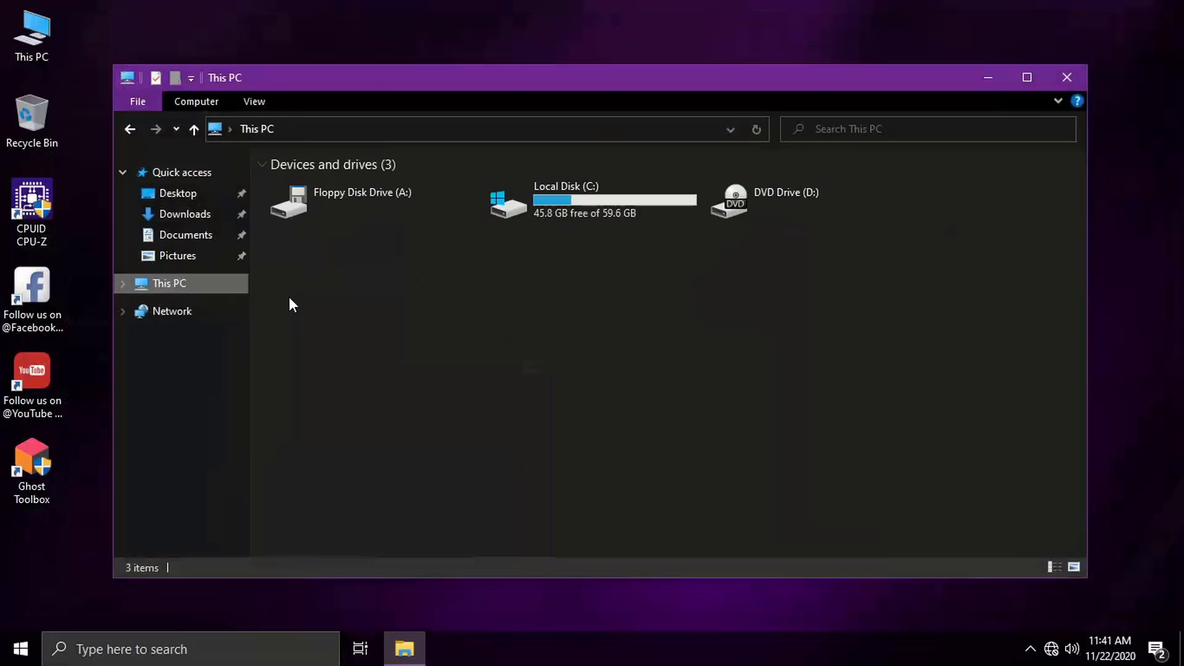
pyautogui.click(568, 201)
pyautogui.rightClick(664, 212)
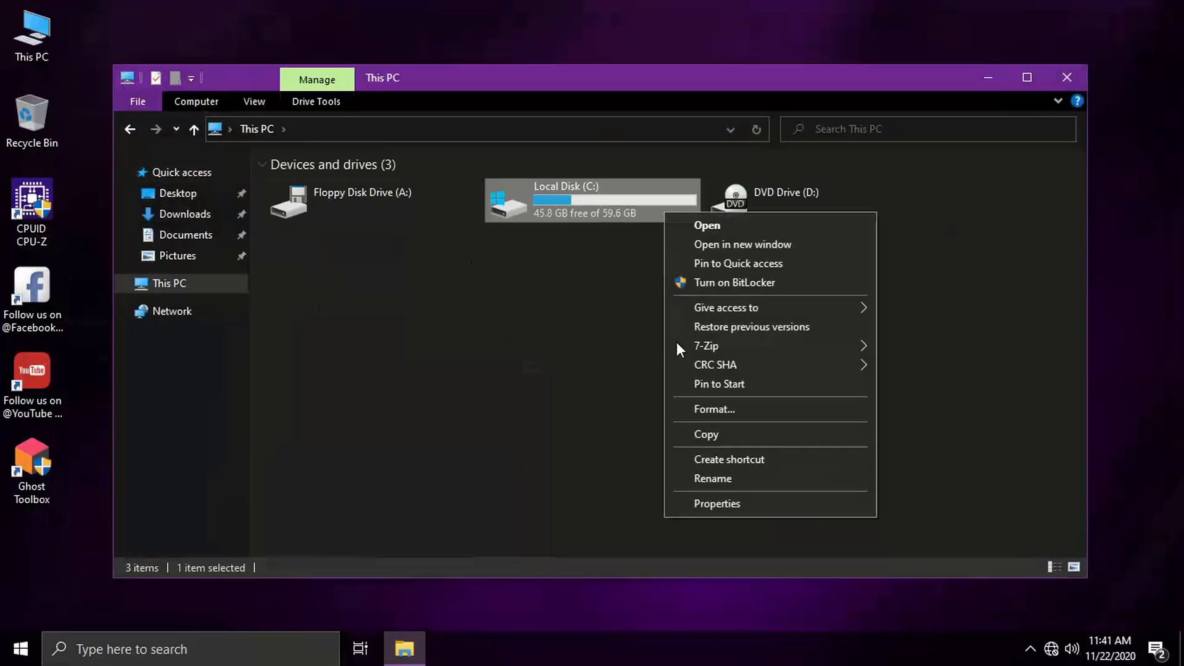
pyautogui.click(746, 508)
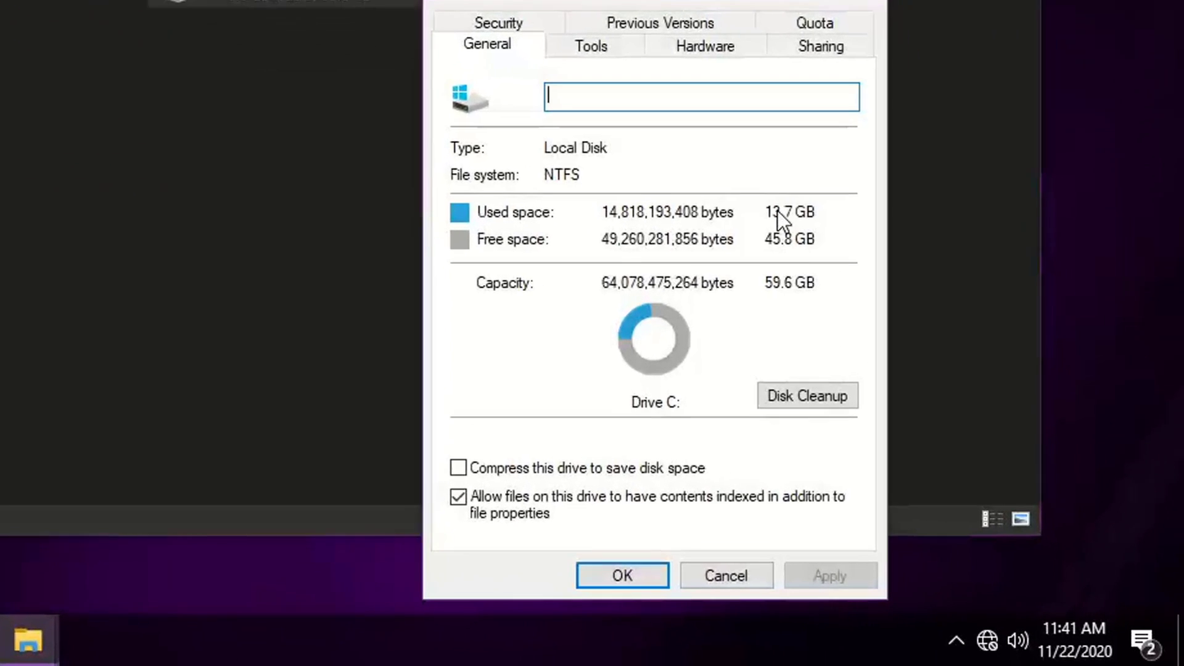
pyautogui.click(639, 564)
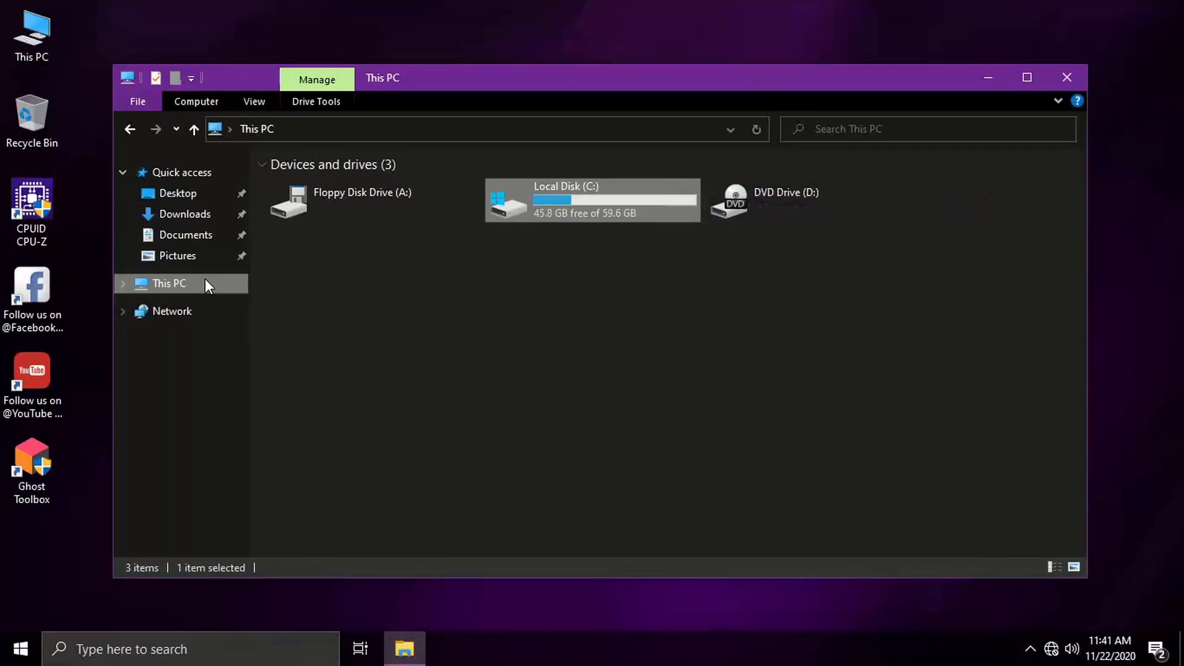
# Examine the device and Windows specifications in the properties of This PC.
pyautogui.rightClick(206, 279)
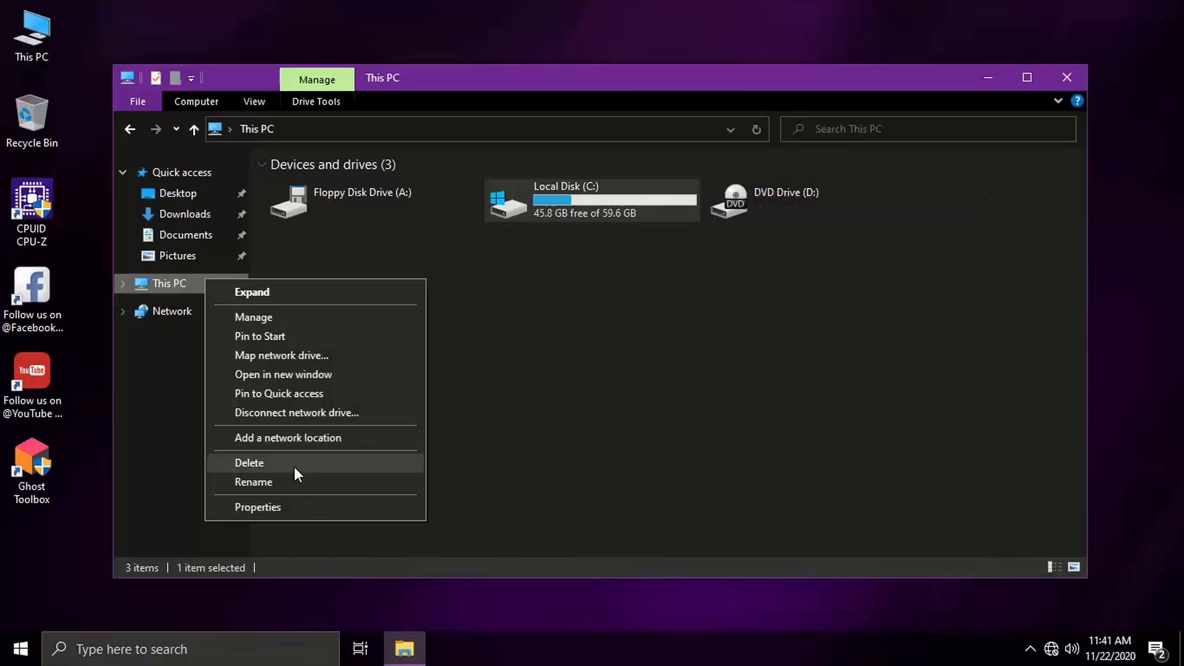
pyautogui.click(322, 508)
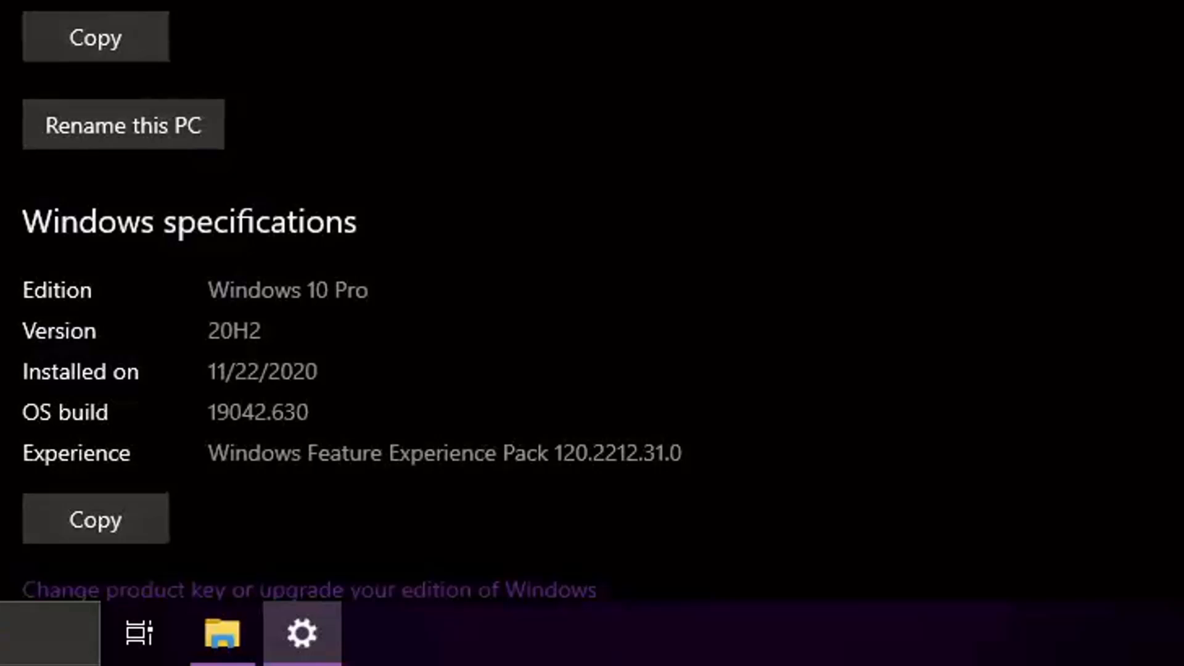
pyautogui.scroll(-3, 357, 277)
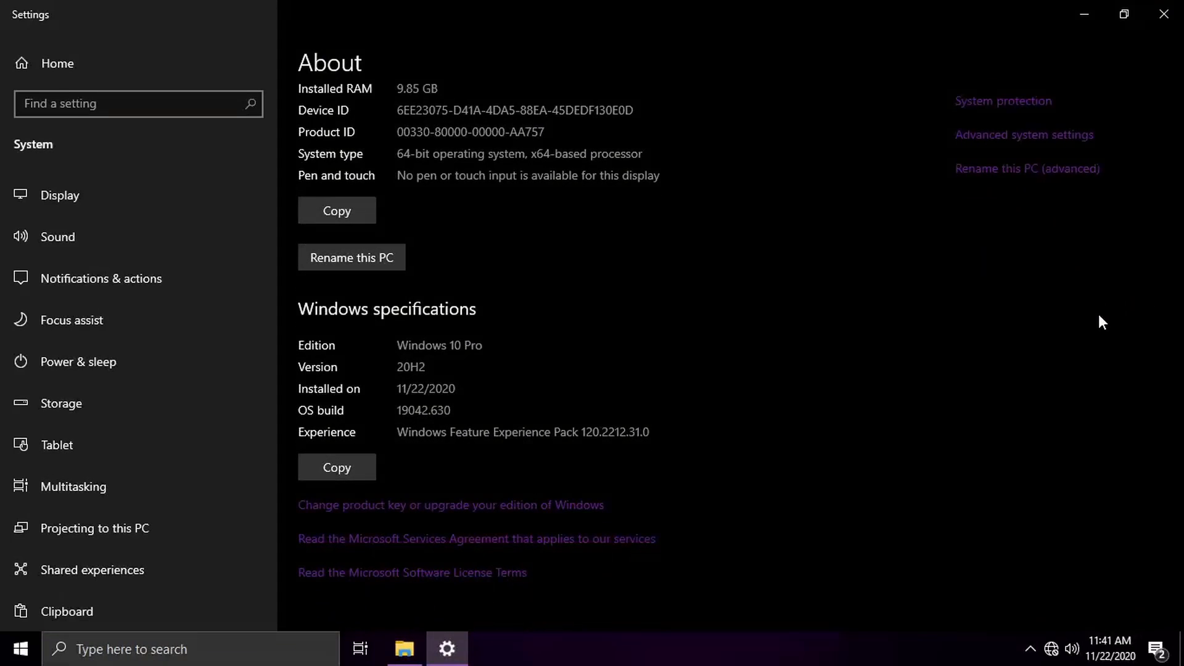
pyautogui.scroll(3, 1098, 315)
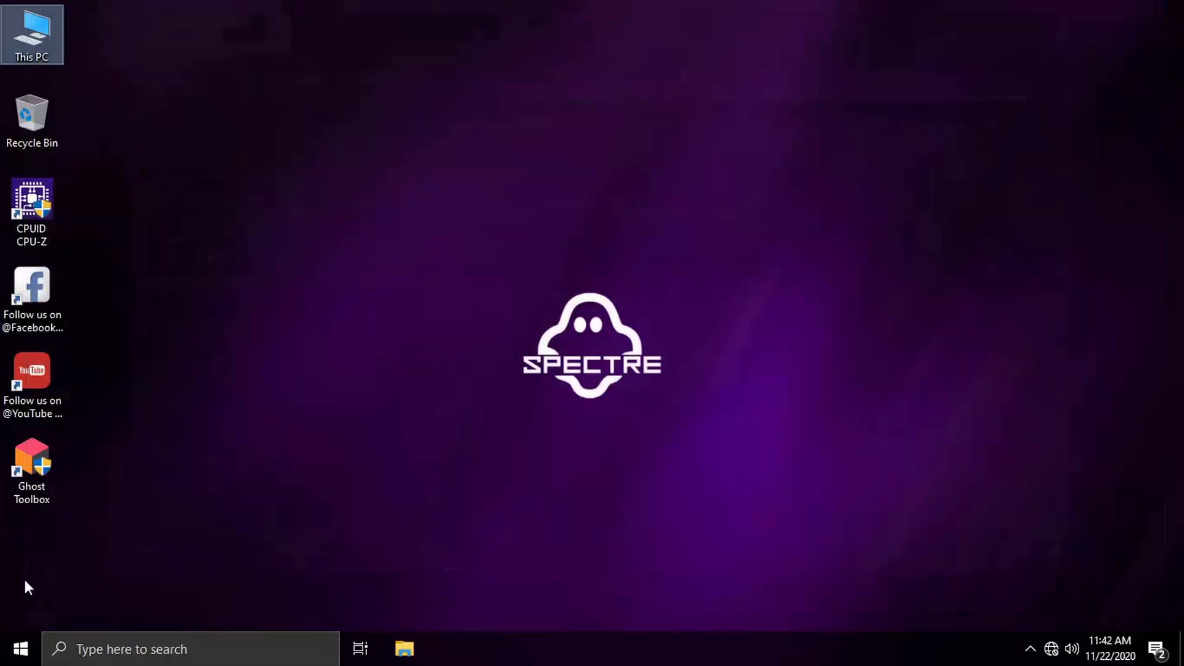
# Inspect the Windows System, Windows PowerShell and Windows Ease of Access folders among the installed programs.
pyautogui.click(17, 646)
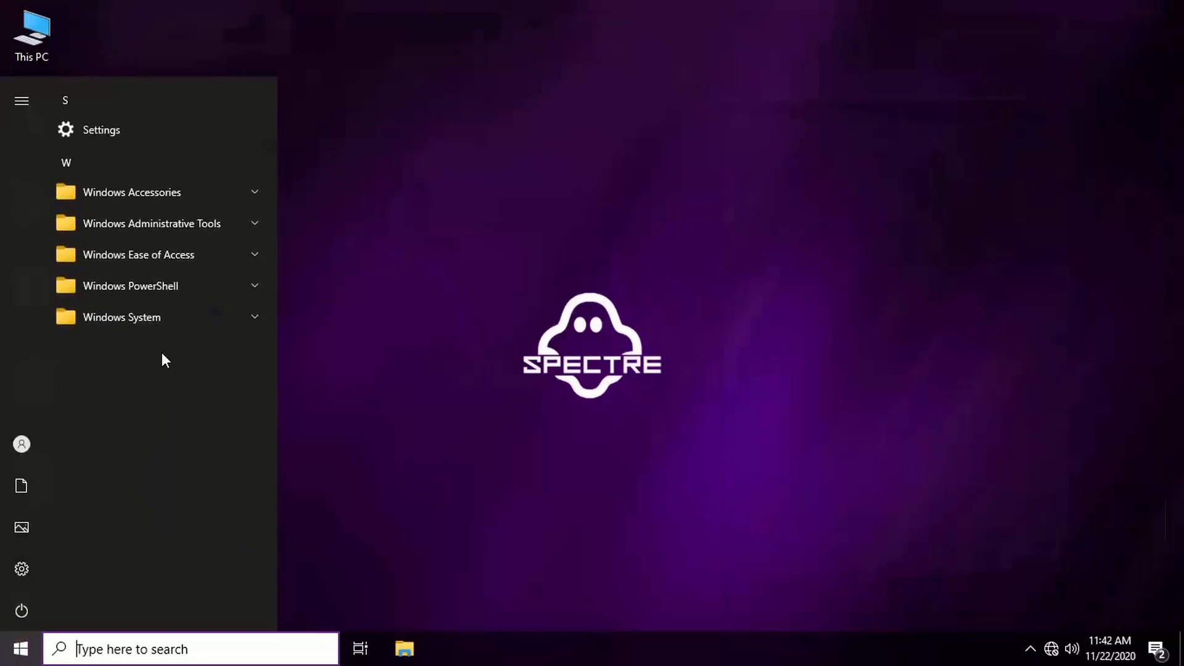
pyautogui.click(164, 318)
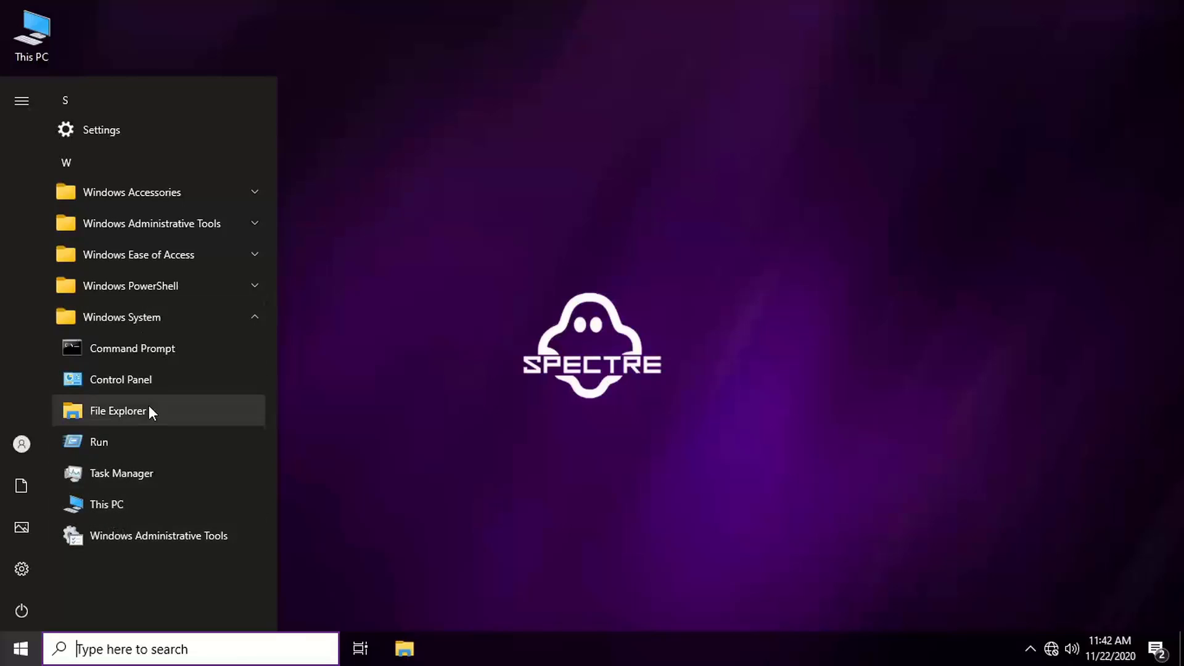
pyautogui.click(136, 314)
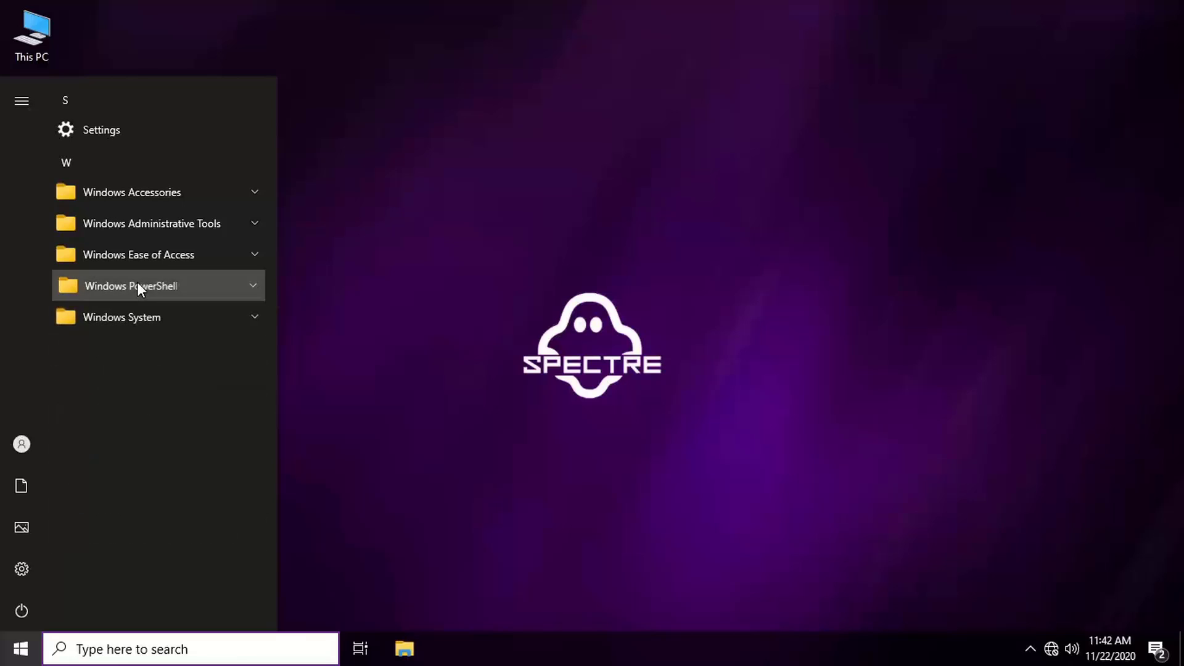
pyautogui.click(136, 283)
pyautogui.click(137, 282)
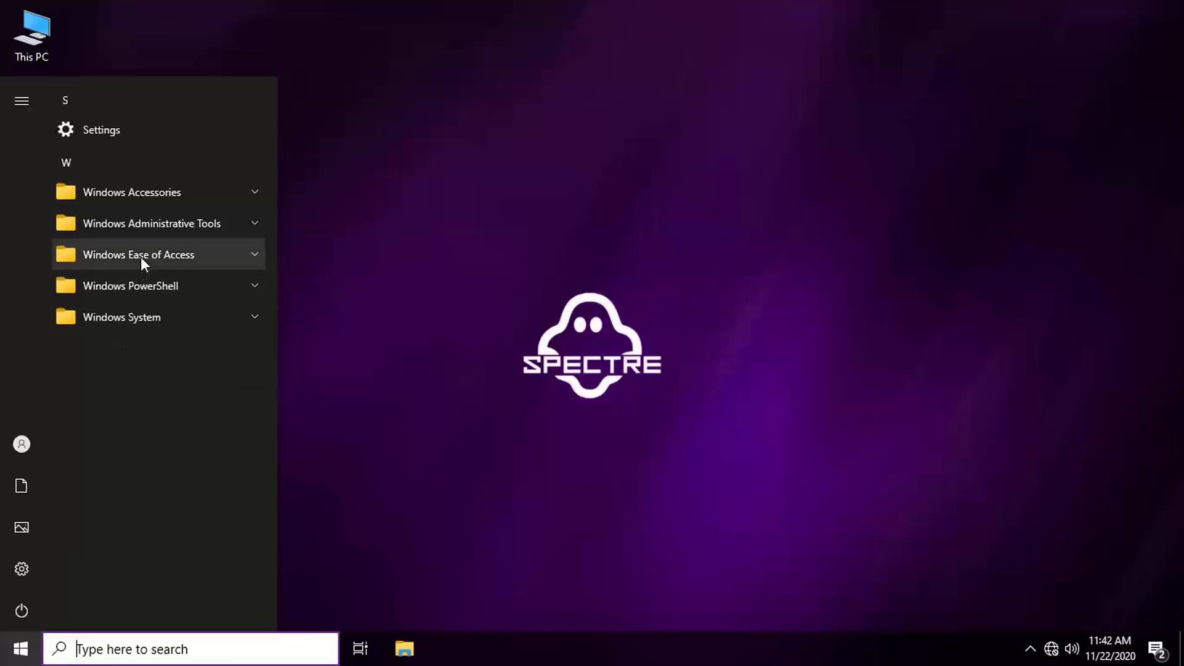
pyautogui.click(141, 257)
pyautogui.click(141, 257)
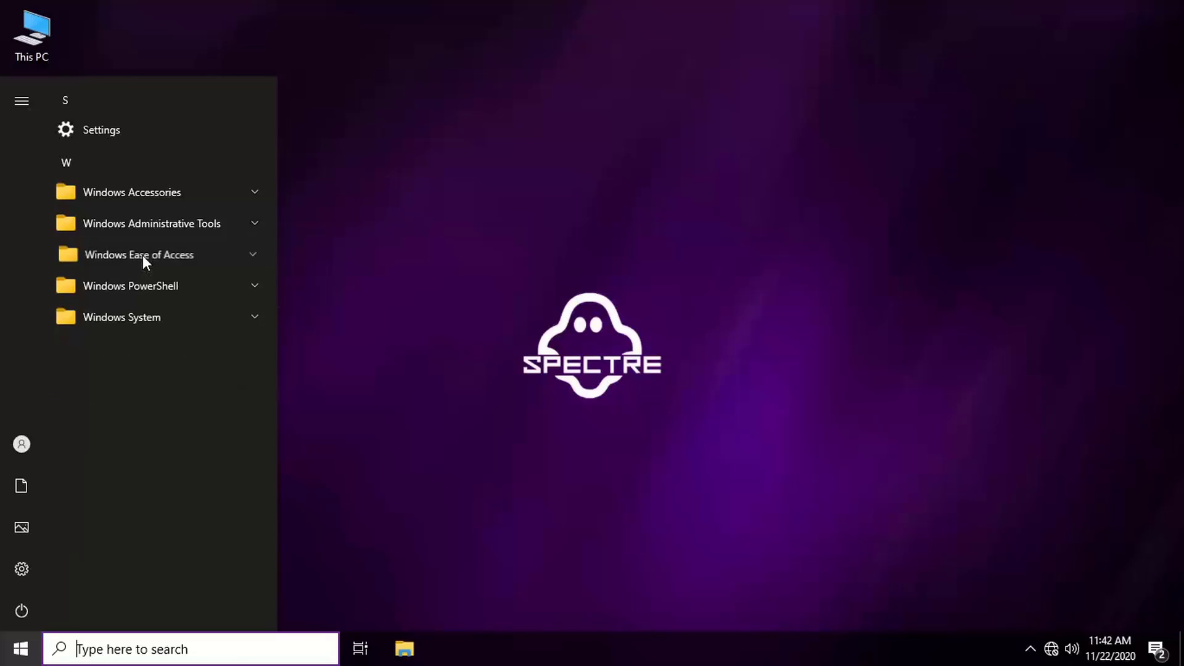
# Inspect the tools in the Windows Administrative Tools and Windows Accessories program folders.
pyautogui.click(150, 231)
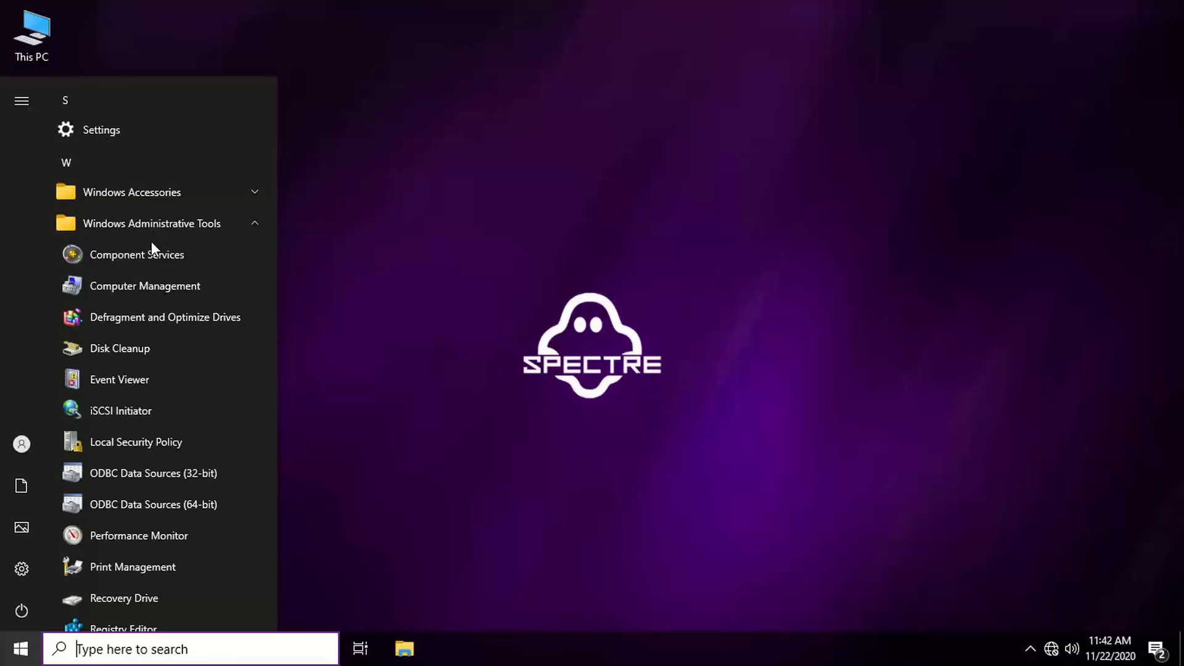
pyautogui.scroll(-5, 135, 436)
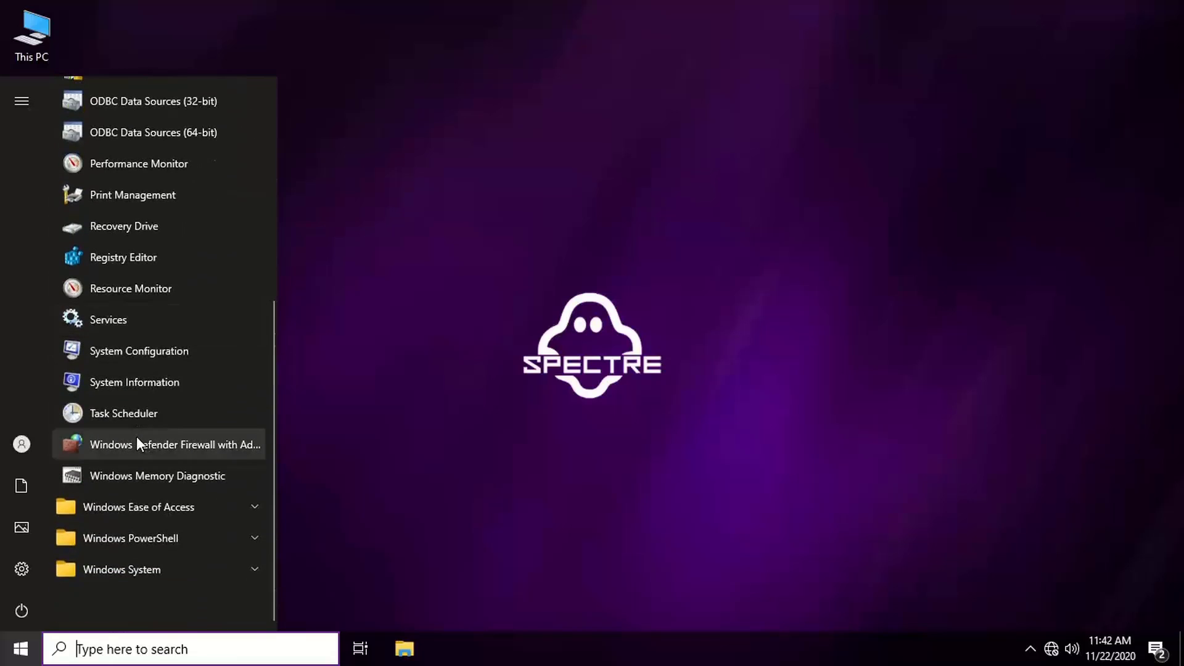
pyautogui.scroll(5, 136, 435)
pyautogui.click(172, 224)
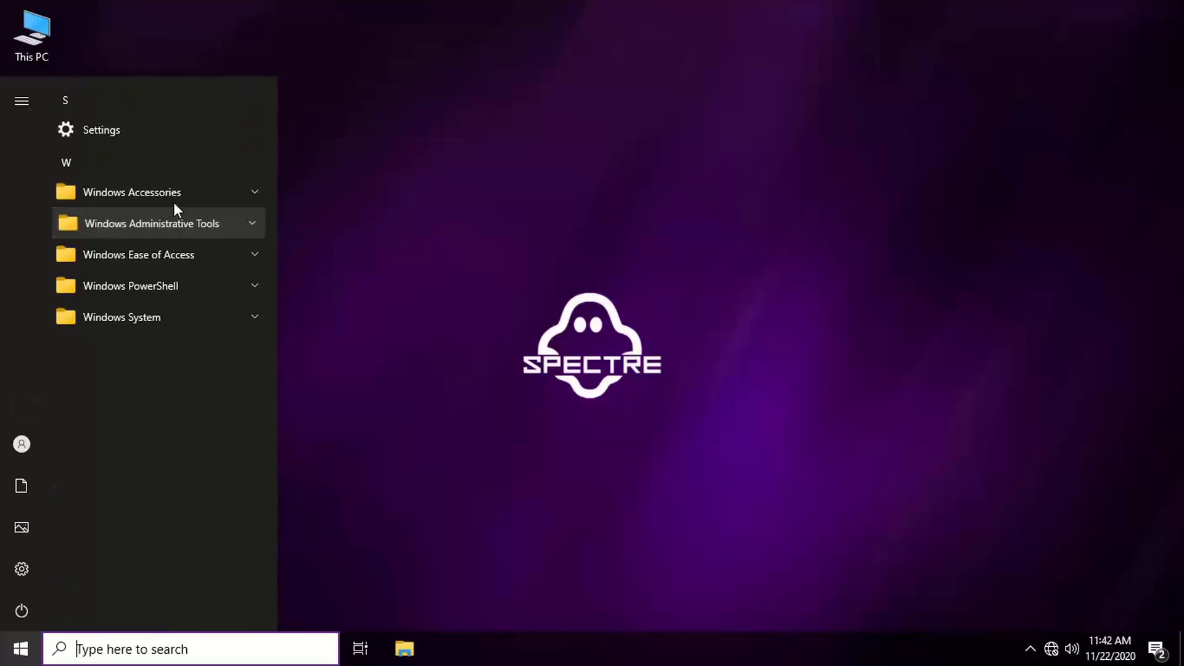
pyautogui.click(173, 196)
pyautogui.click(173, 196)
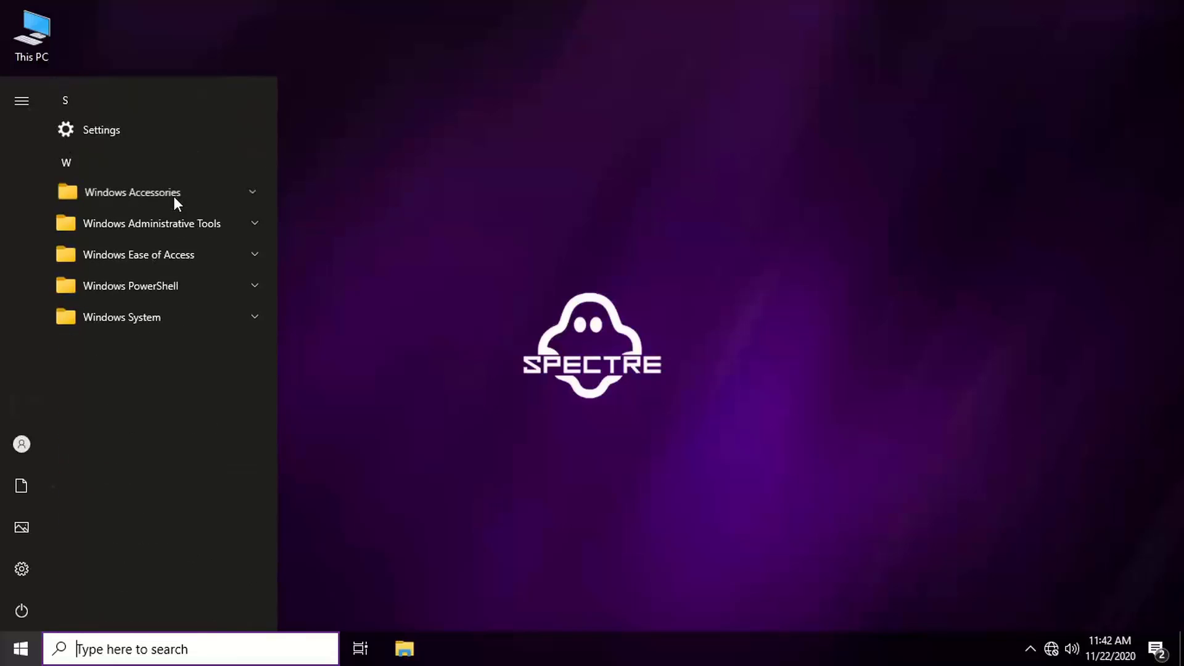
pyautogui.click(462, 246)
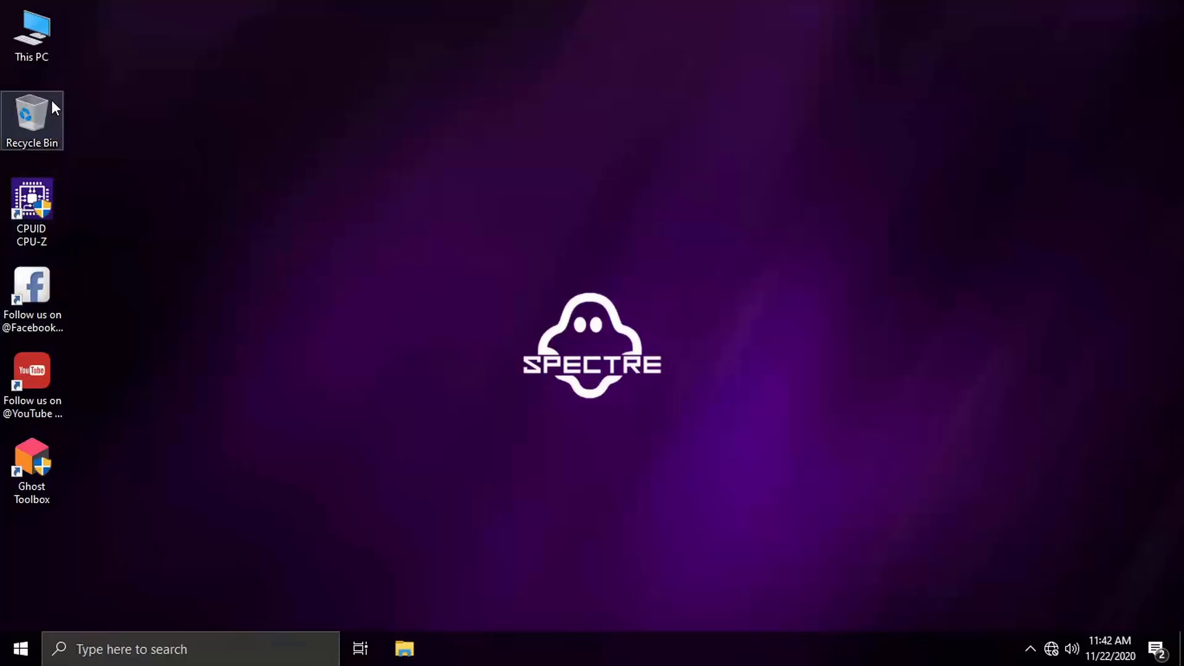
# Launch Ghost Toolbox from the desktop.
pyautogui.click(36, 467)
pyautogui.doubleClick(38, 466)
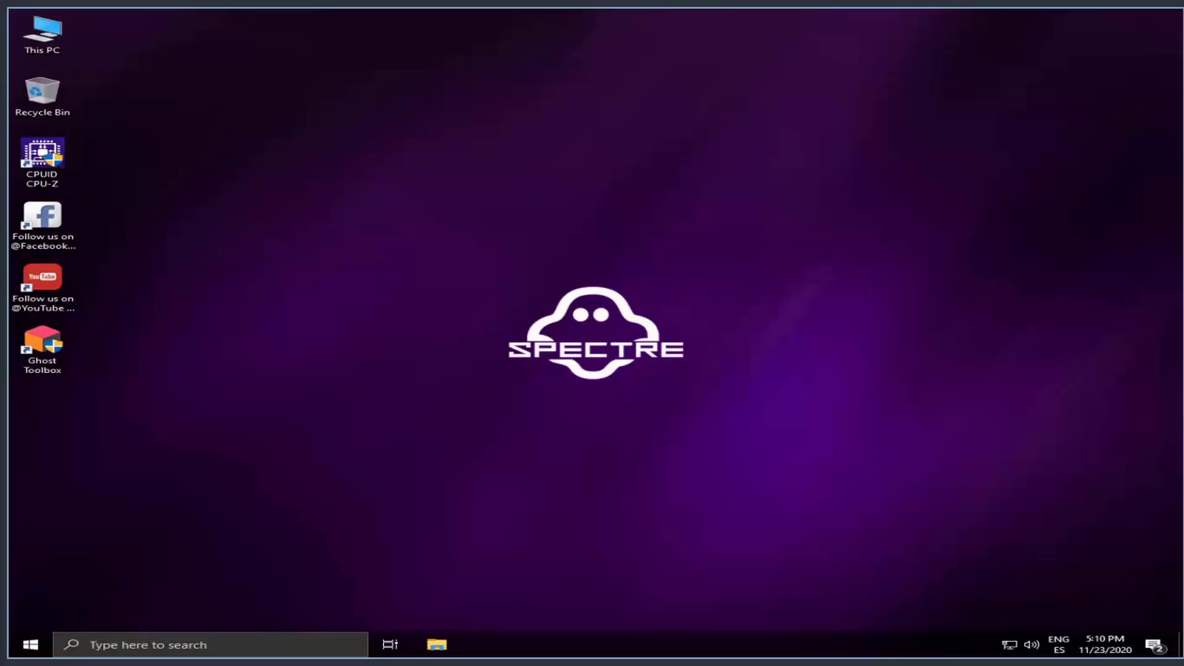
# Switch the input language to Spanish (Mexico) with the Latin American keyboard.
pyautogui.click(1055, 651)
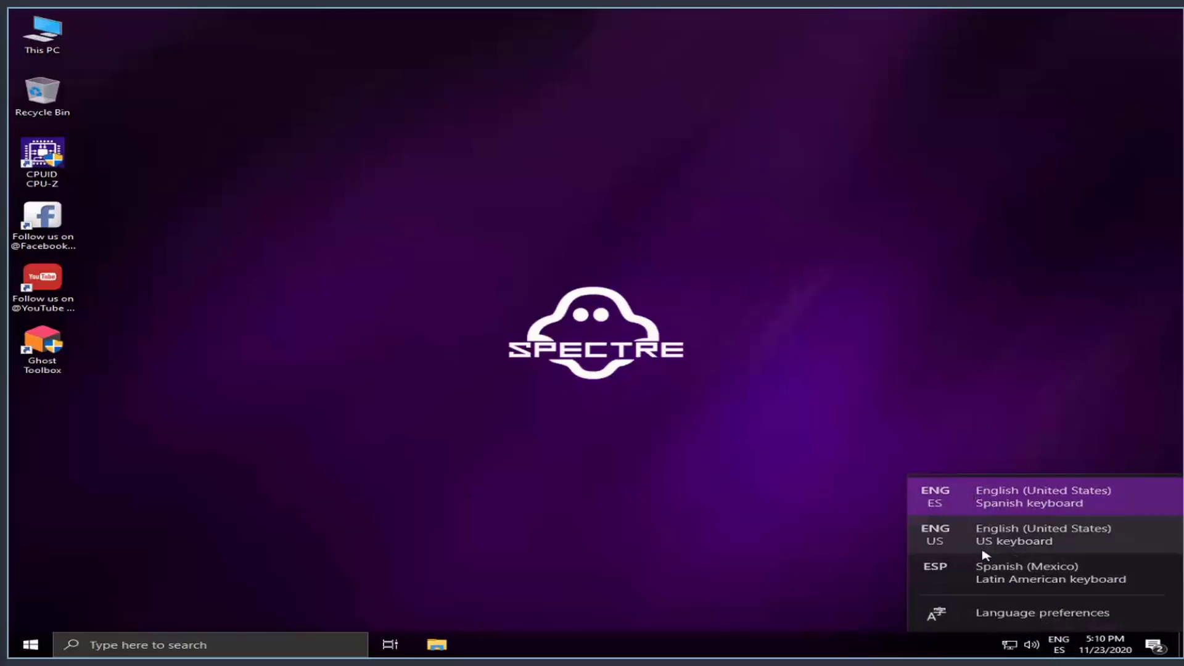
pyautogui.click(1043, 586)
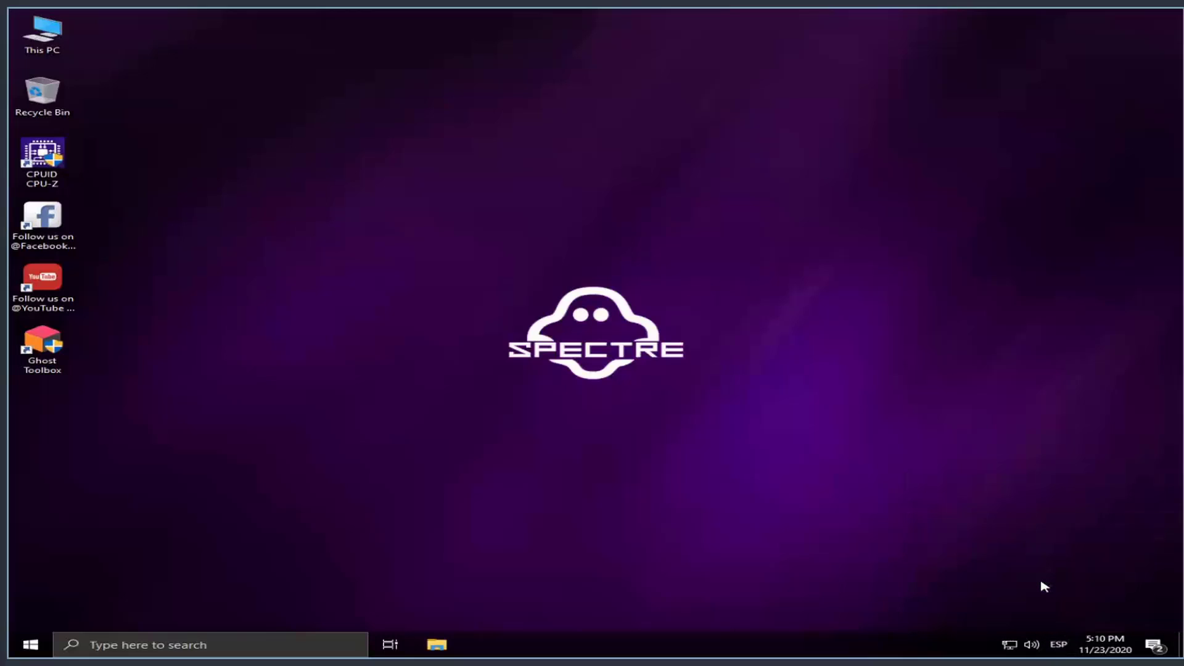
# Open the System category of the Windows settings to view the display options.
pyautogui.click(31, 645)
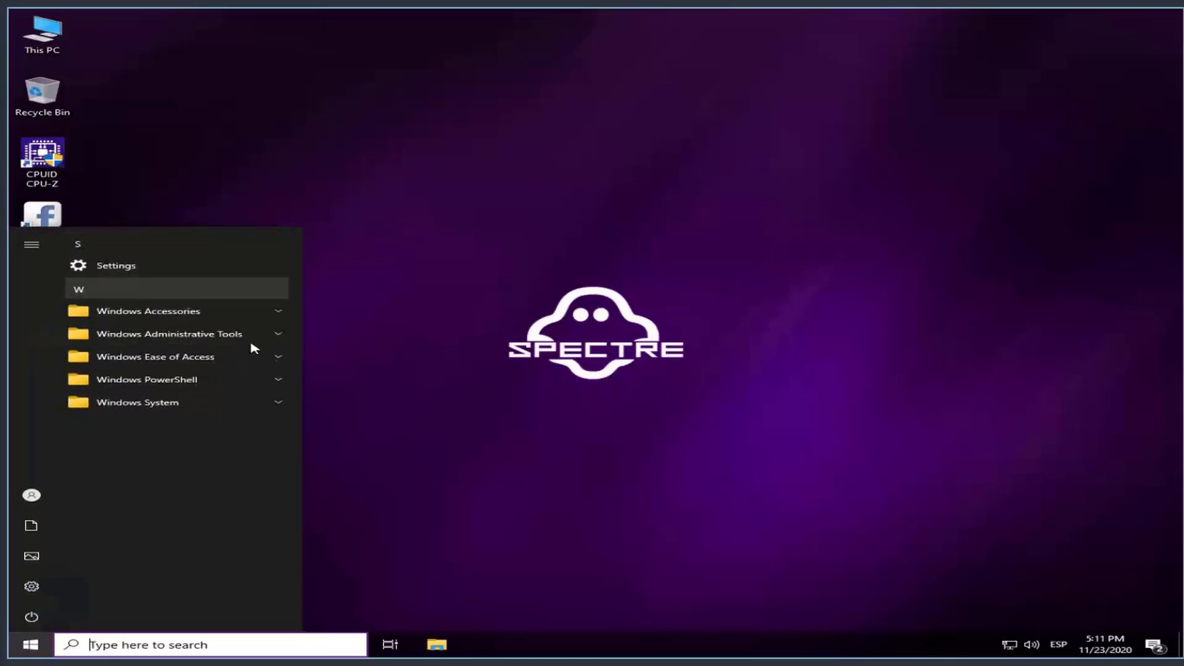
pyautogui.click(491, 478)
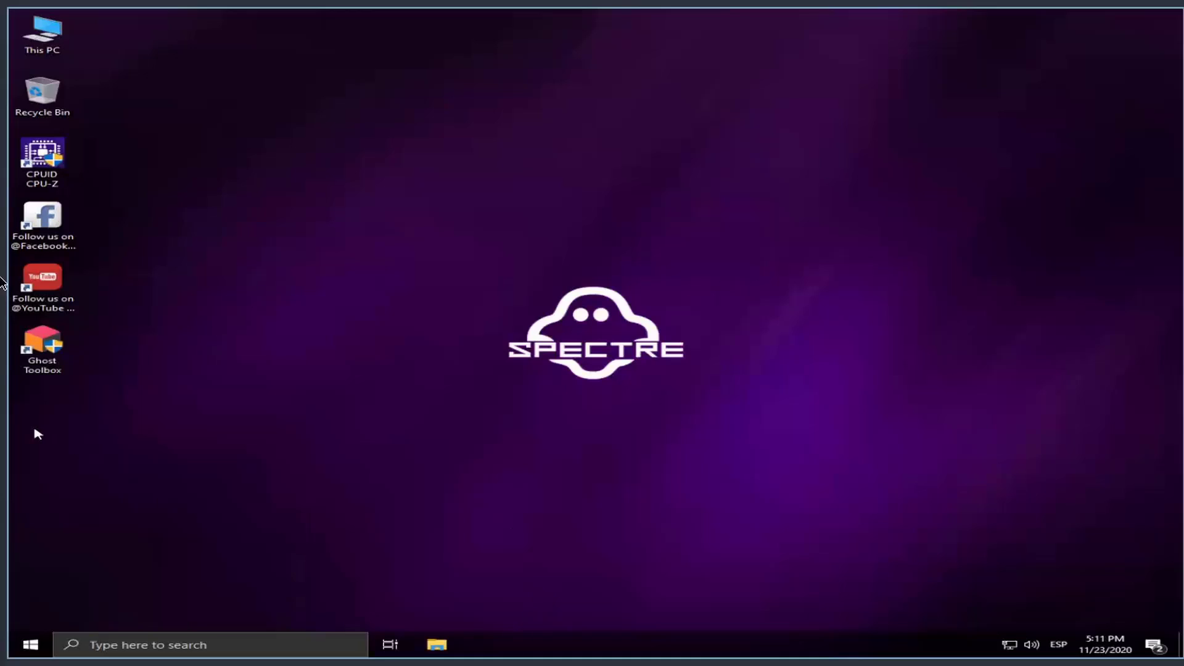
pyautogui.click(33, 645)
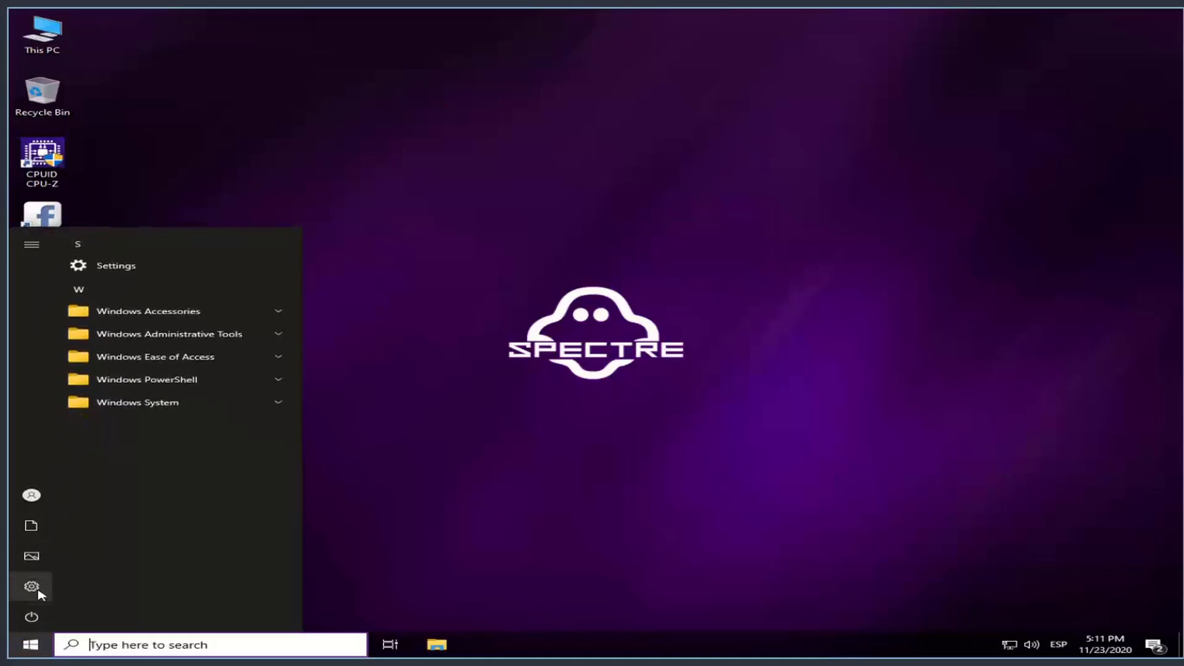
pyautogui.click(32, 586)
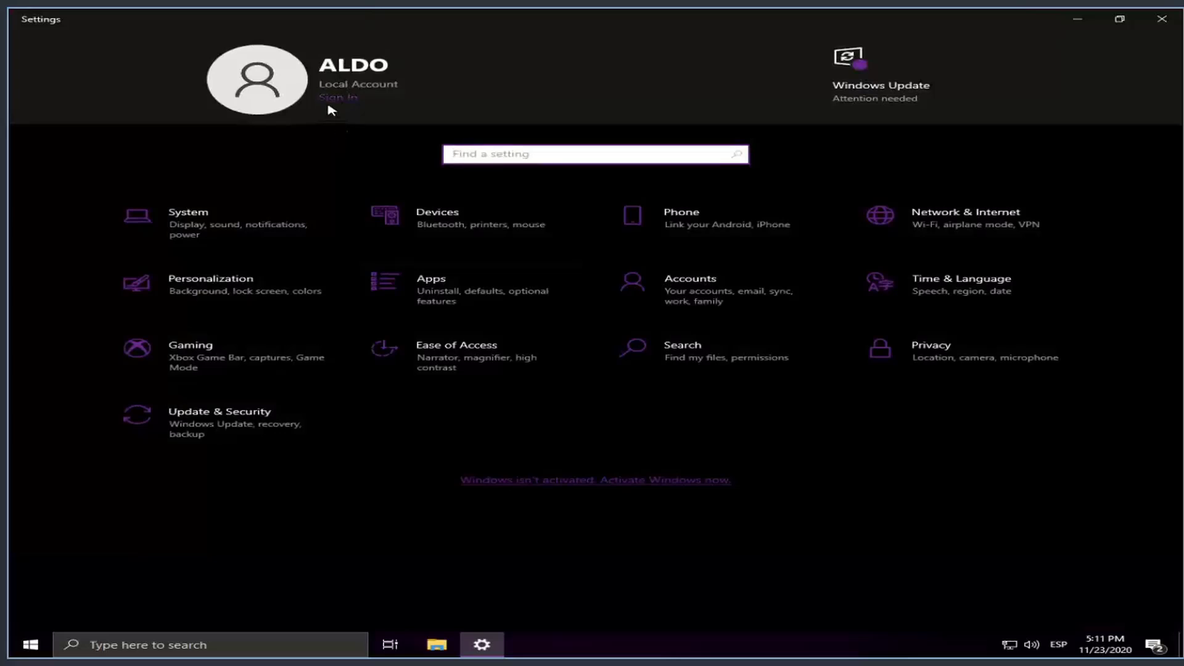
pyautogui.click(239, 211)
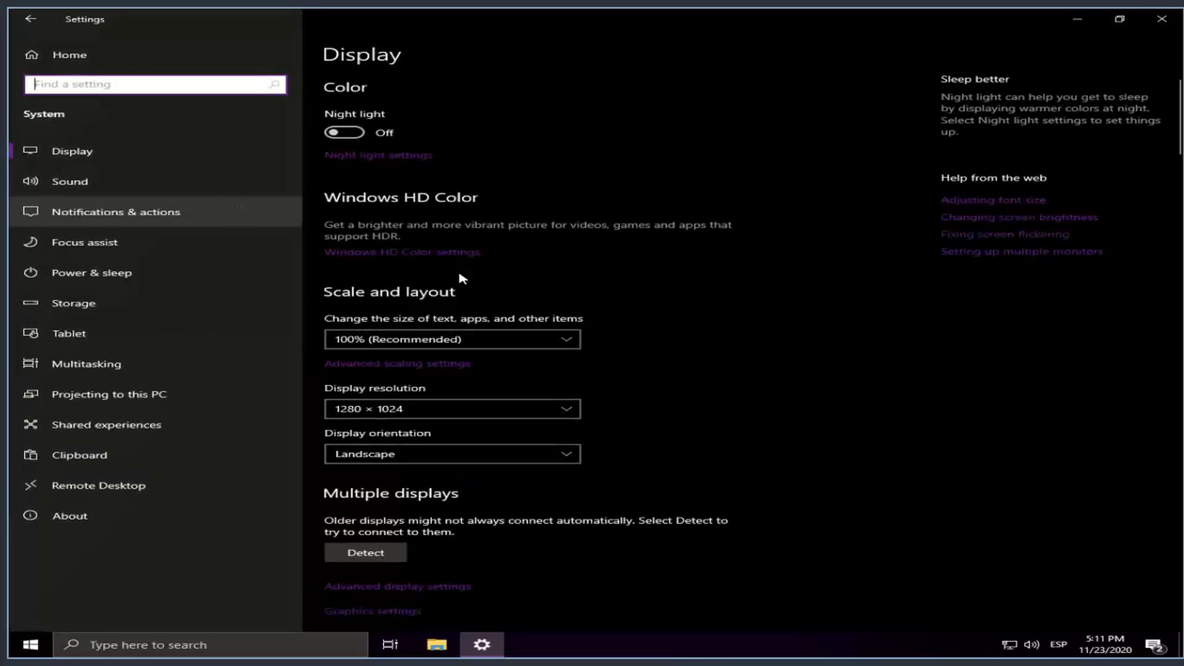
# Review the device and Windows specifications on the About page and look at the advanced system properties.
pyautogui.click(148, 524)
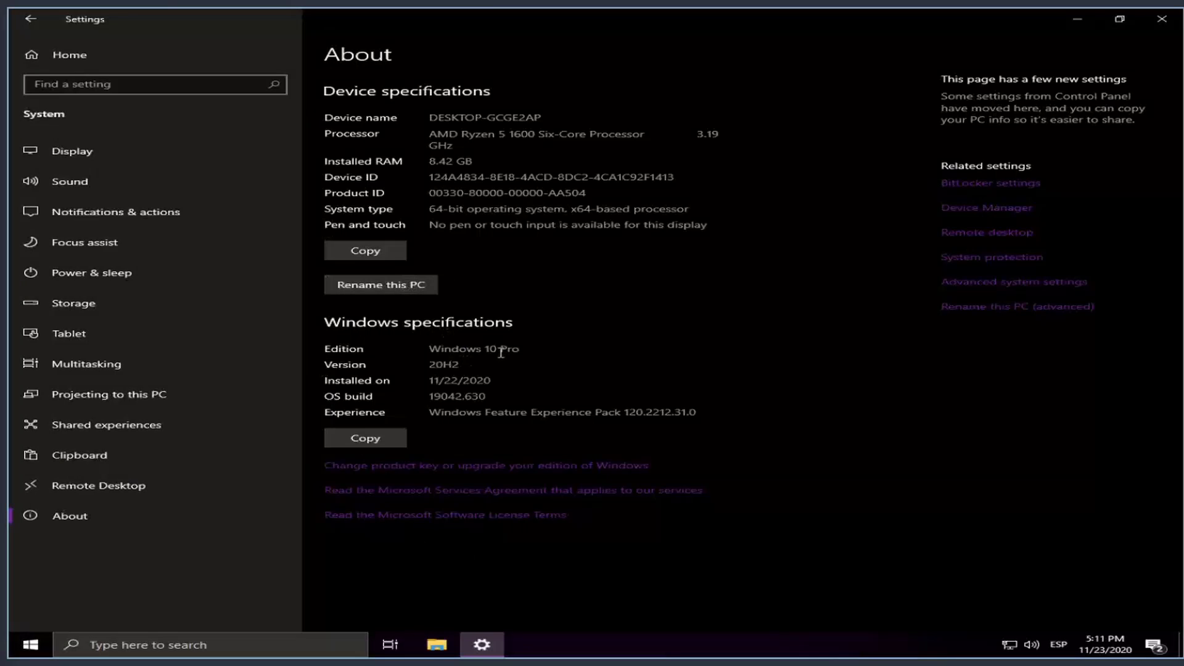
pyautogui.moveTo(460, 363); pyautogui.dragTo(422, 365)
pyautogui.click(1043, 285)
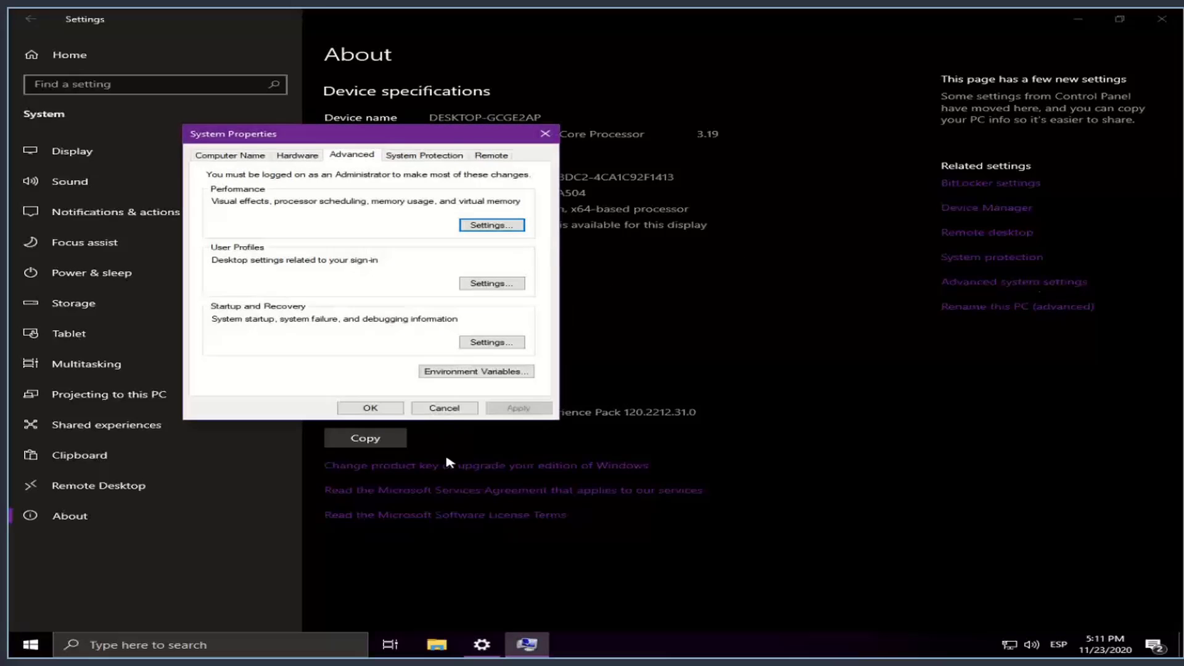
pyautogui.click(444, 411)
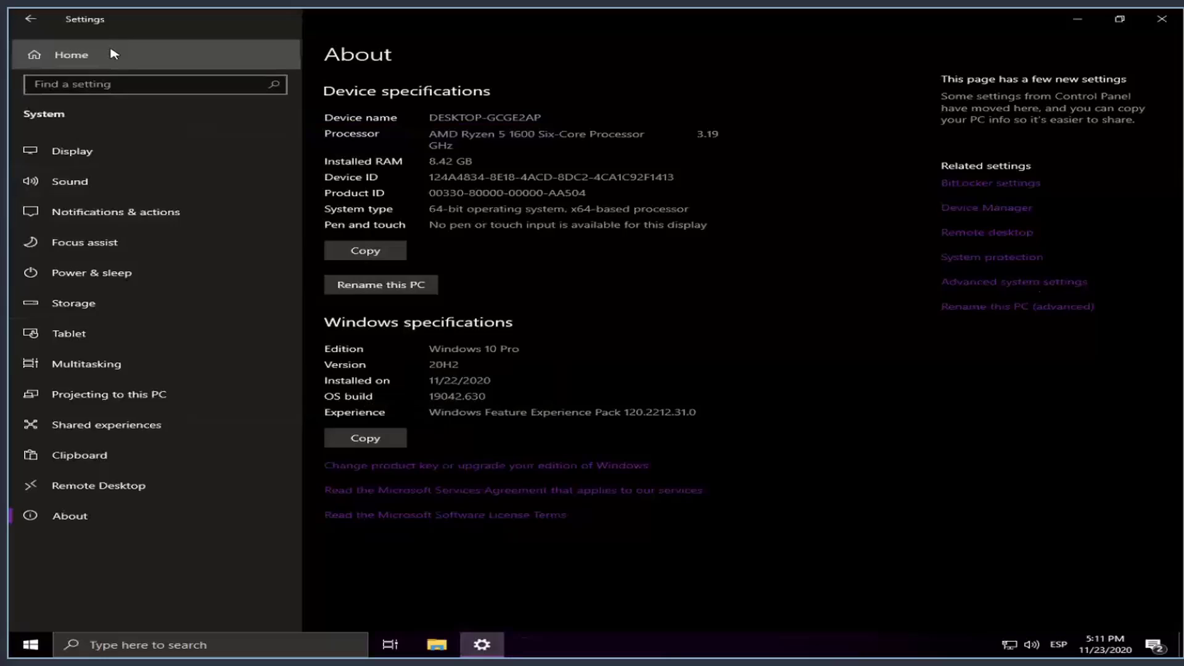
# Set the time zone to (UTC-06:00) Guadalajara, Mexico City, Monterrey, then turn automatic time setting off and on again.
pyautogui.click(111, 54)
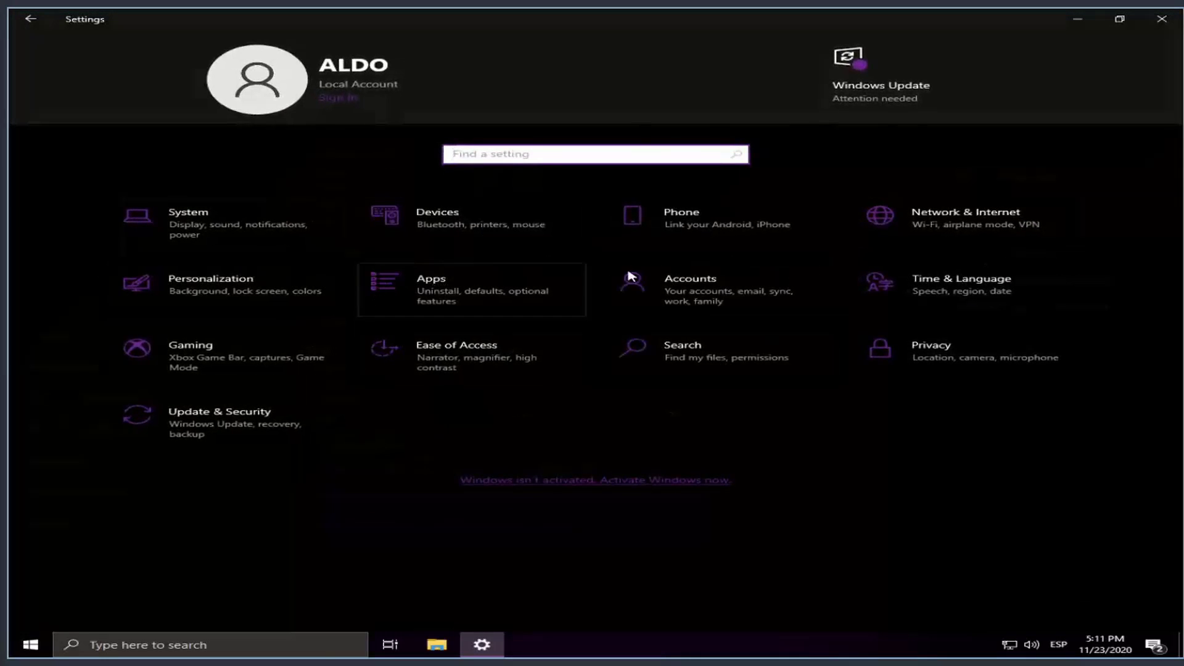
pyautogui.click(1014, 297)
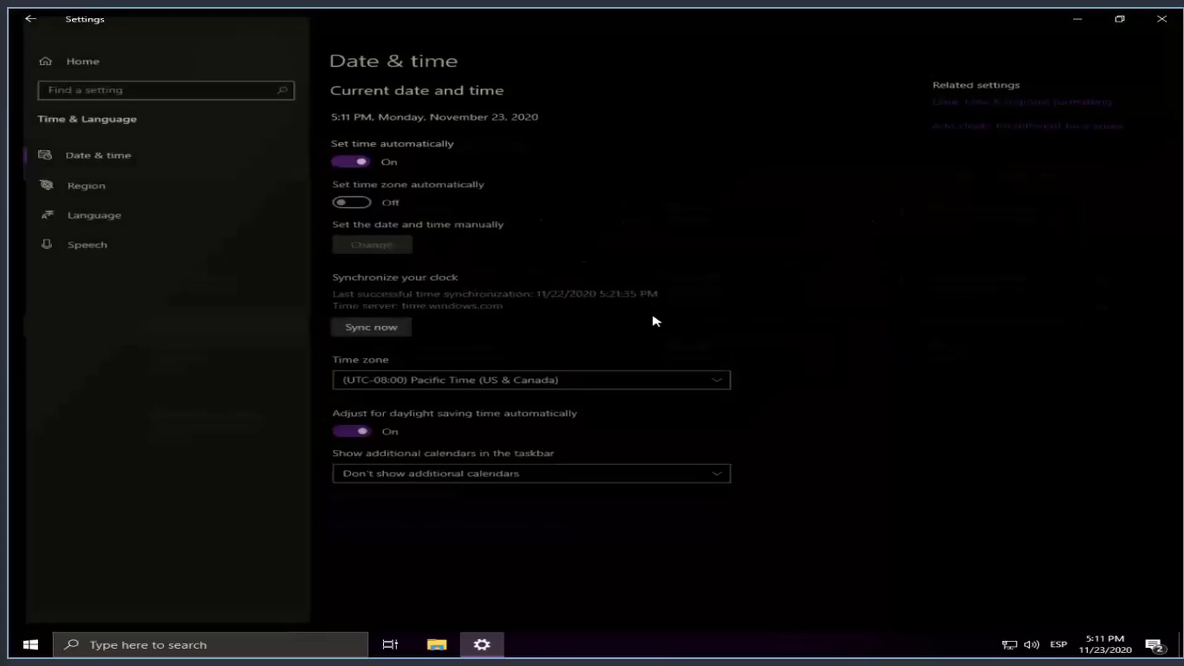
pyautogui.click(351, 199)
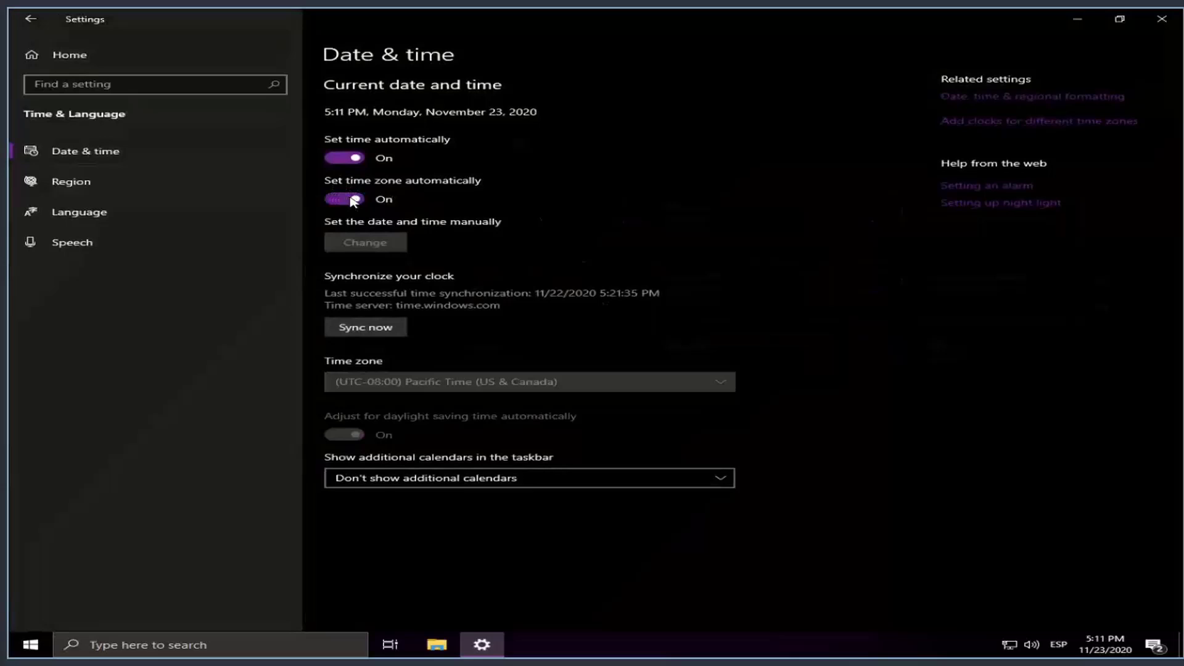
pyautogui.click(351, 199)
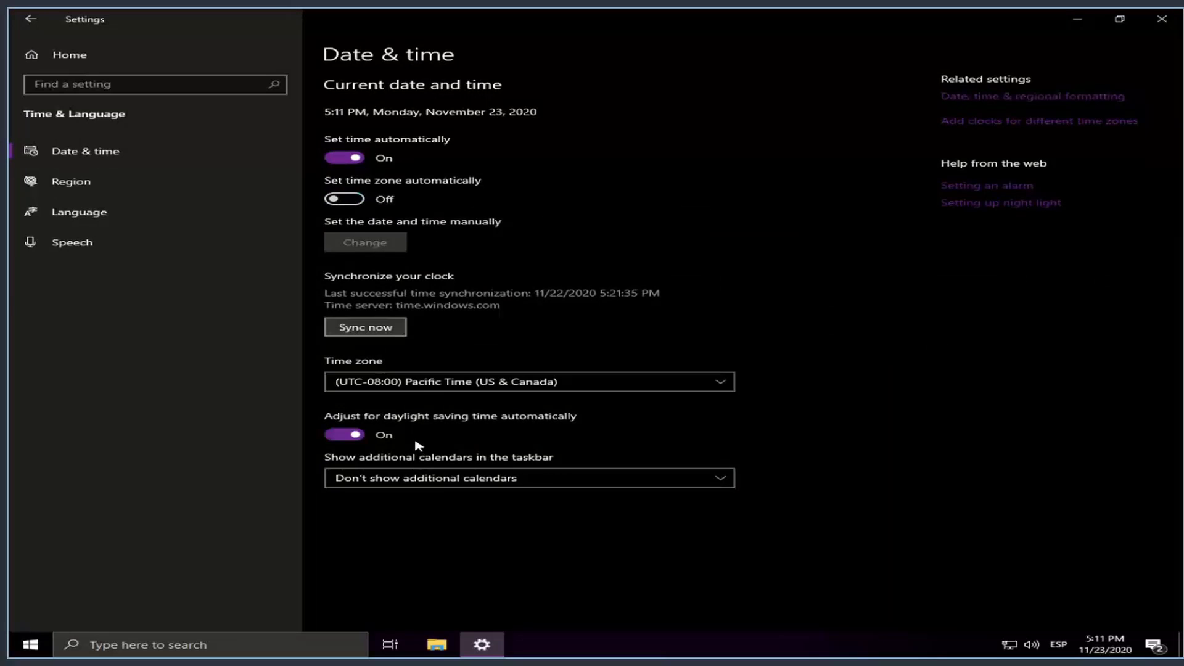
pyautogui.click(449, 383)
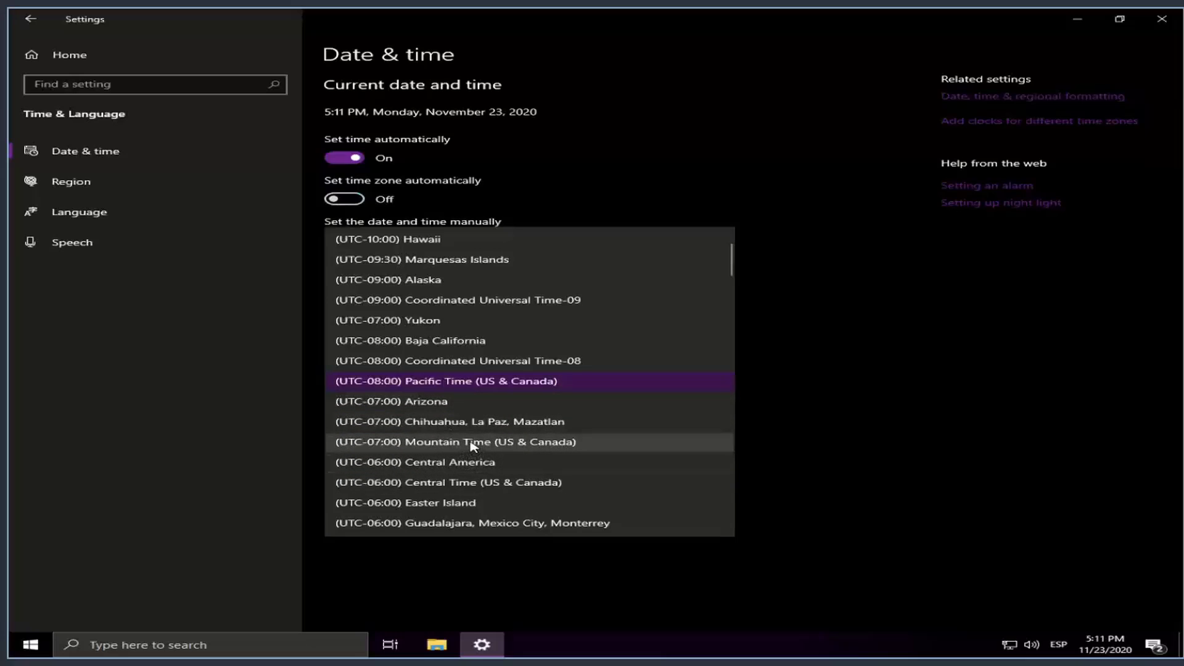
pyautogui.click(494, 524)
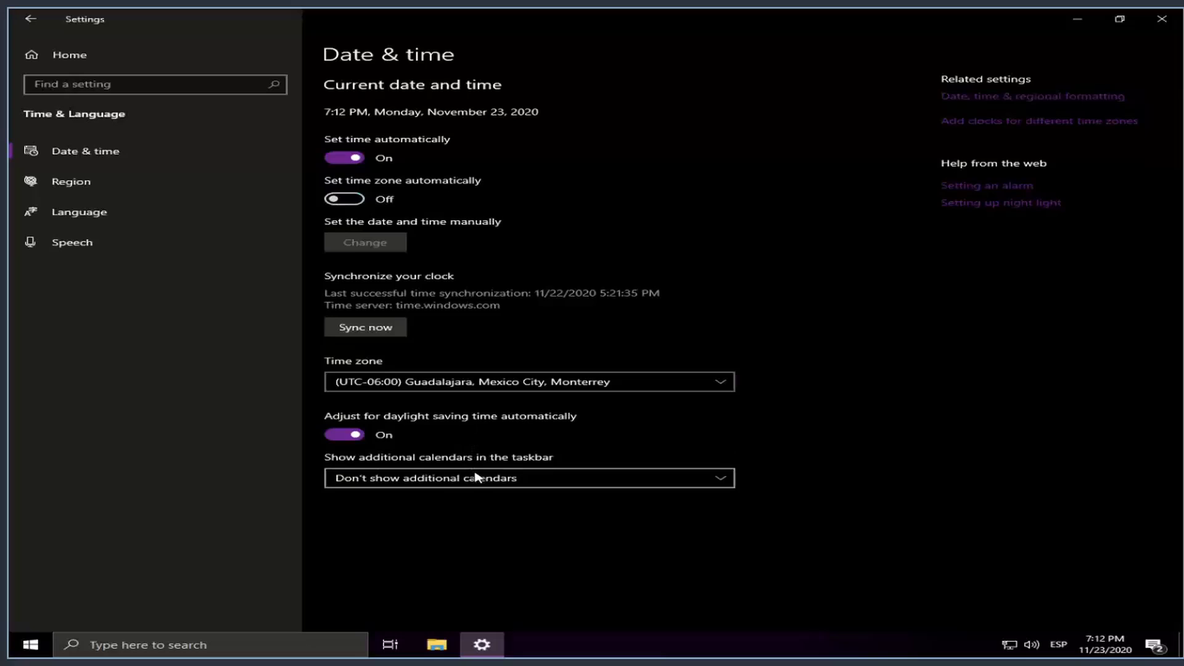
pyautogui.click(346, 158)
pyautogui.click(356, 158)
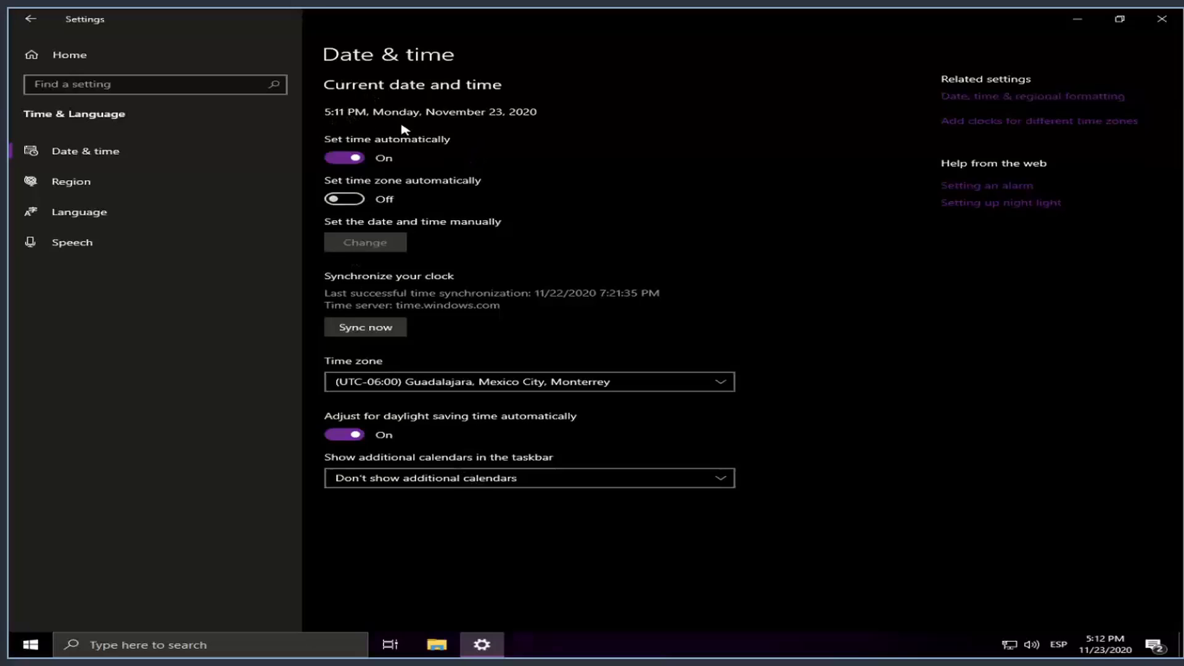
# Set the regional format to Spanish (Mexico) in the Region settings.
pyautogui.click(119, 183)
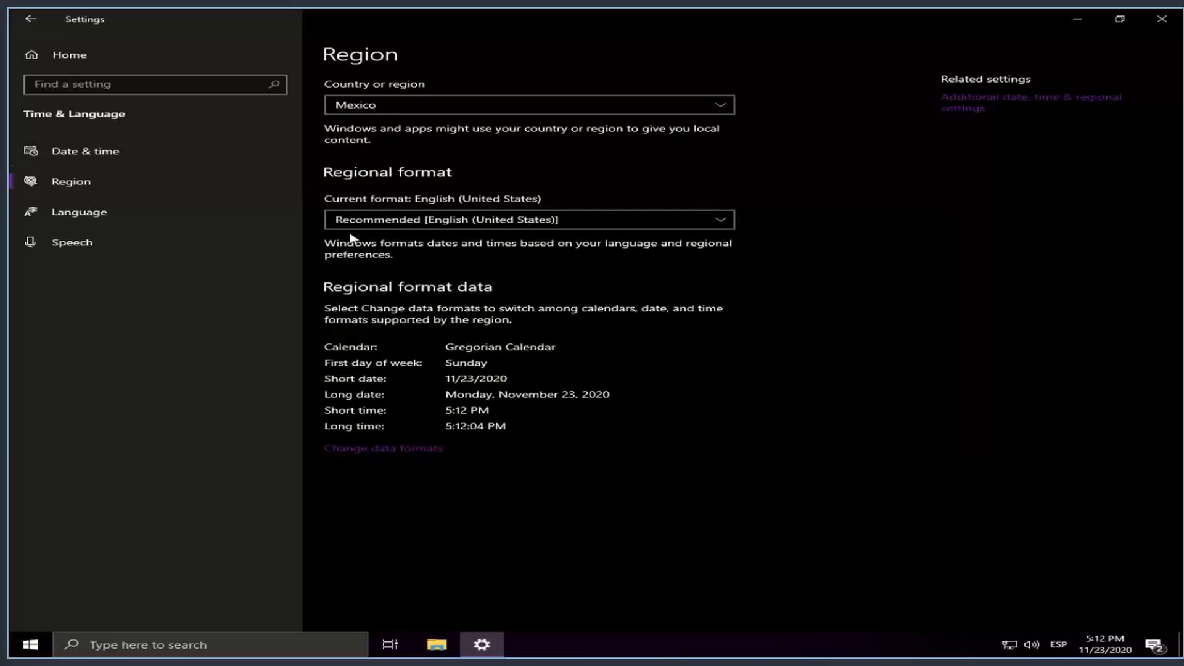
pyautogui.click(399, 221)
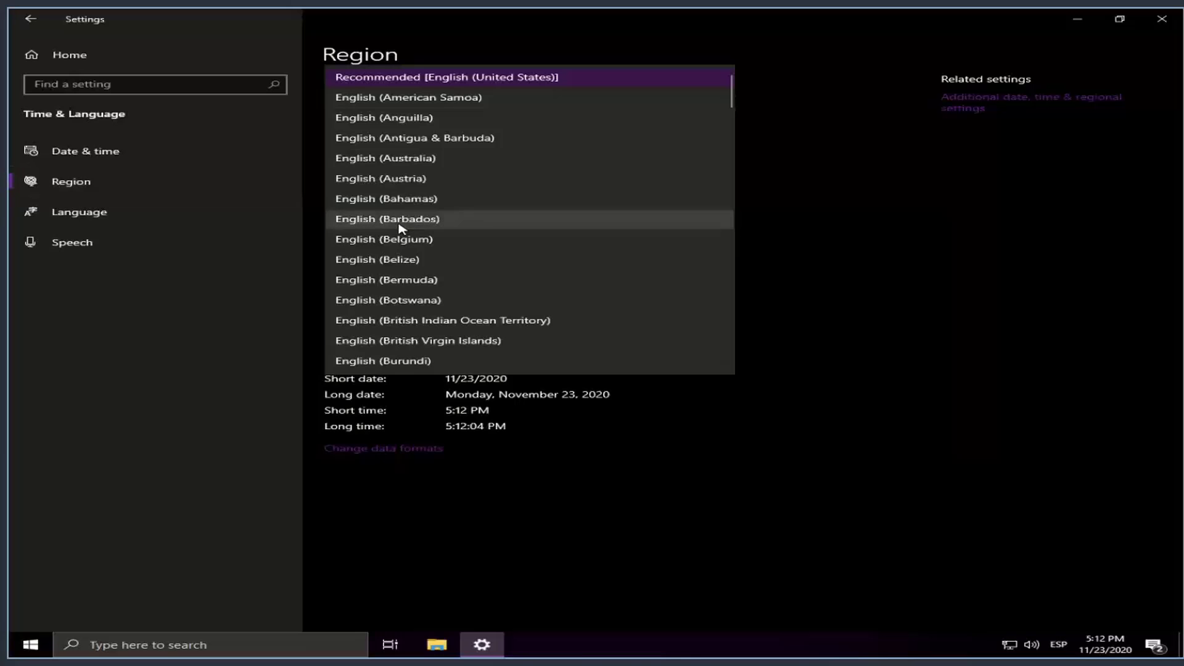
pyautogui.scroll(-9, 405, 258)
pyautogui.scroll(-20, 405, 258)
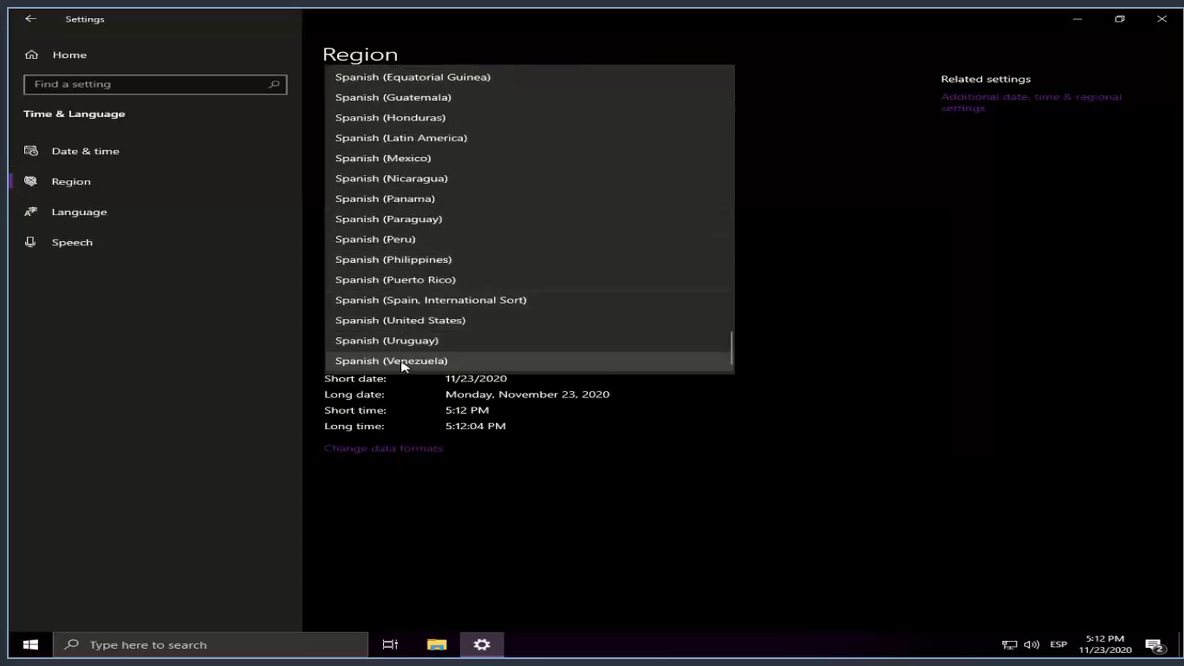
pyautogui.click(405, 162)
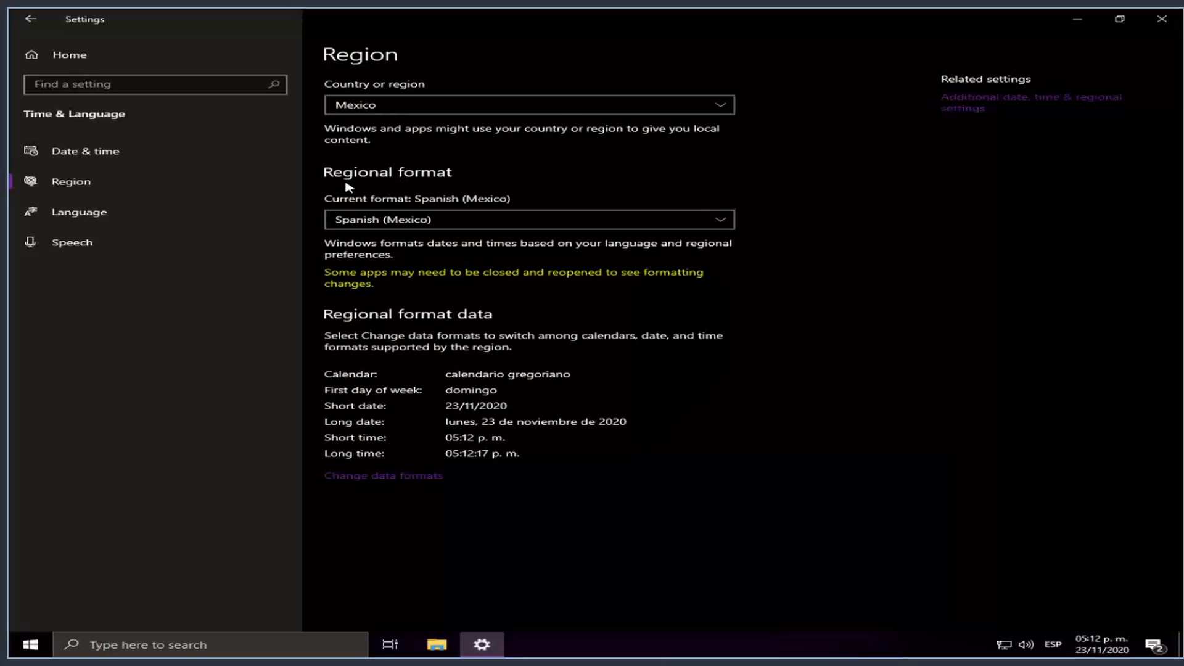
# Move Spanish (Mexico) above English (United States) in the preferred languages list.
pyautogui.click(87, 225)
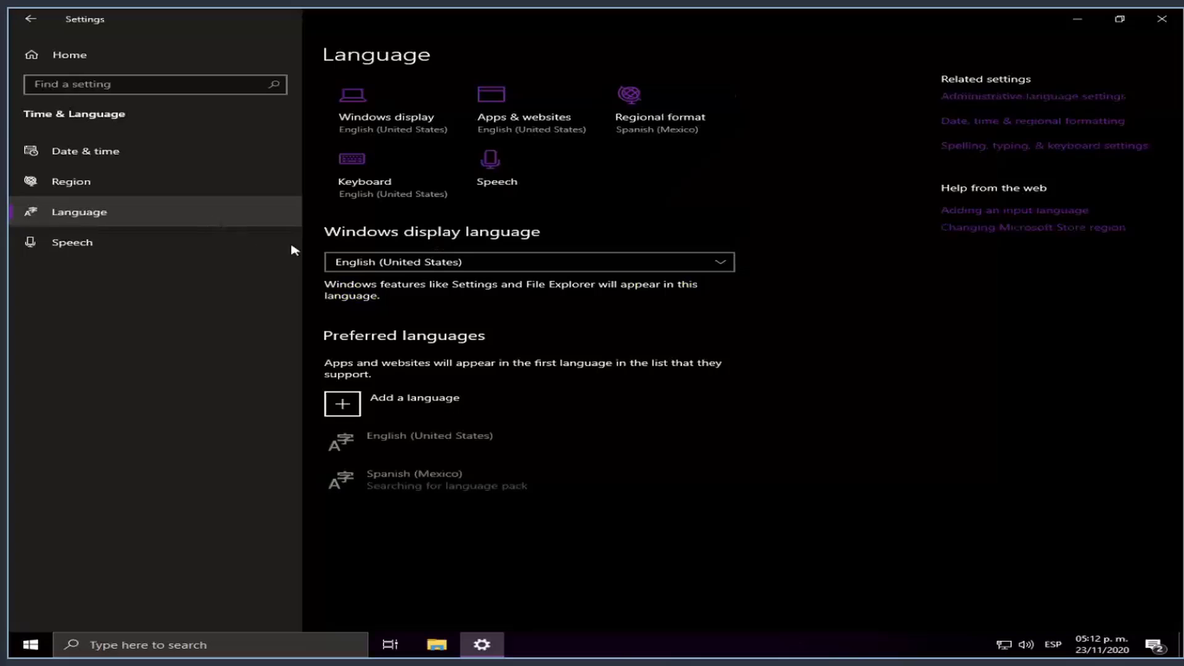
pyautogui.click(471, 483)
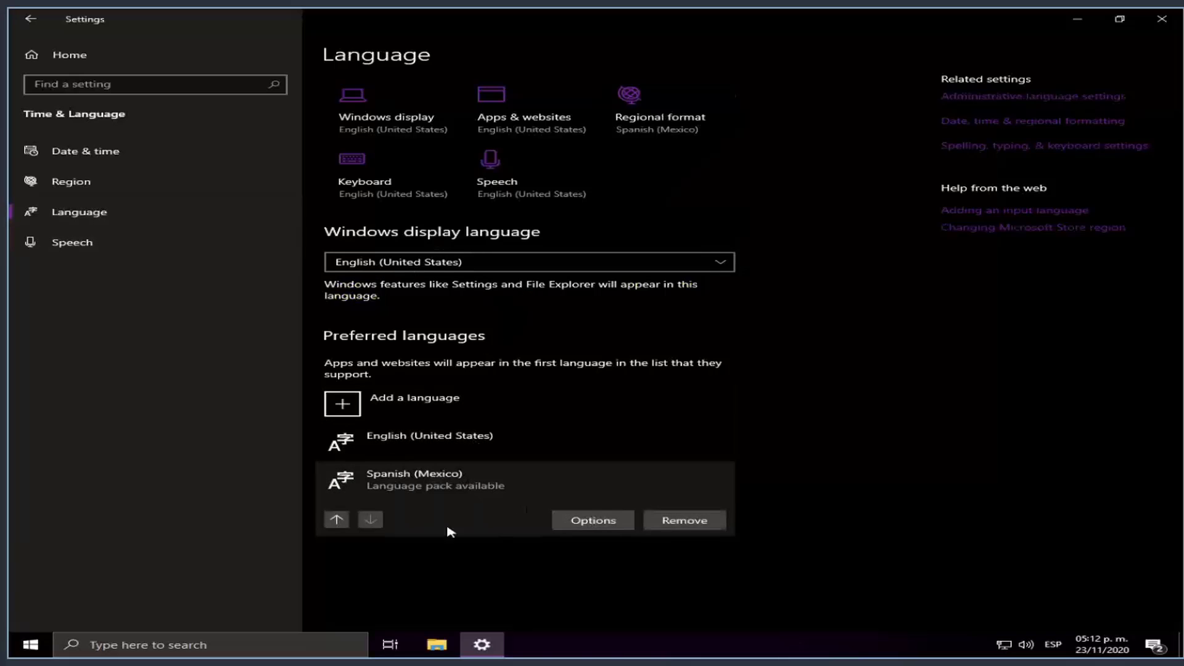
pyautogui.click(336, 520)
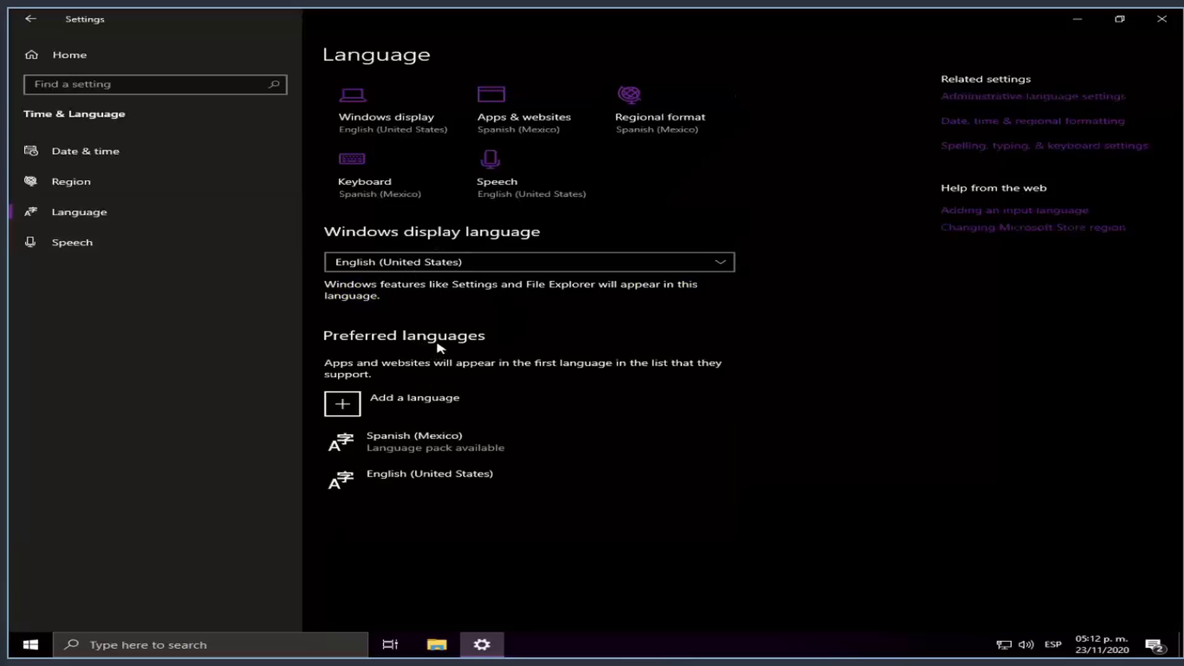
# Start downloading the Spanish (Mexico) language pack from its language options and try the handwriting and speech downloads.
pyautogui.click(420, 433)
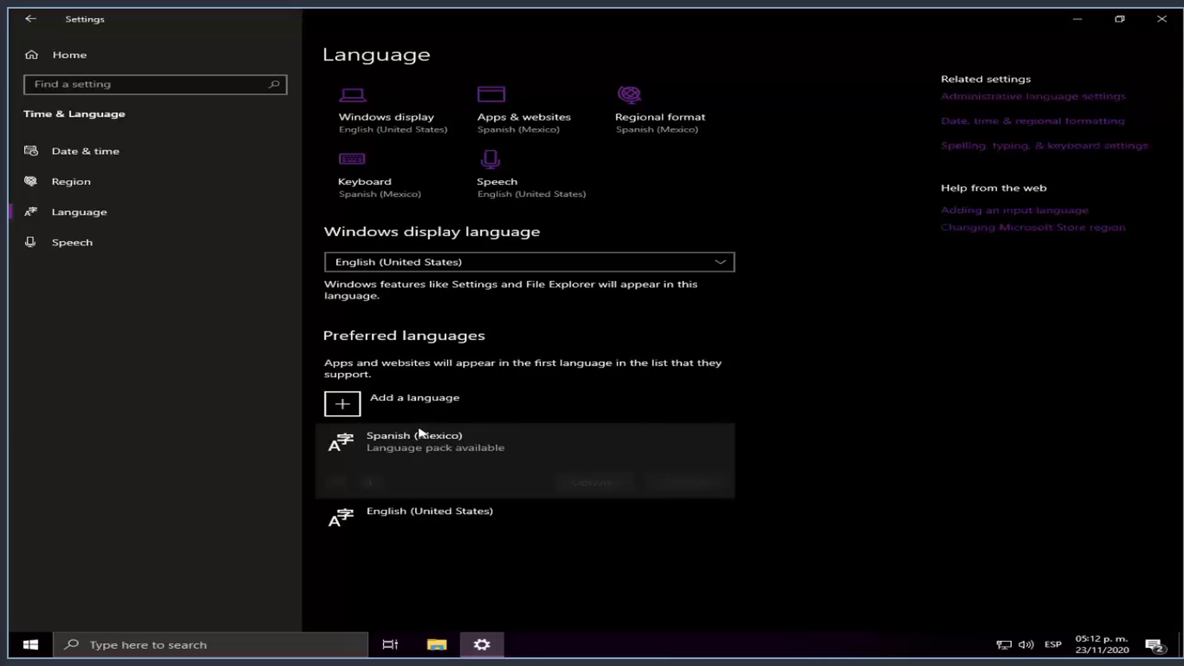
pyautogui.click(609, 481)
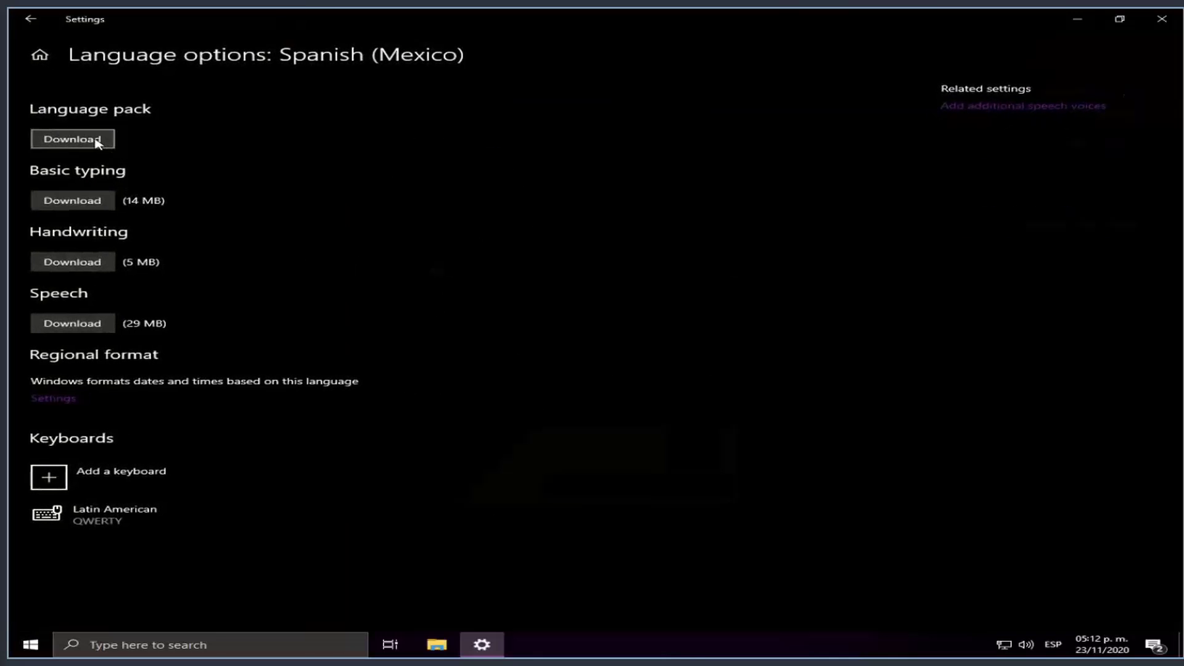
pyautogui.click(95, 143)
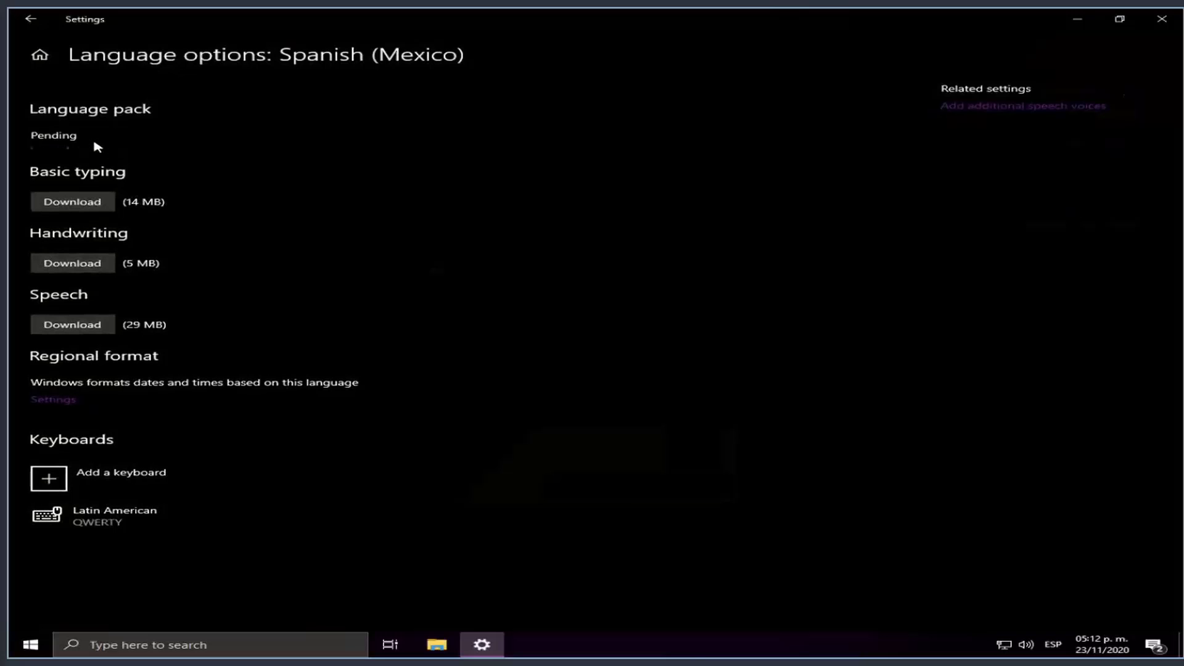
pyautogui.click(92, 262)
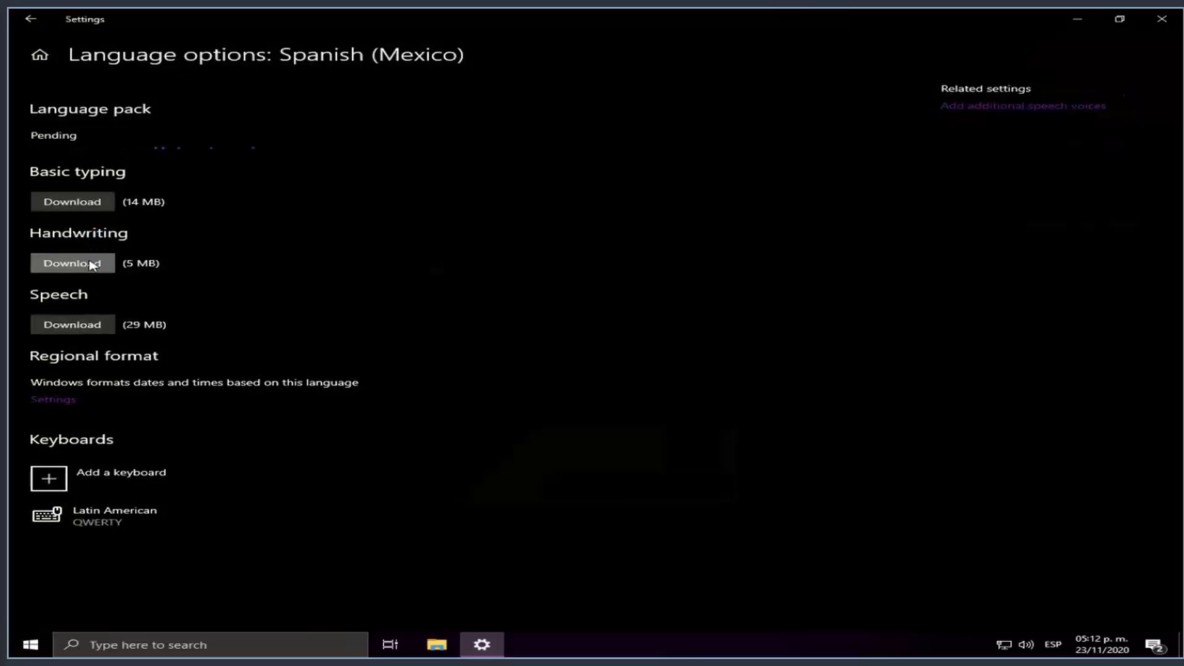
pyautogui.click(102, 327)
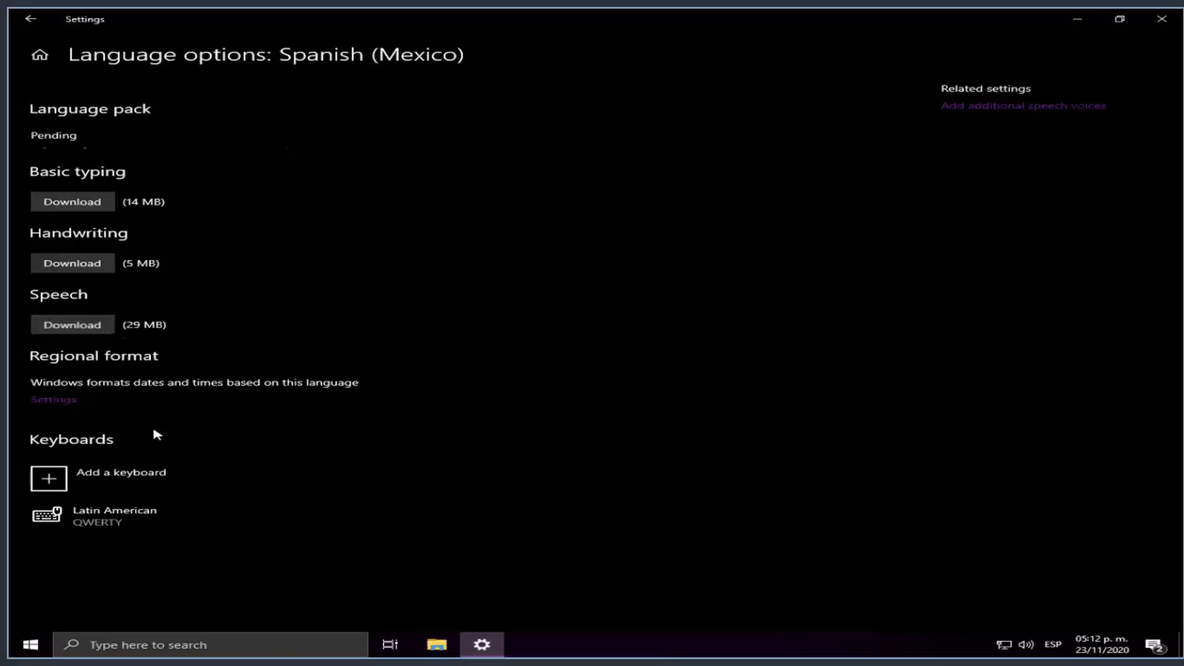
# Examine the keyboard layouts that can be added for Spanish (Mexico), without adding one, and check the installed Latin American keyboard.
pyautogui.click(167, 486)
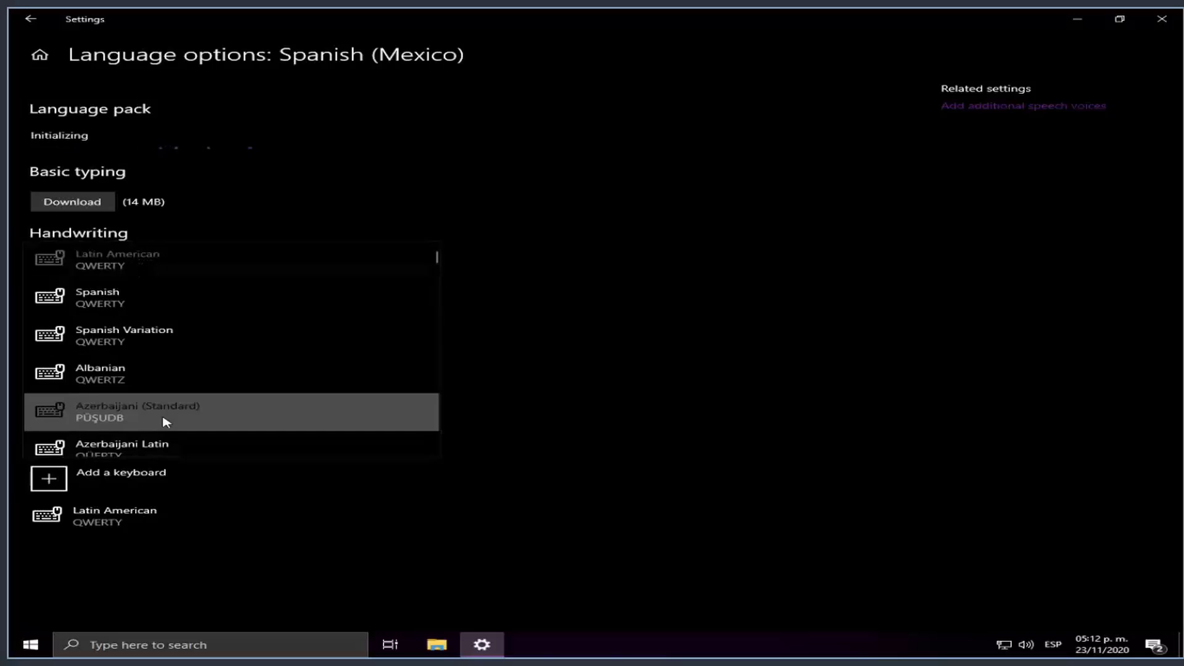
pyautogui.scroll(-3, 164, 420)
pyautogui.scroll(-10, 164, 423)
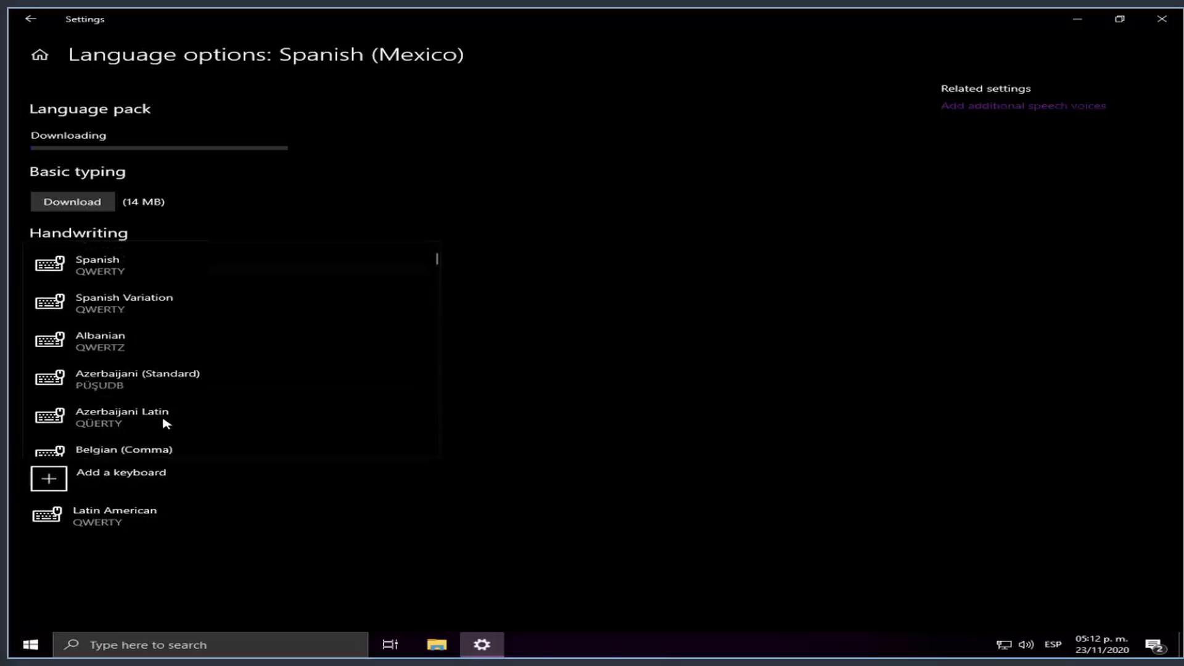
pyautogui.scroll(-15, 165, 423)
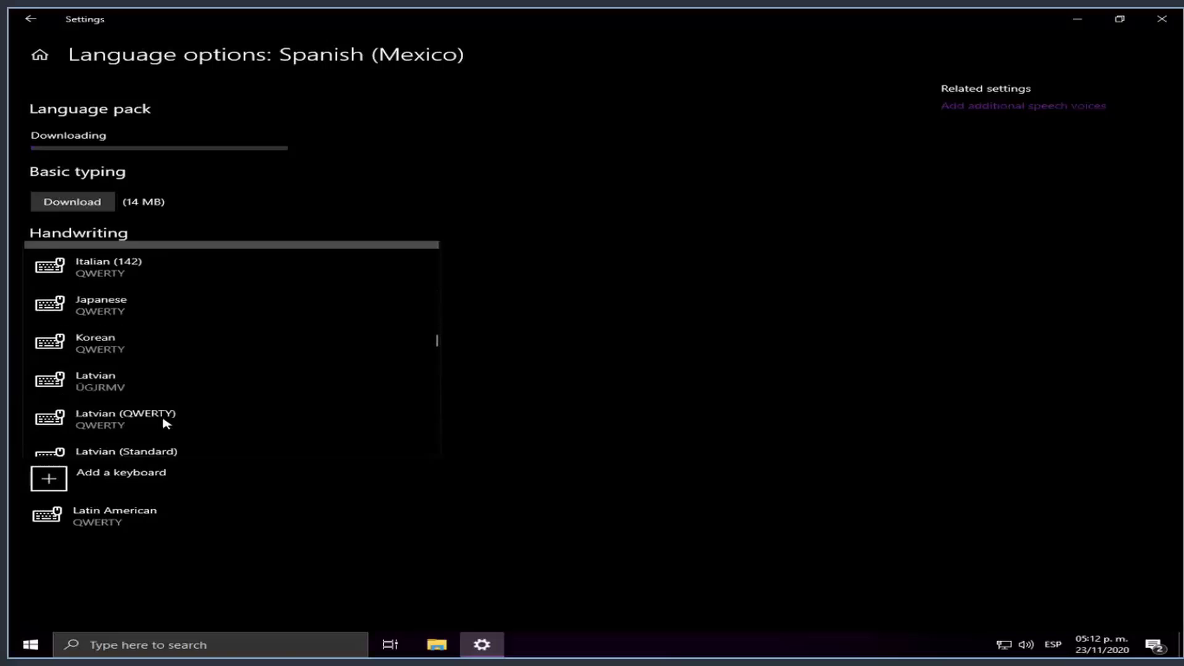
pyautogui.scroll(-15, 165, 423)
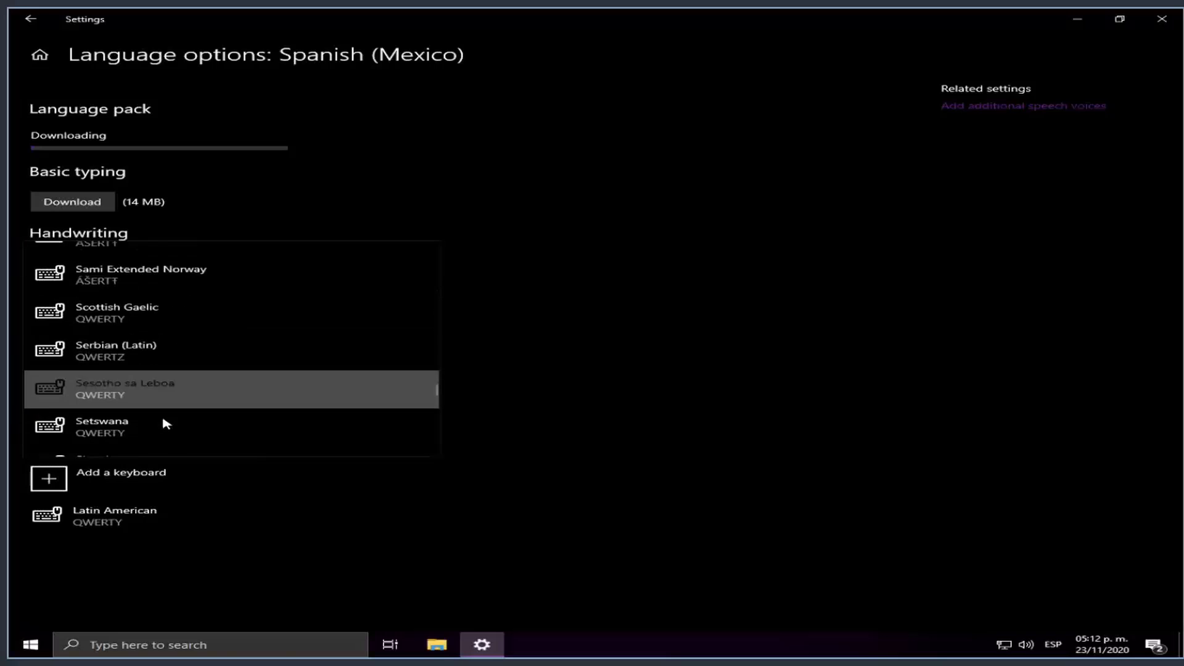
pyautogui.scroll(-4, 166, 423)
pyautogui.scroll(-7, 154, 422)
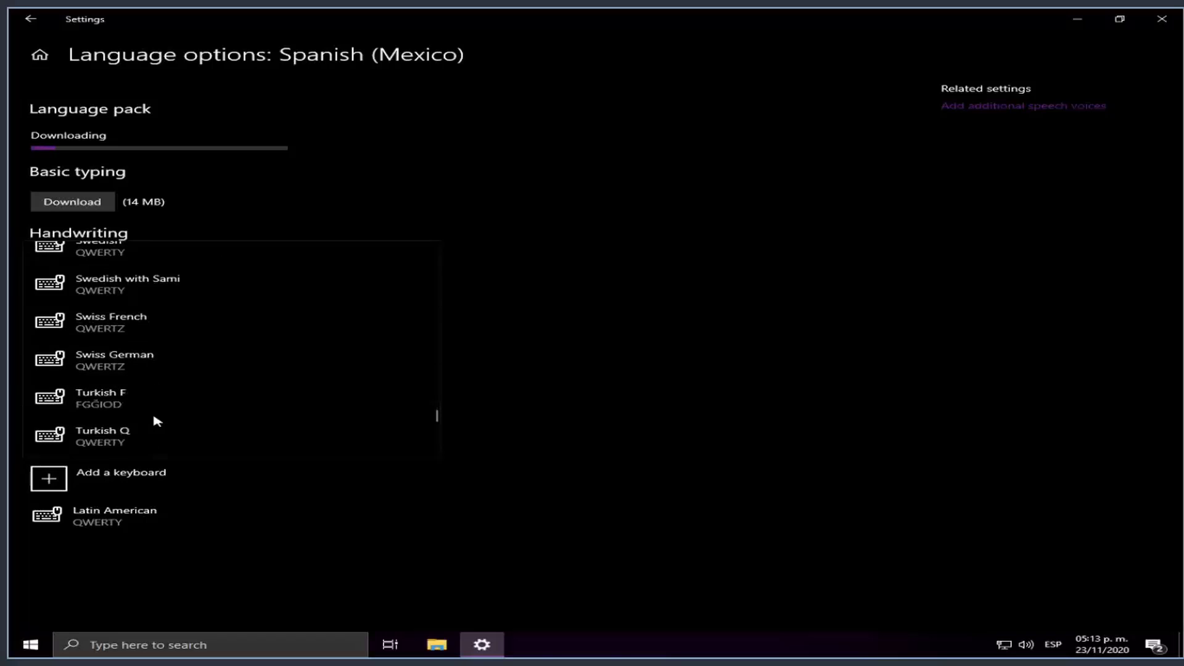
pyautogui.scroll(2, 157, 422)
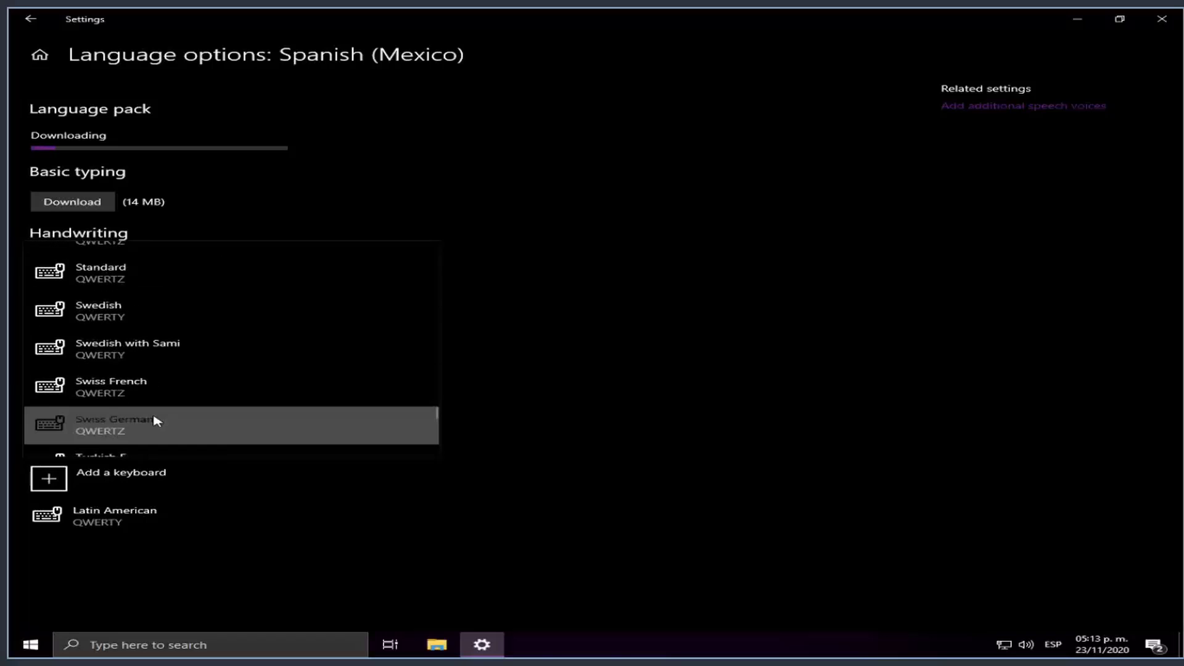
pyautogui.scroll(1, 157, 422)
pyautogui.scroll(20, 154, 420)
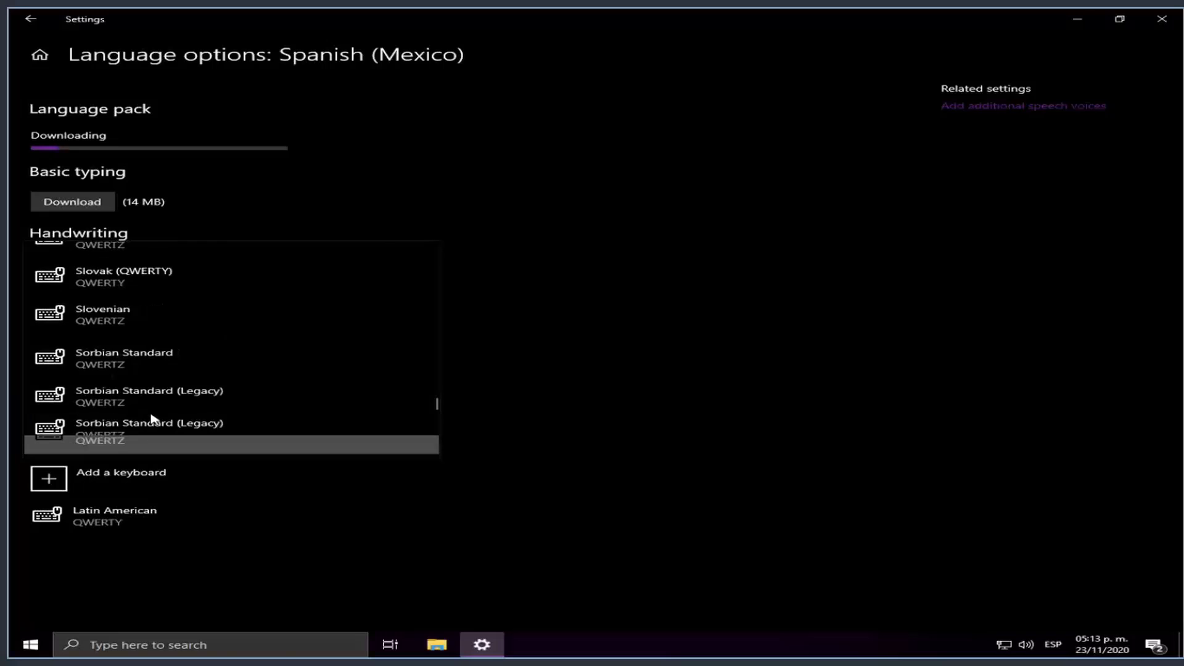
pyautogui.scroll(10, 204, 283)
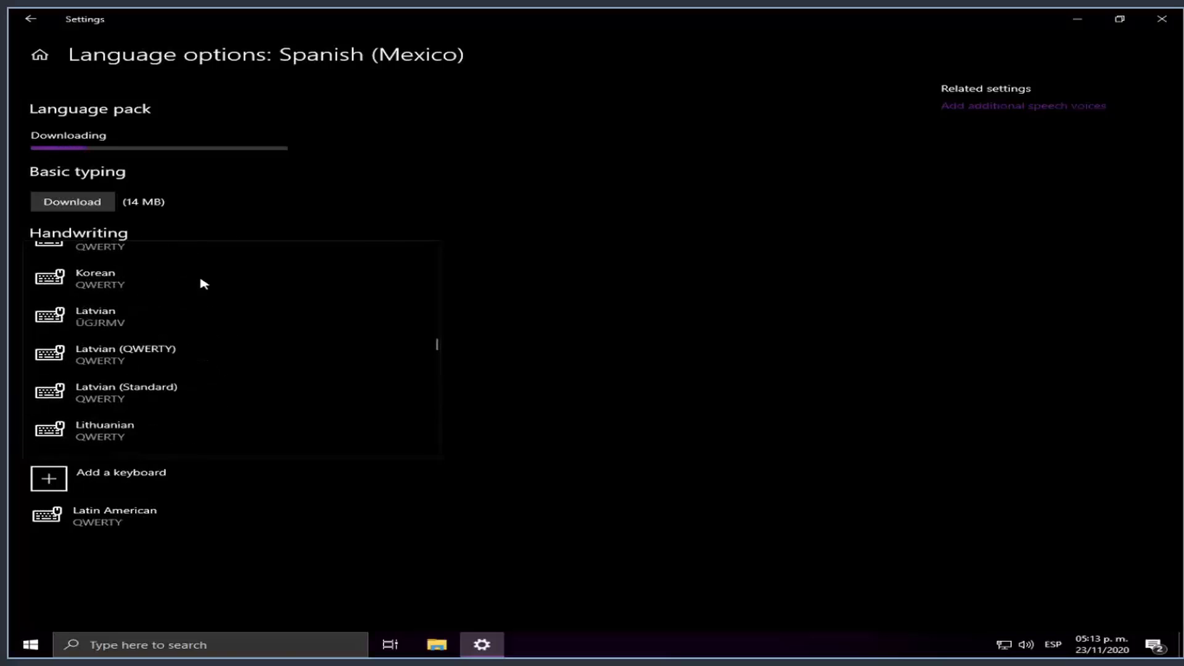
pyautogui.click(252, 216)
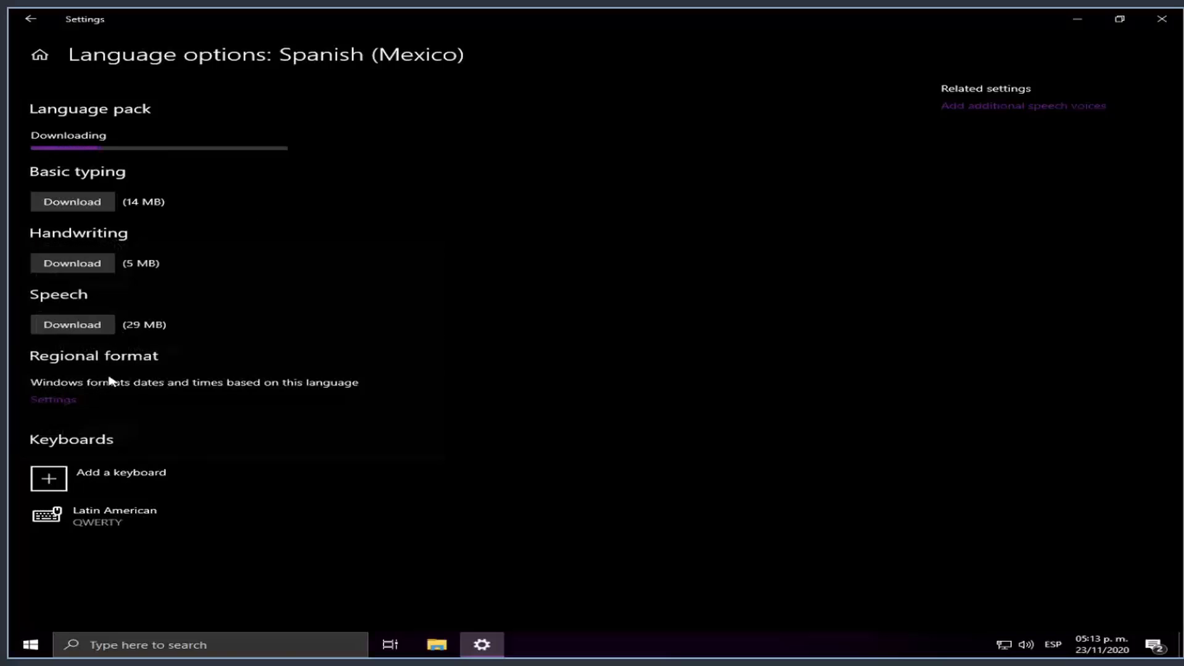
pyautogui.click(102, 478)
pyautogui.scroll(8, 120, 321)
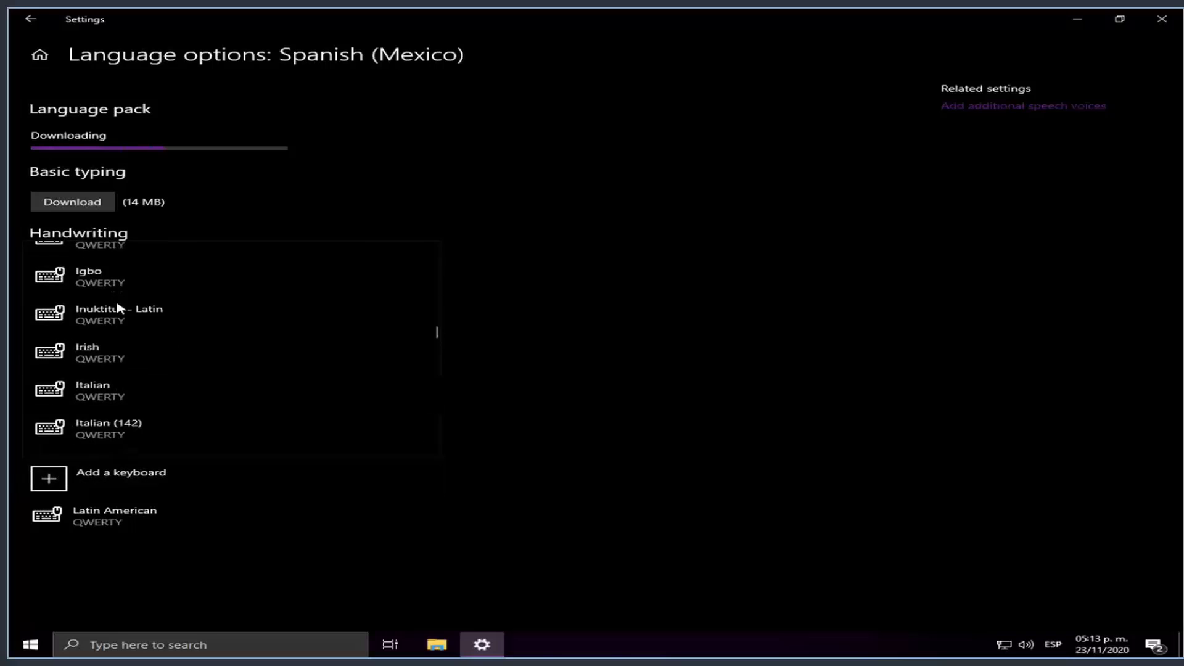
pyautogui.scroll(20, 120, 308)
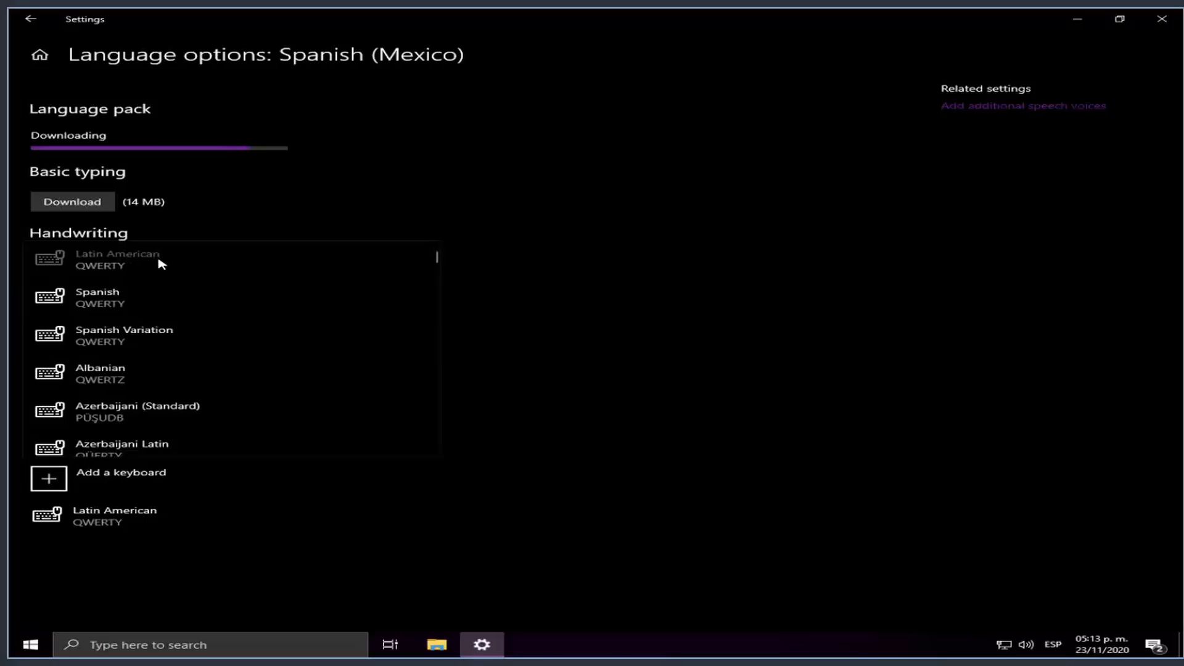
pyautogui.click(329, 162)
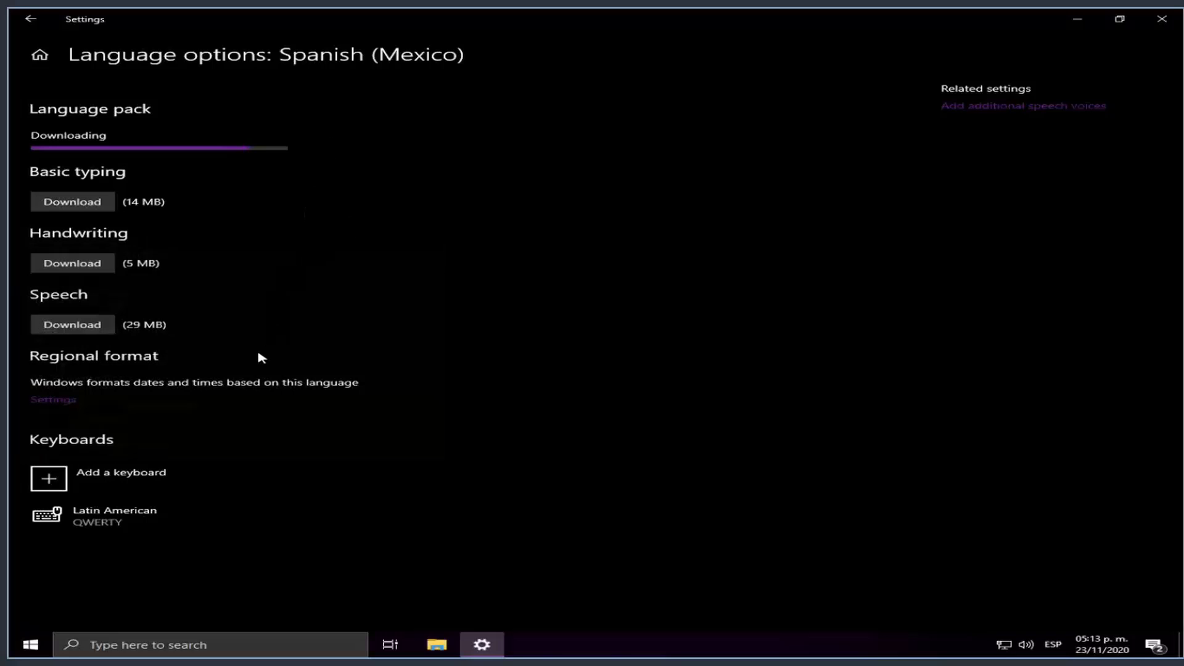
pyautogui.click(114, 520)
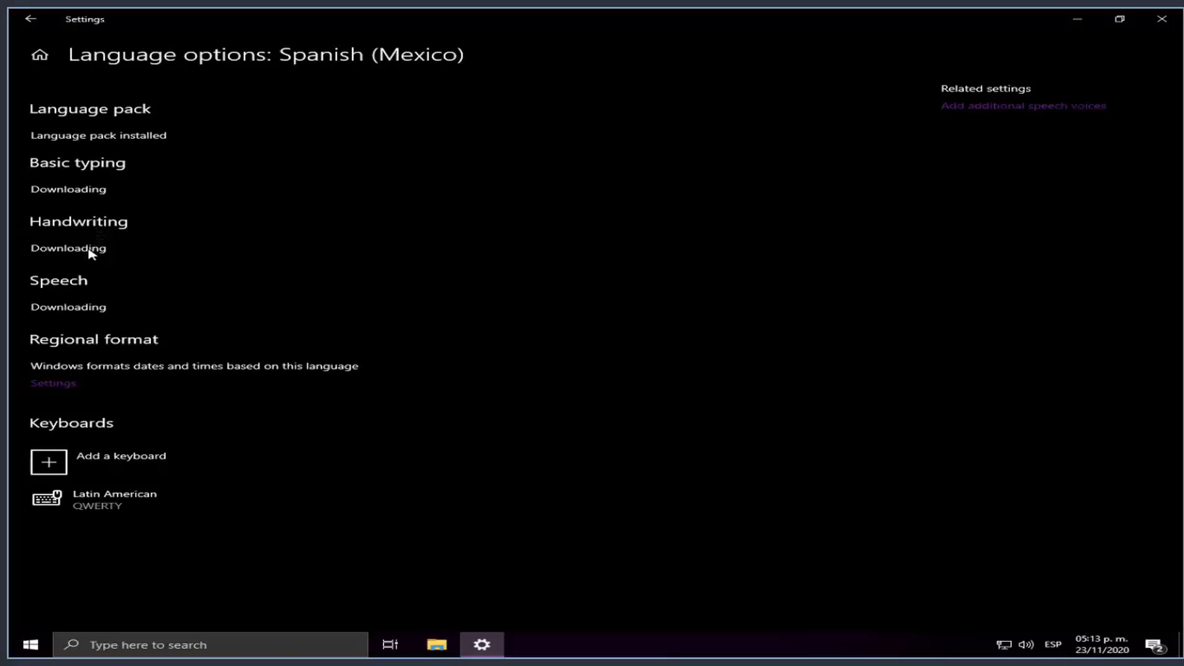
# Minimize Settings and examine the programs included in the Windows Accessories folder of the Start menu.
pyautogui.click(1079, 19)
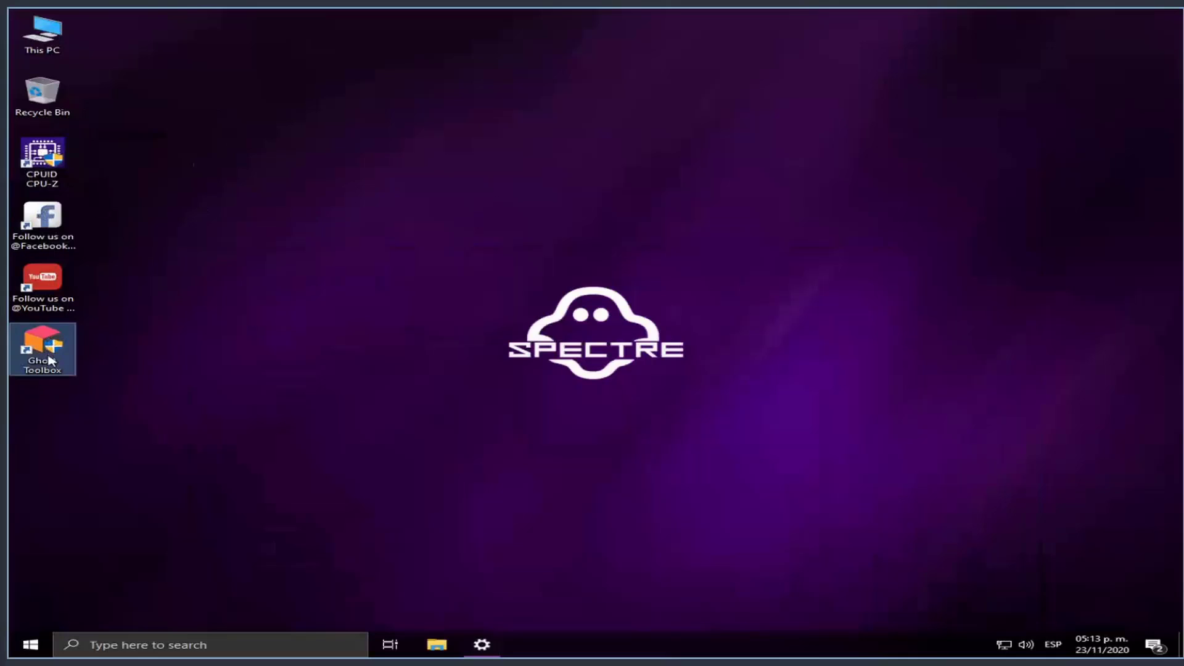
pyautogui.click(42, 637)
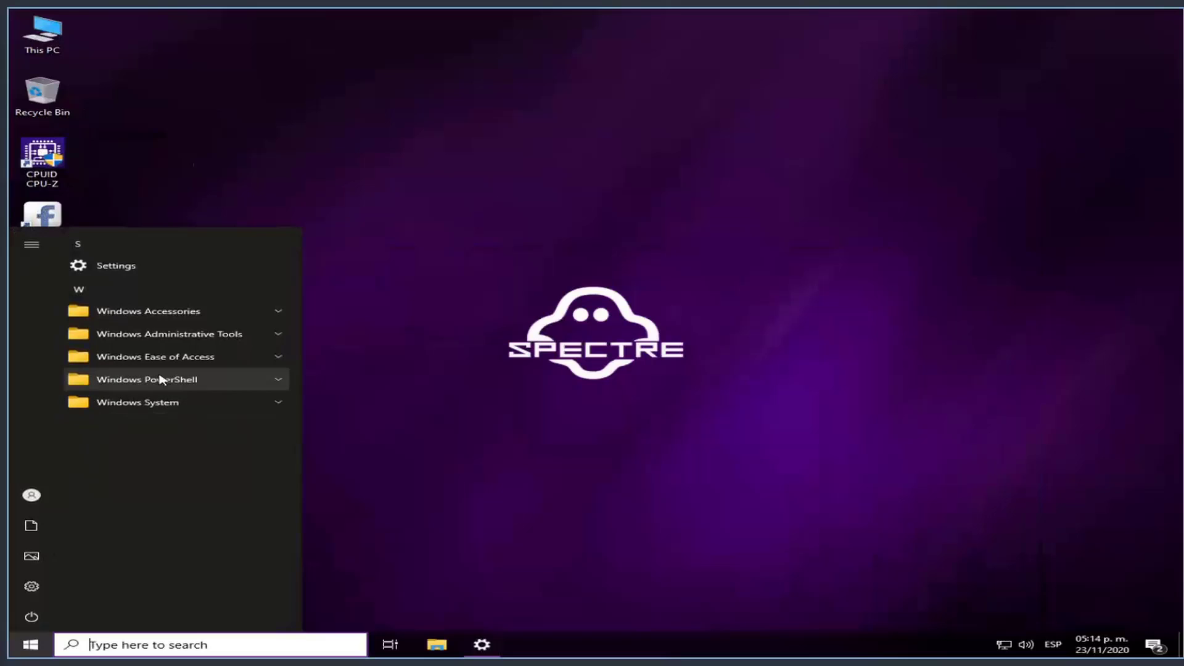
pyautogui.click(149, 317)
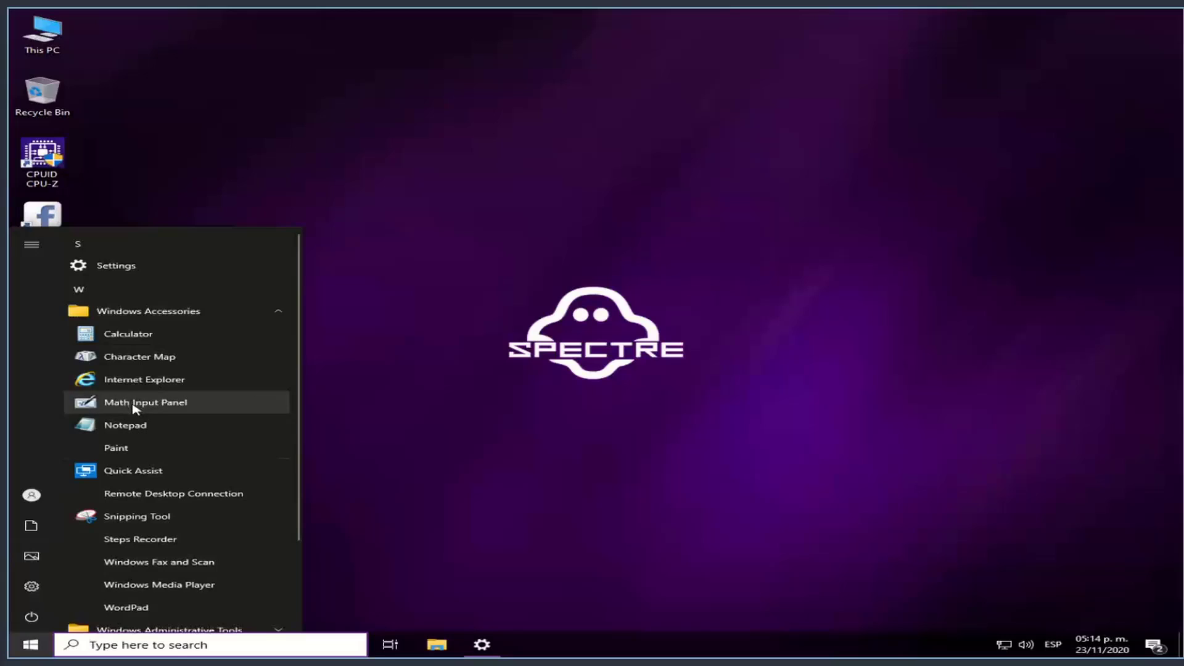
pyautogui.scroll(-1, 159, 535)
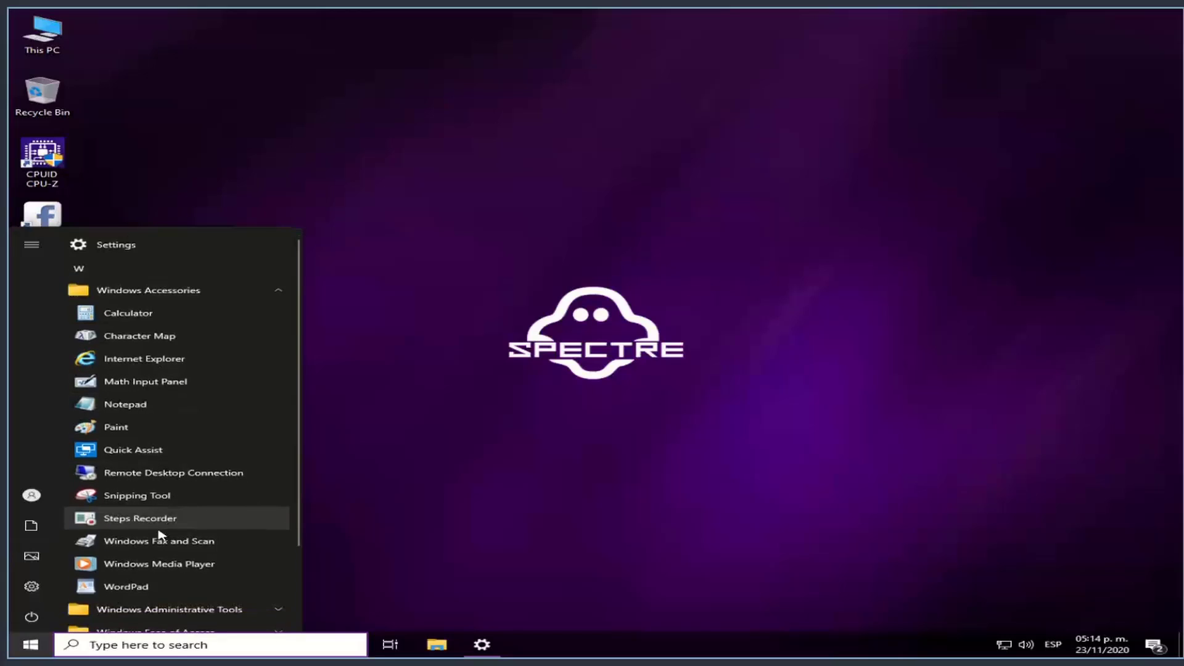
pyautogui.scroll(-3, 160, 535)
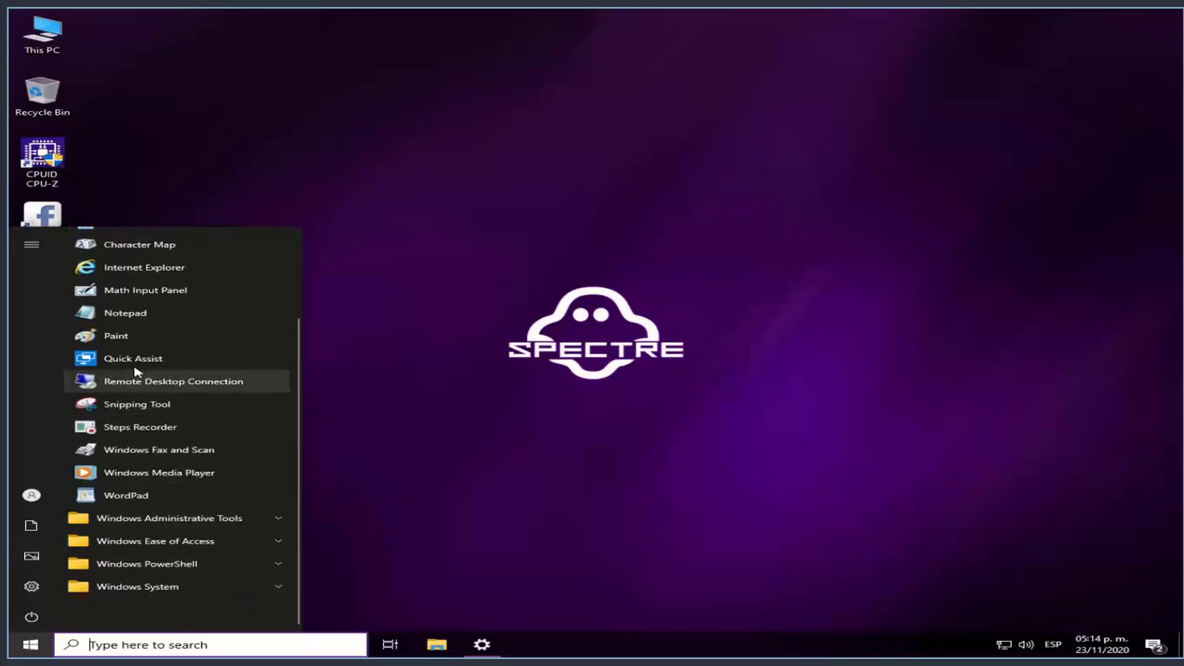
pyautogui.scroll(5, 137, 372)
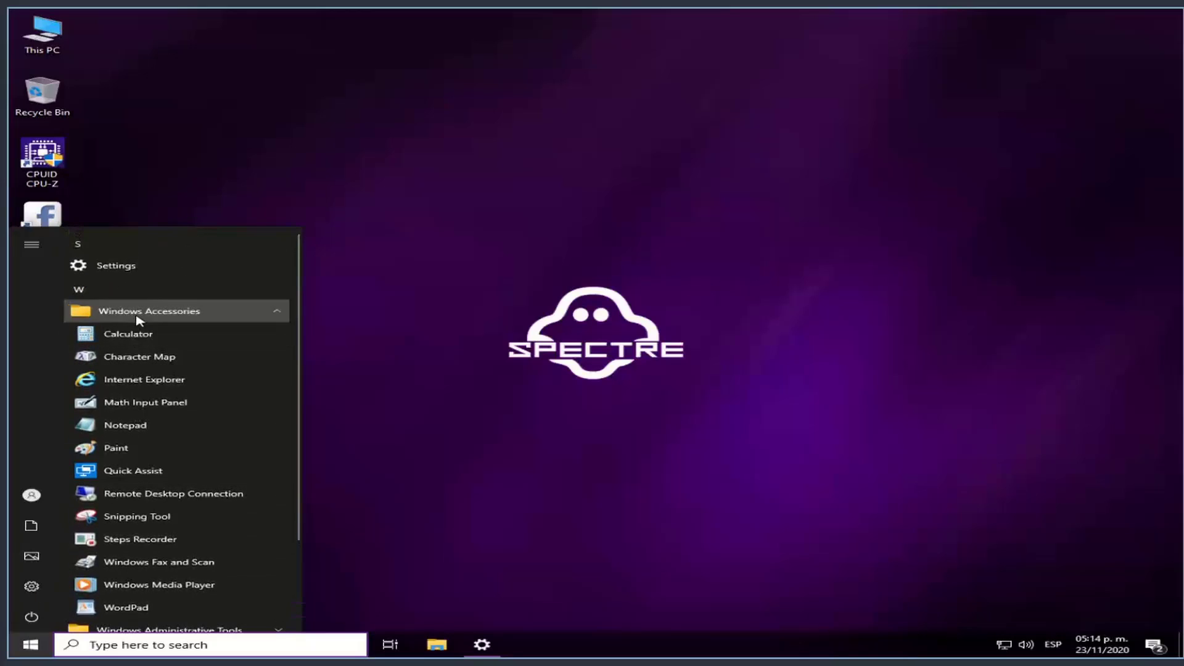
pyautogui.click(137, 316)
# Examine the utilities in the Windows Administrative Tools folder, from Component Services to Windows Memory Diagnostic.
pyautogui.click(146, 336)
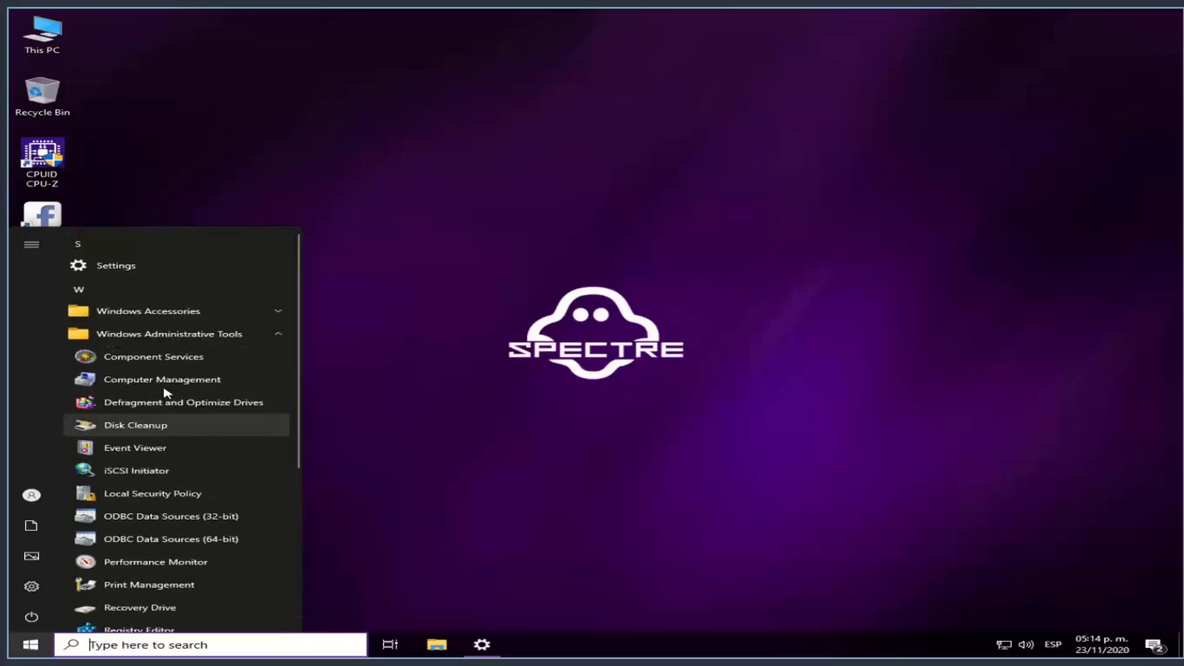
pyautogui.scroll(-4, 172, 472)
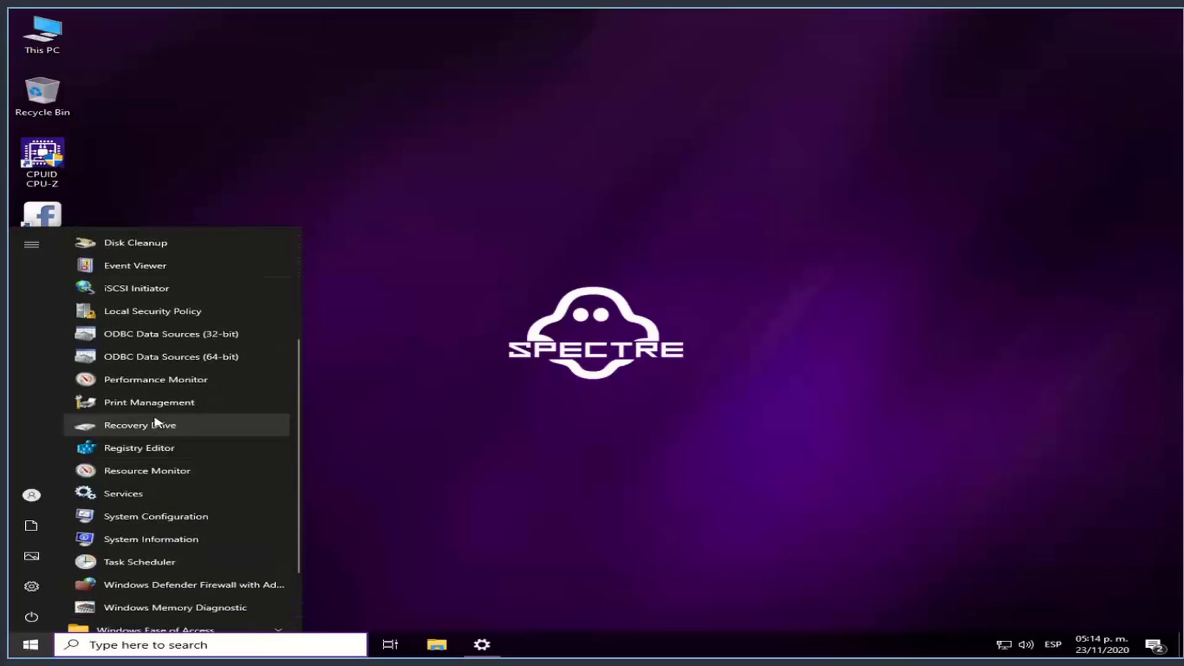
pyautogui.scroll(-1, 155, 470)
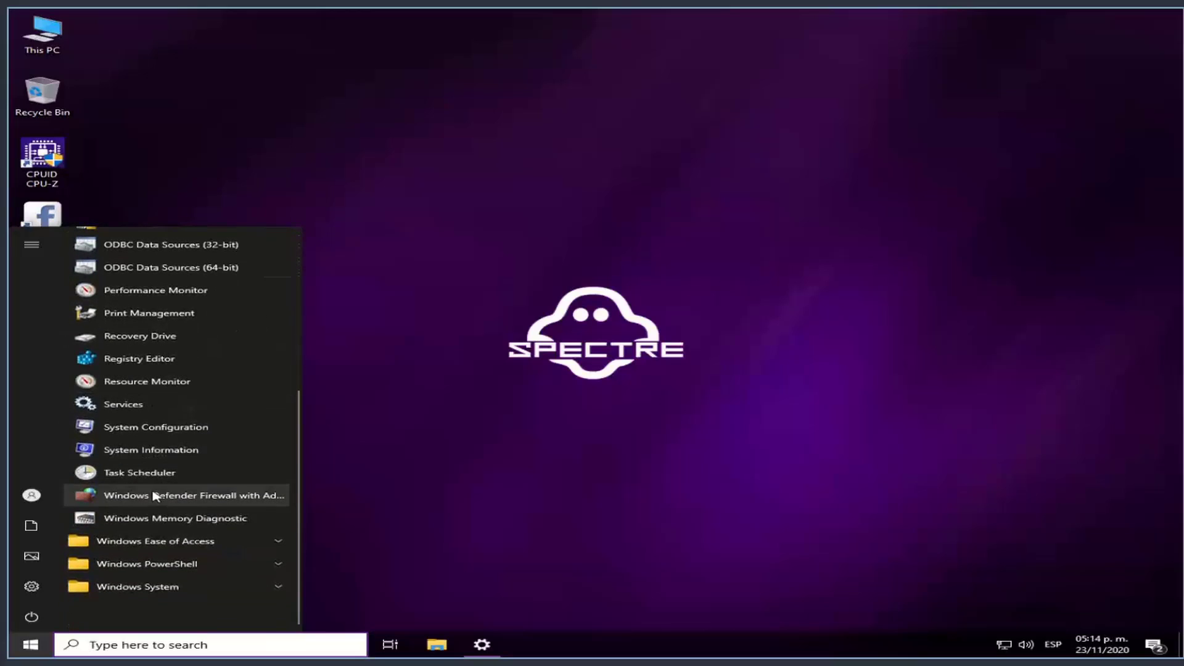
pyautogui.scroll(5, 184, 493)
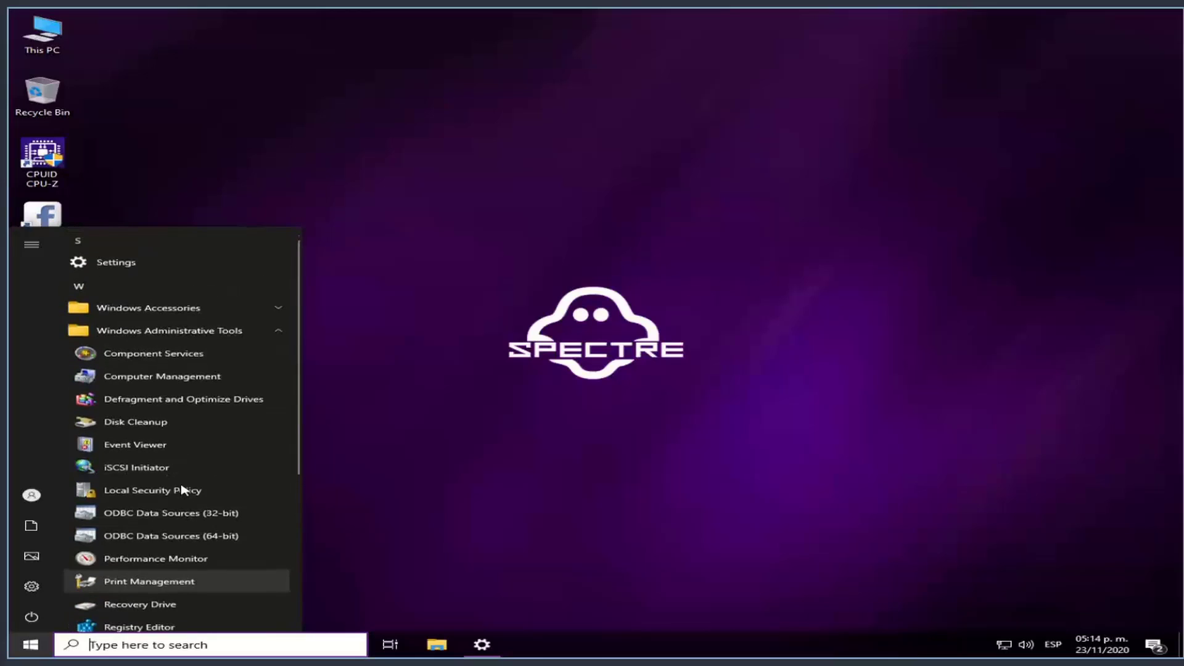
pyautogui.click(153, 343)
# Review the contents of the Windows Ease of Access, Windows PowerShell and Windows System folders, and close the Start menu.
pyautogui.click(168, 357)
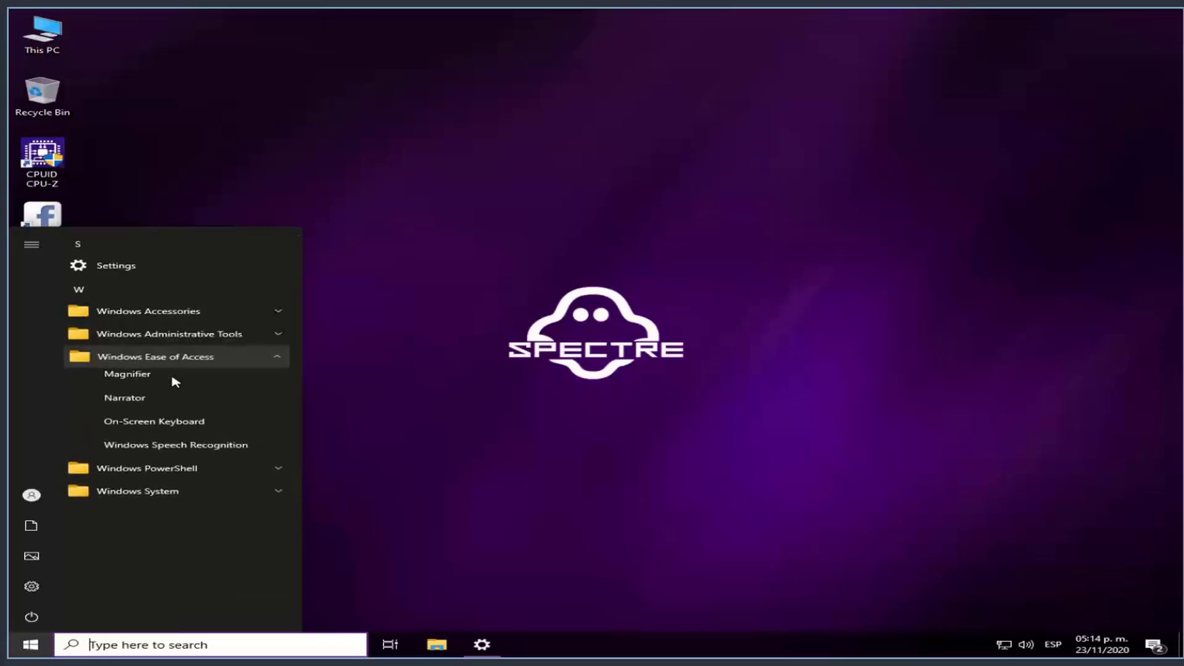
pyautogui.click(224, 356)
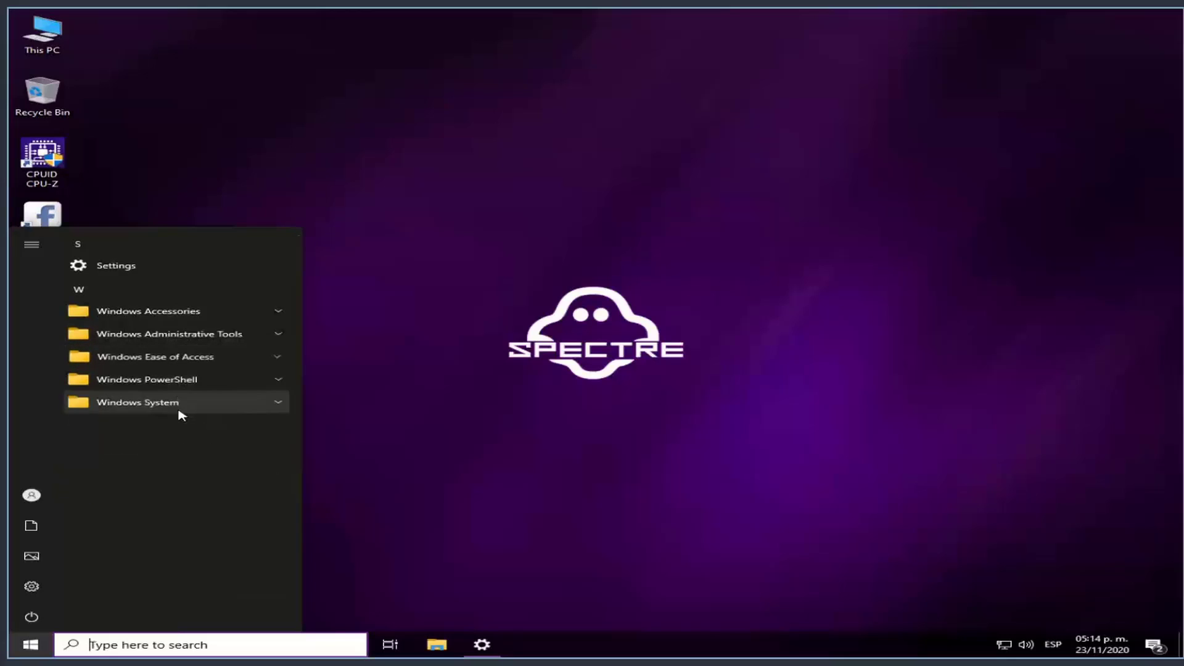
pyautogui.click(178, 383)
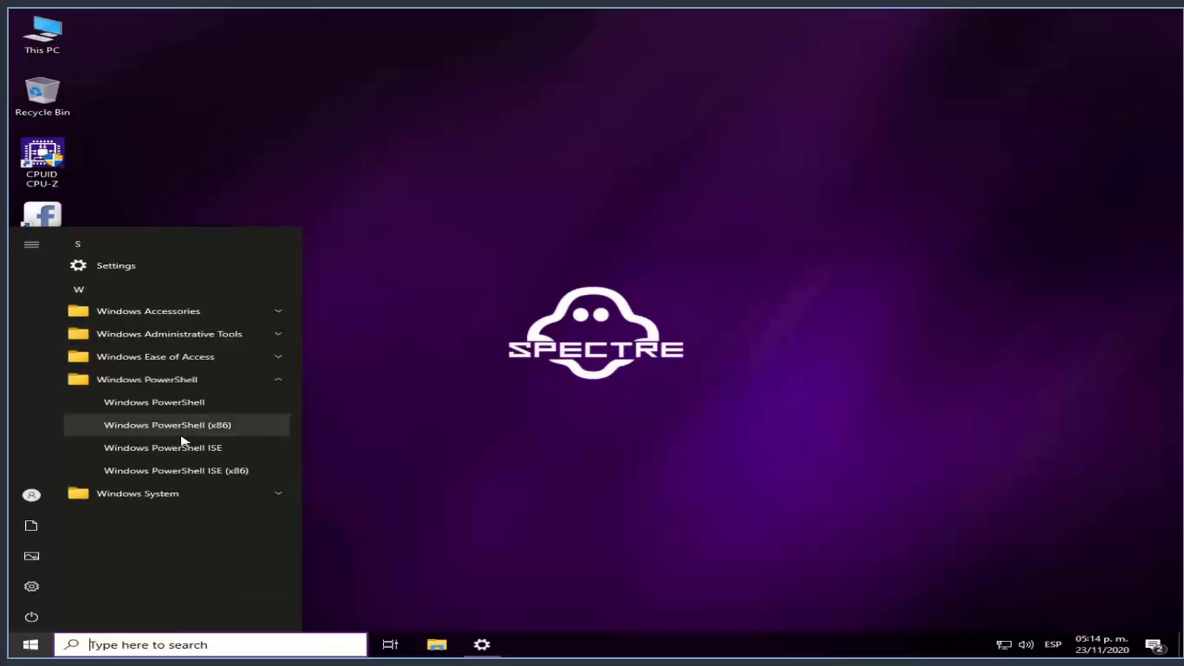
pyautogui.click(179, 390)
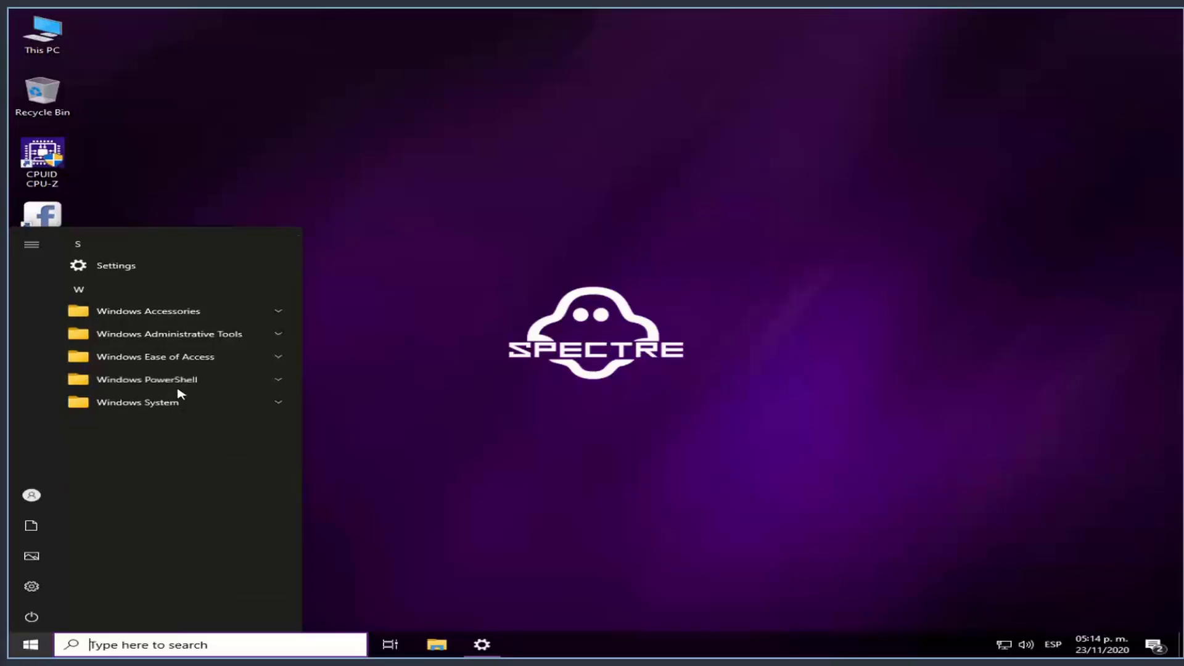
pyautogui.click(179, 406)
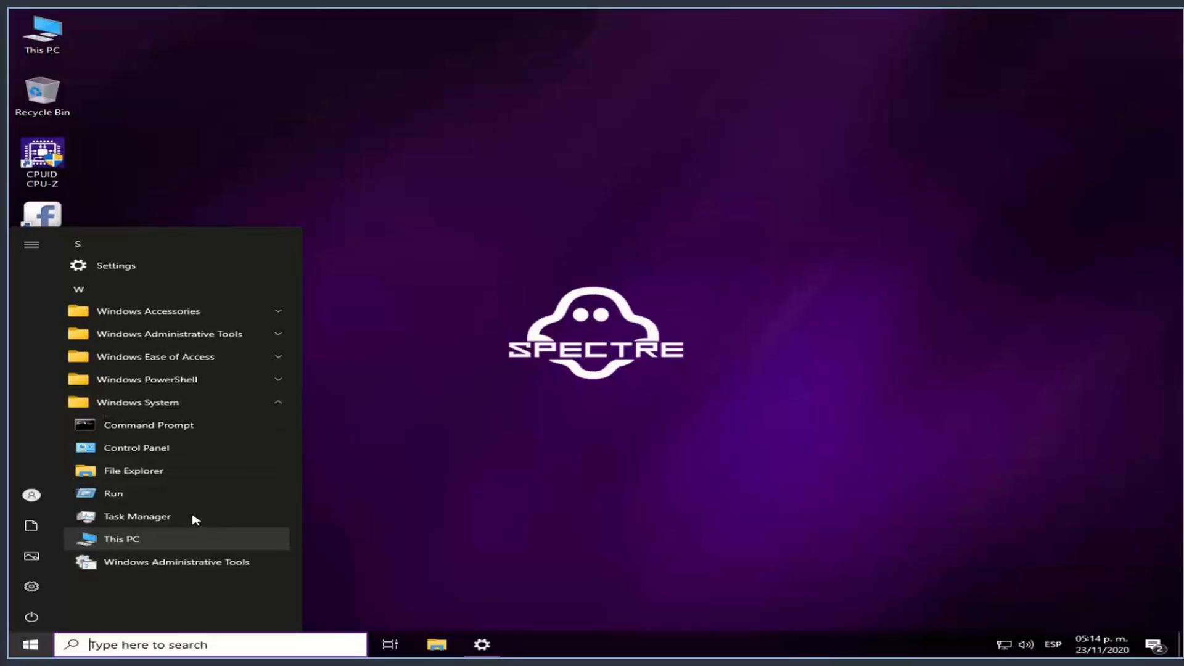
pyautogui.click(371, 405)
# Check the download status of the Spanish (Mexico) language features in Settings, and minimize the window again.
pyautogui.doubleClick(45, 347)
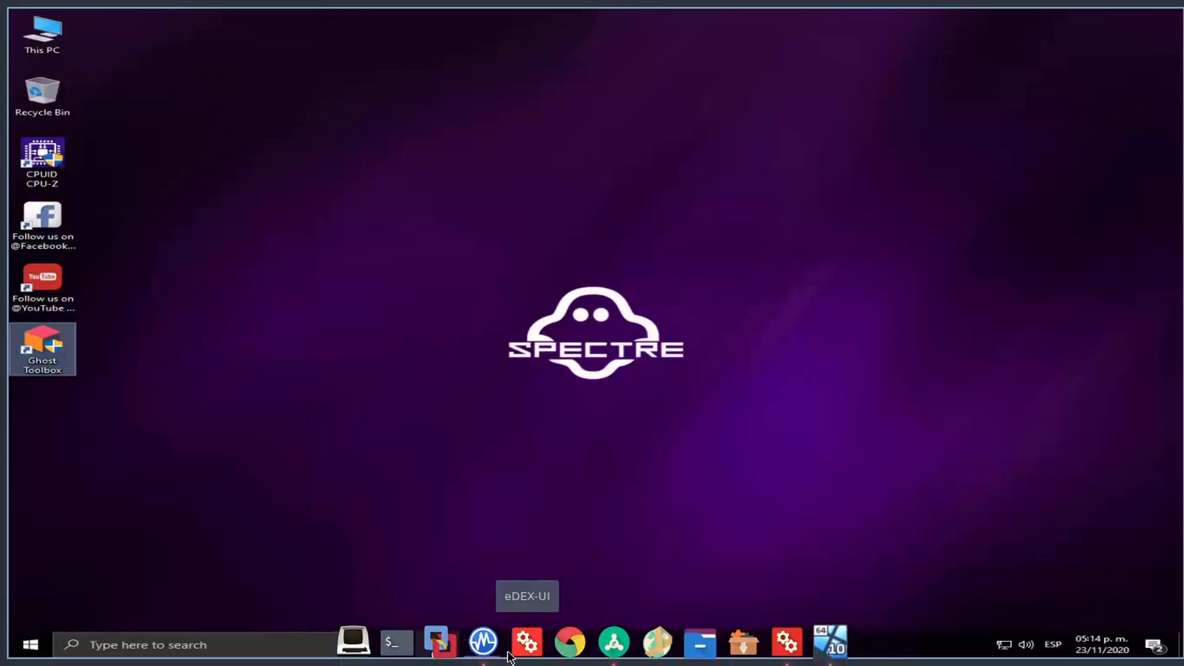
pyautogui.click(483, 645)
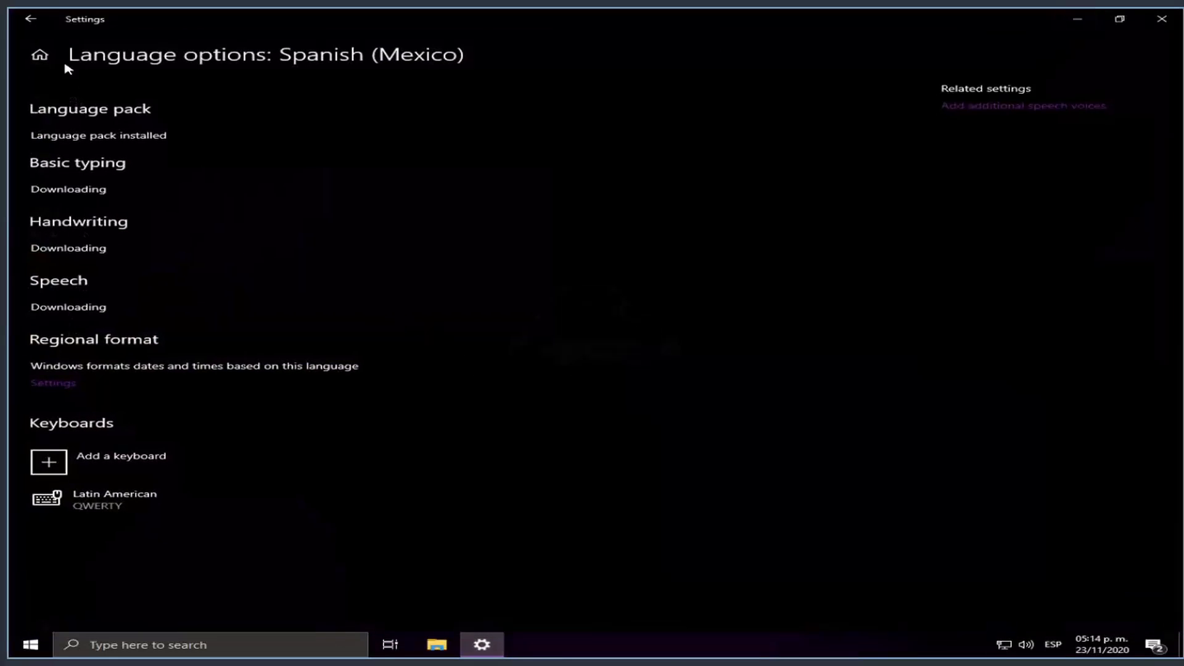
pyautogui.click(1087, 20)
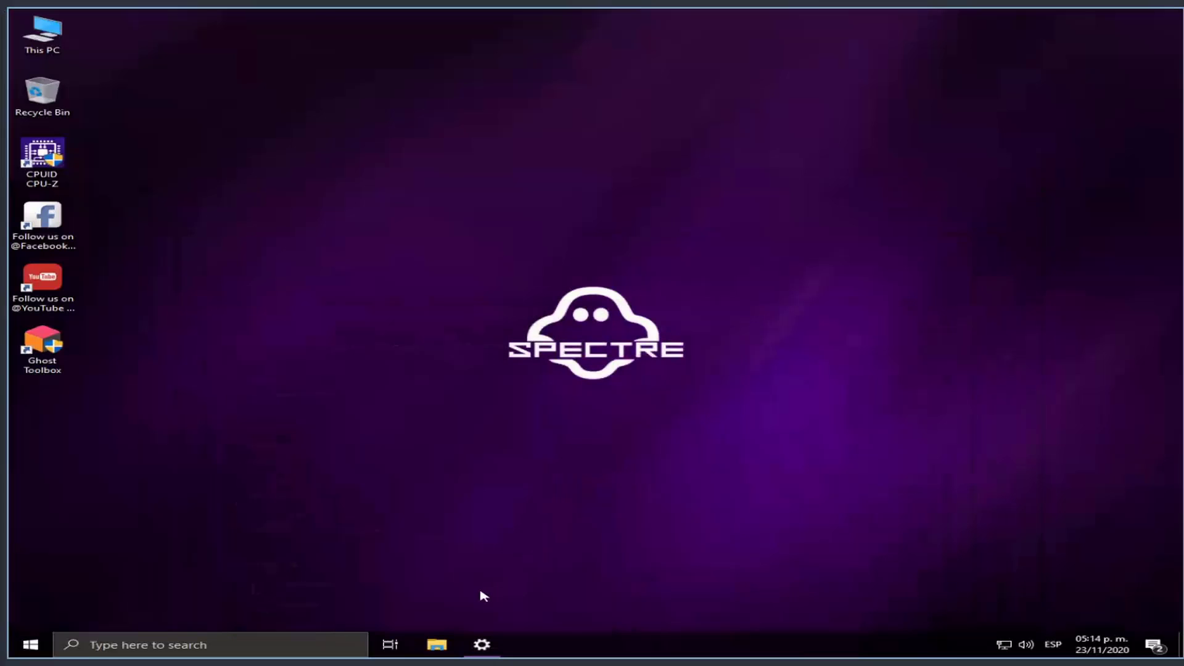
# Open This PC, check the used space and the Tools page in the properties of Local Disk (C:), and close everything.
pyautogui.doubleClick(59, 45)
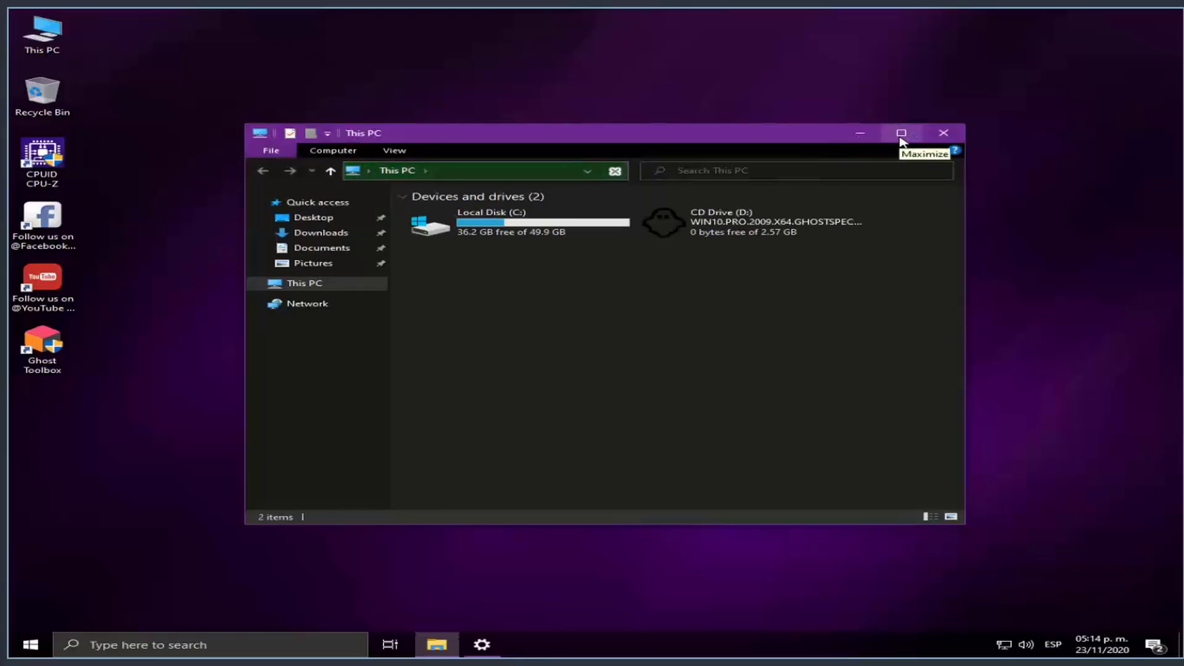
pyautogui.click(901, 139)
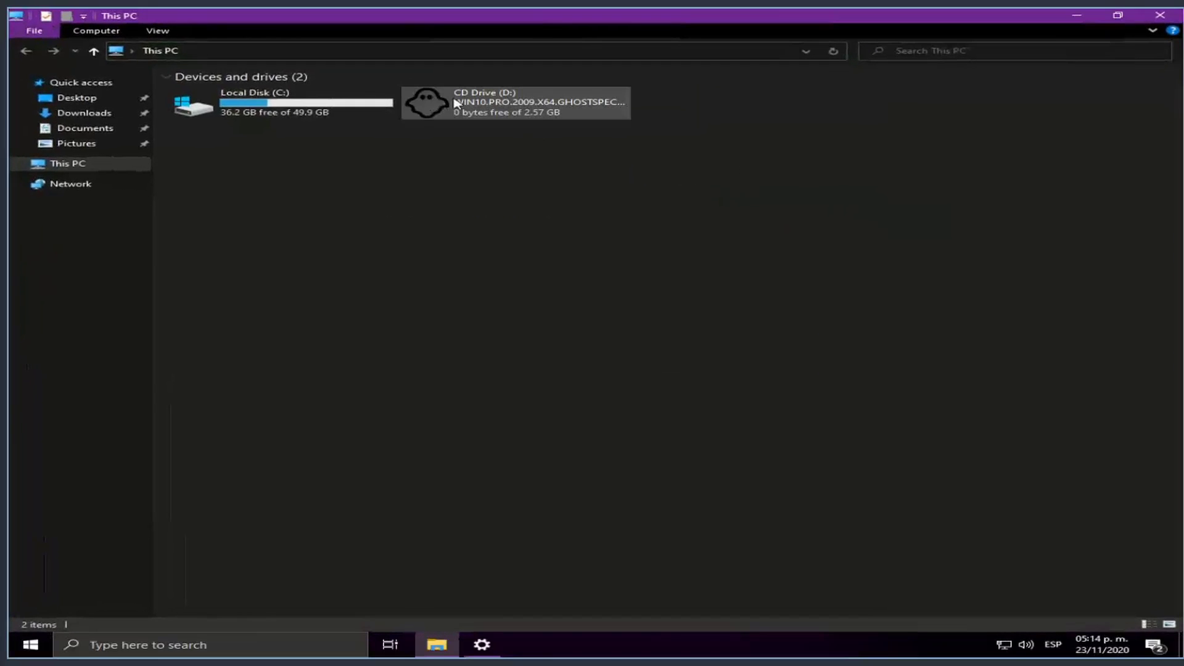
pyautogui.click(223, 115)
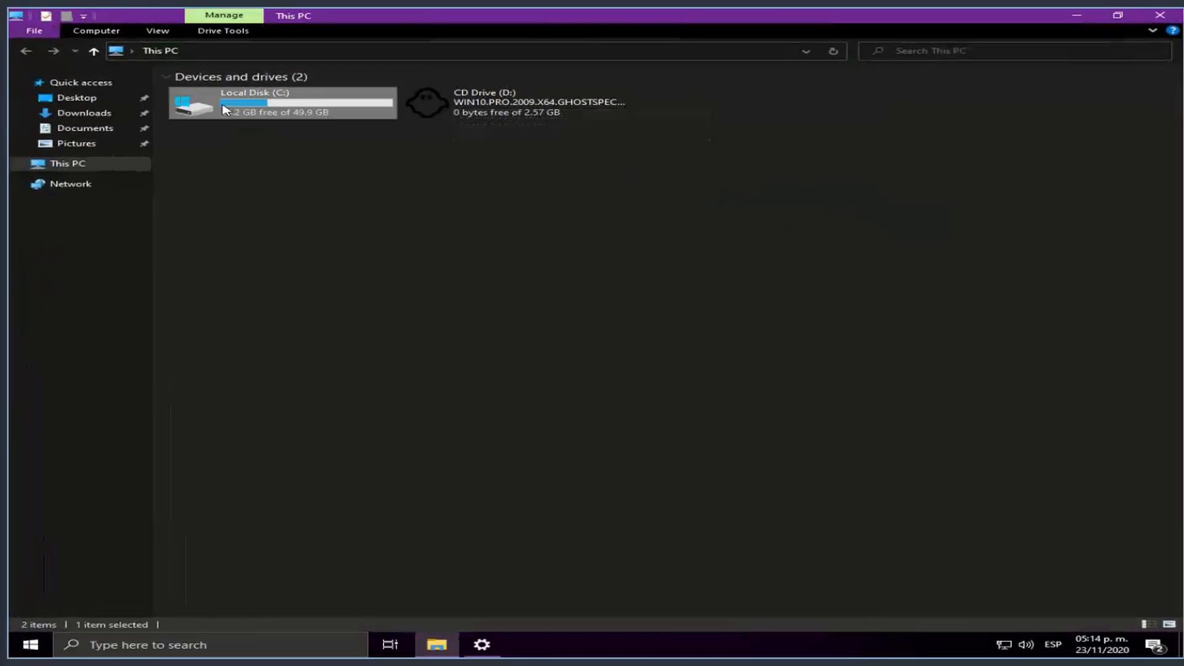
pyautogui.hotkey('shift', 'F10')
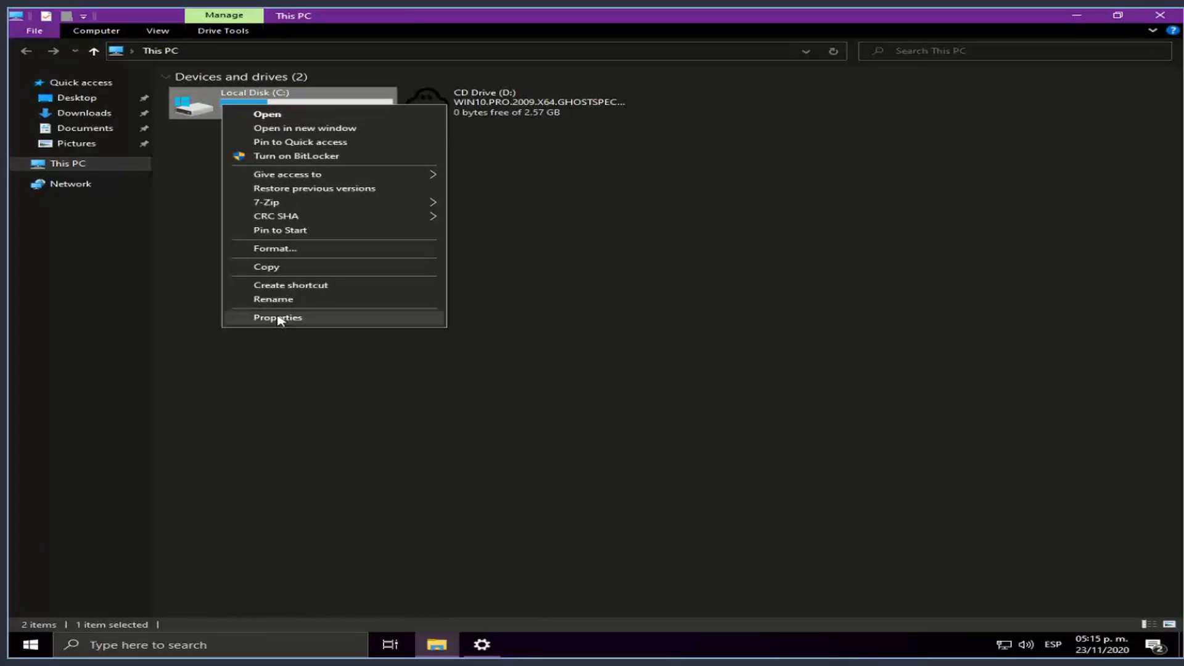
pyautogui.click(277, 318)
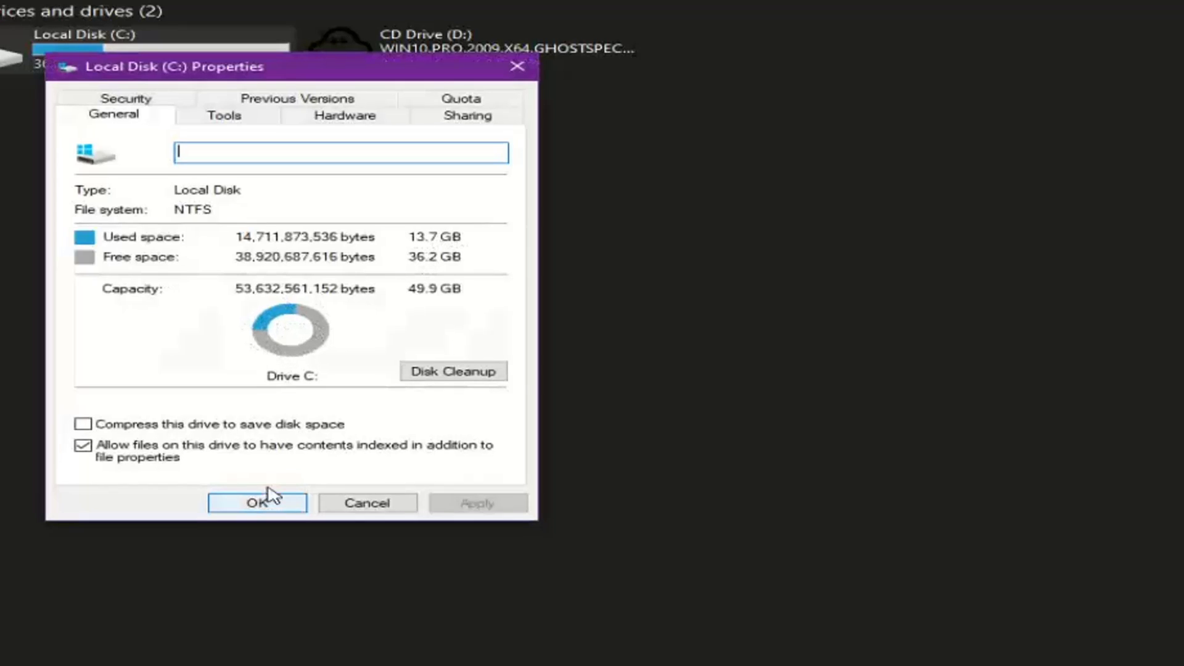
pyautogui.click(222, 114)
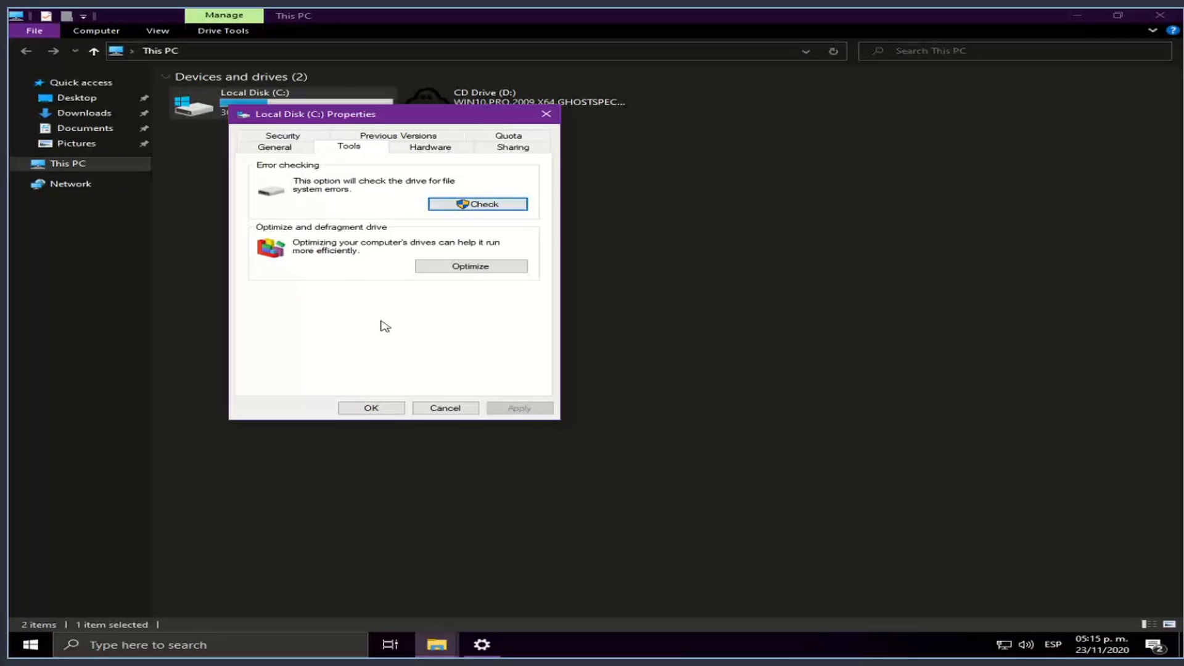
pyautogui.click(398, 408)
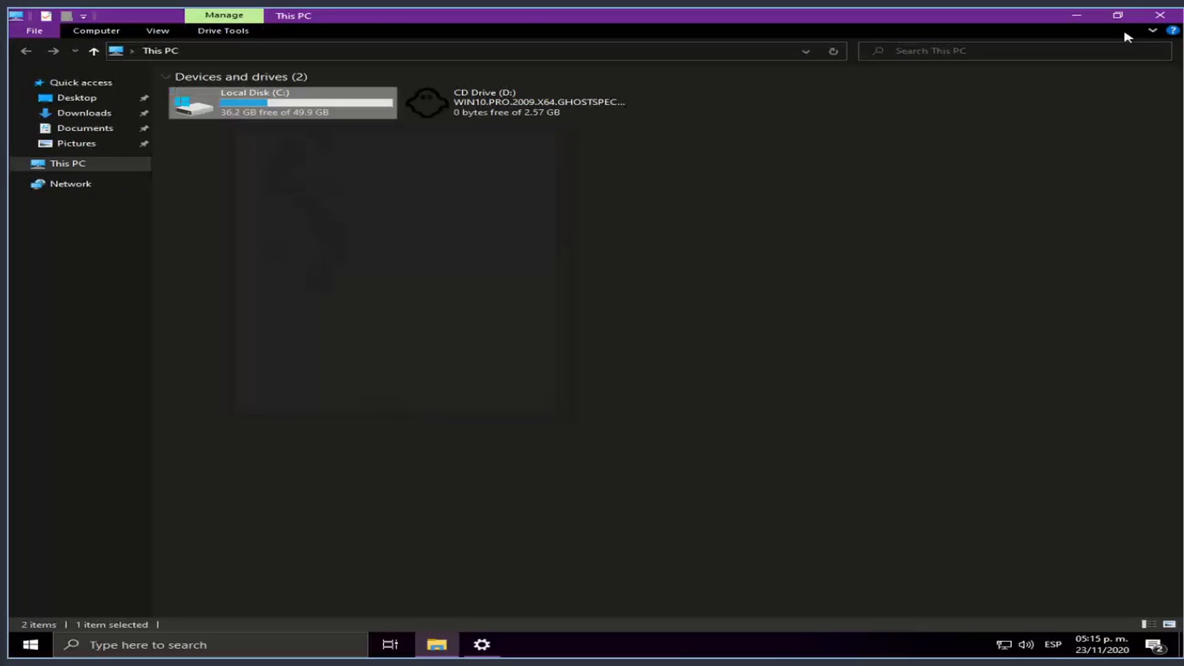
pyautogui.click(1160, 15)
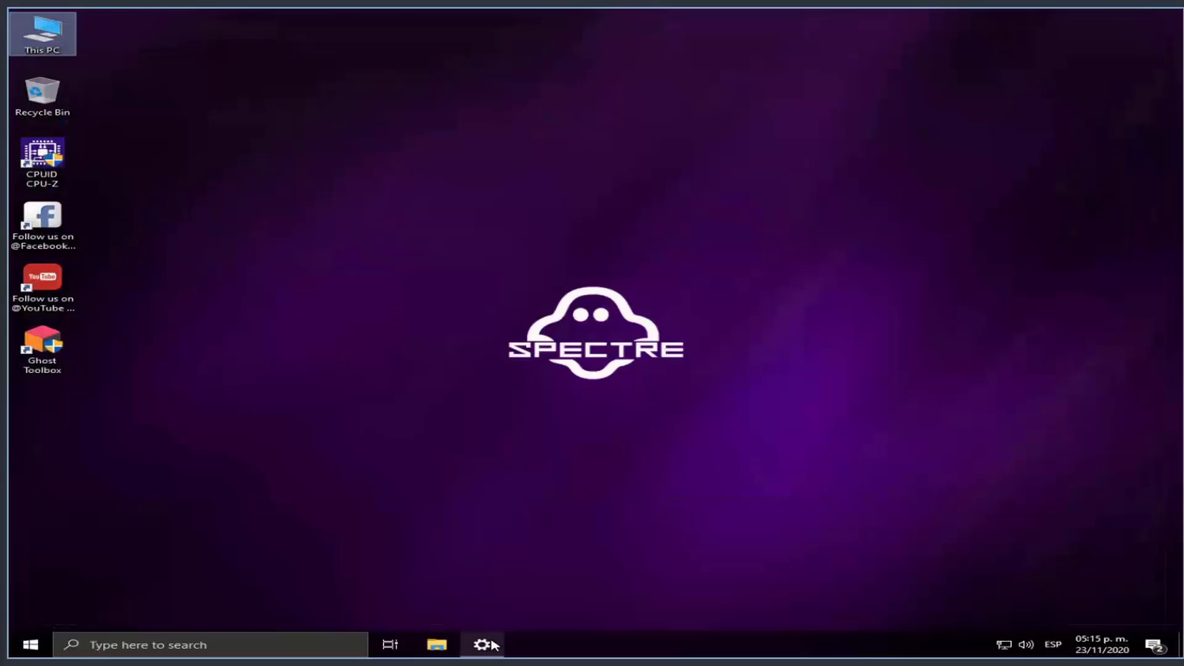
# Recheck the Spanish (Mexico) language downloads, and review the available context actions for Local Disk (C:) in This PC.
pyautogui.click(493, 645)
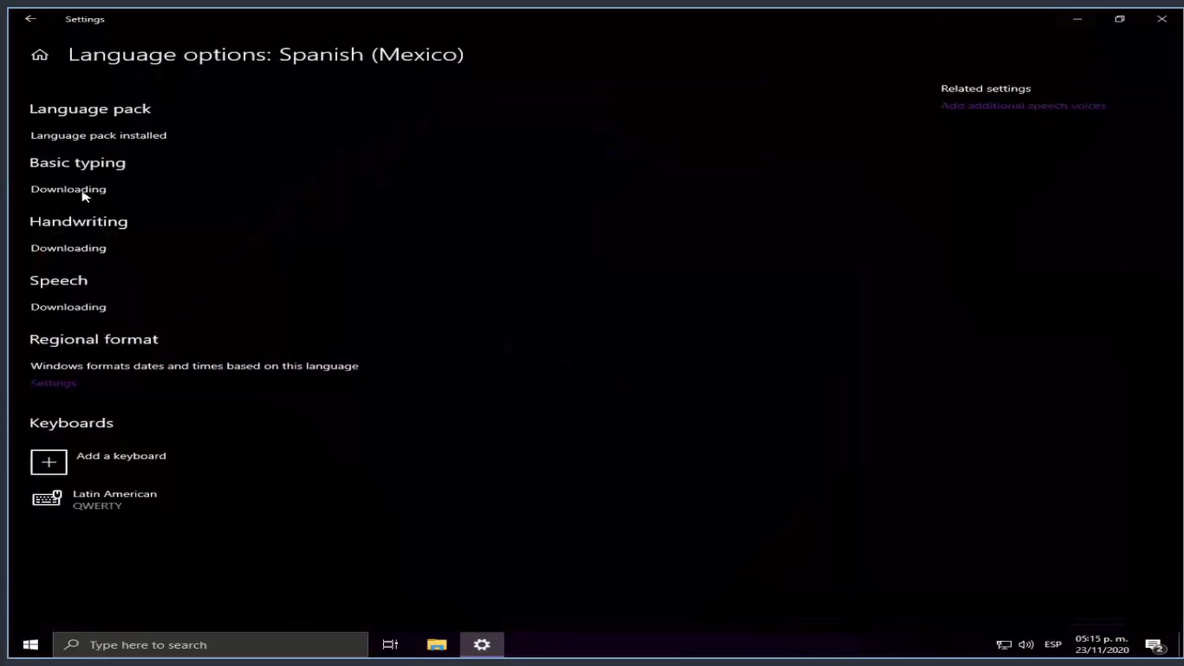
pyautogui.click(437, 644)
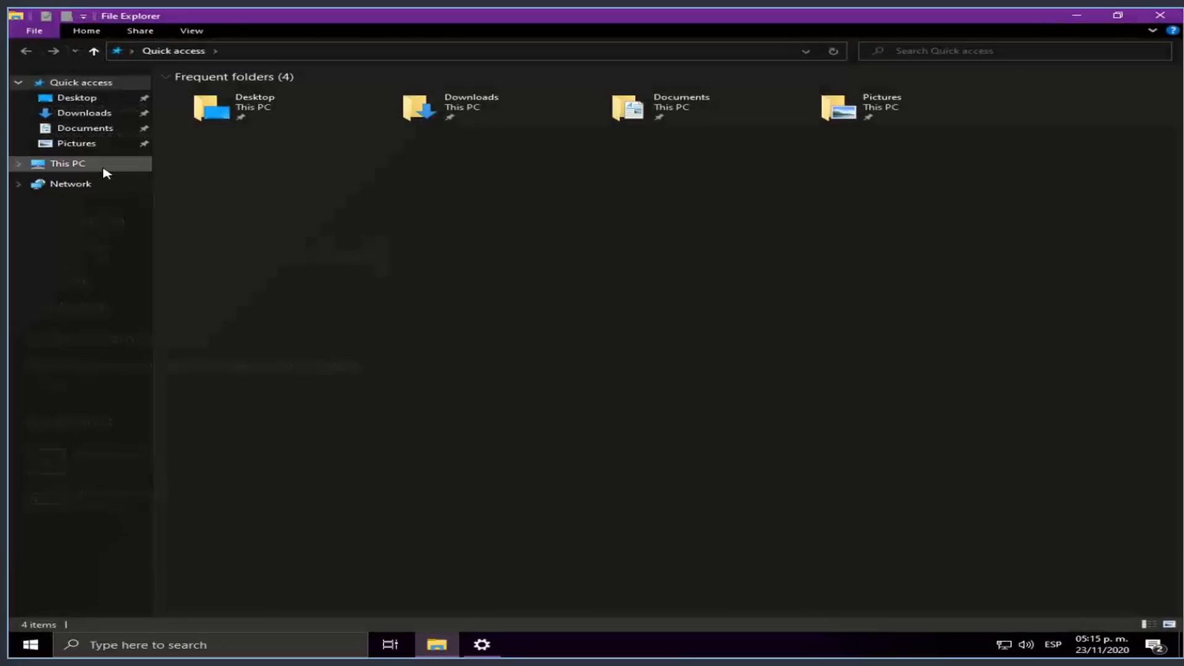
pyautogui.click(104, 168)
pyautogui.rightClick(256, 106)
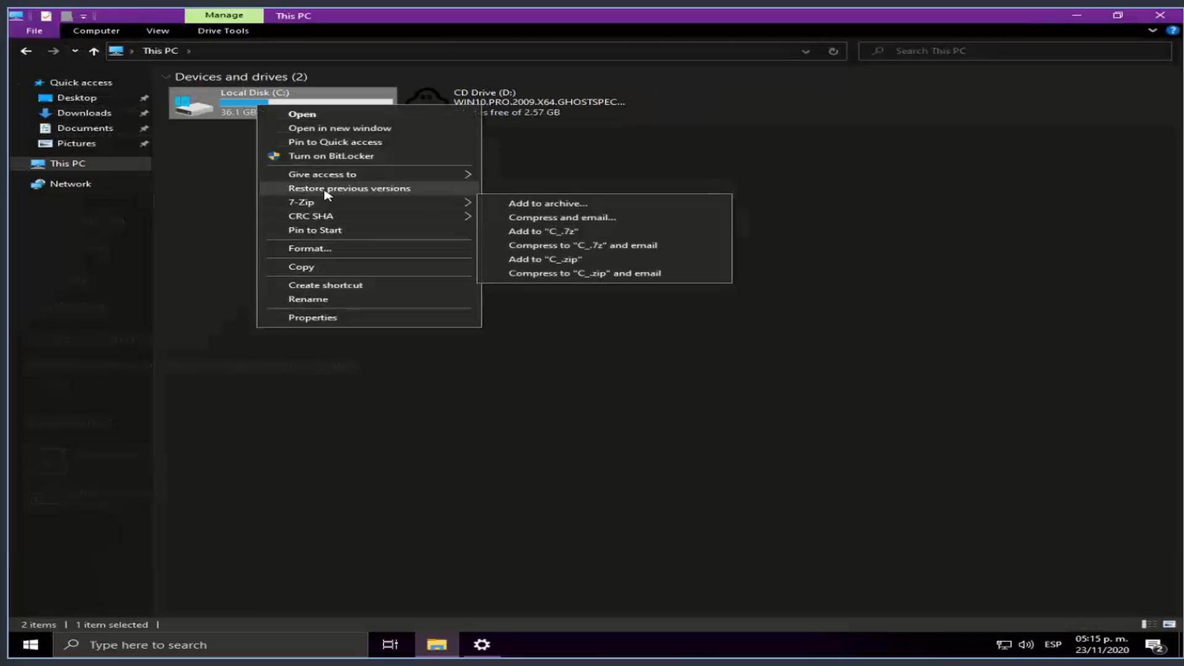
pyautogui.moveTo(334, 177)
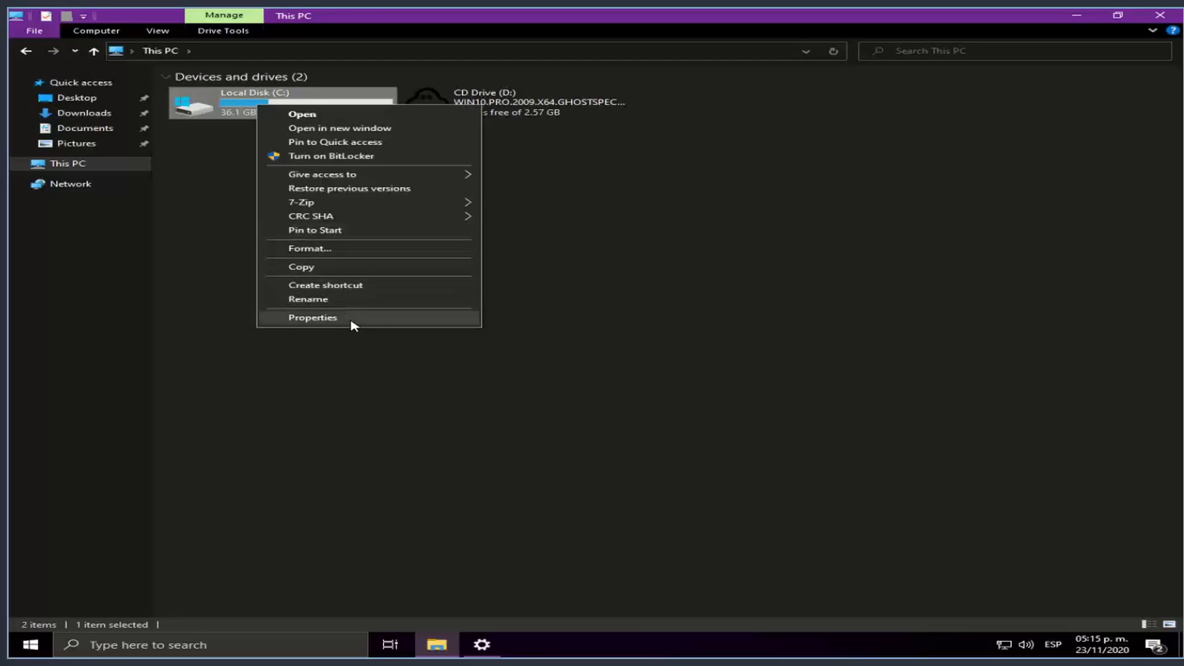
pyautogui.click(353, 372)
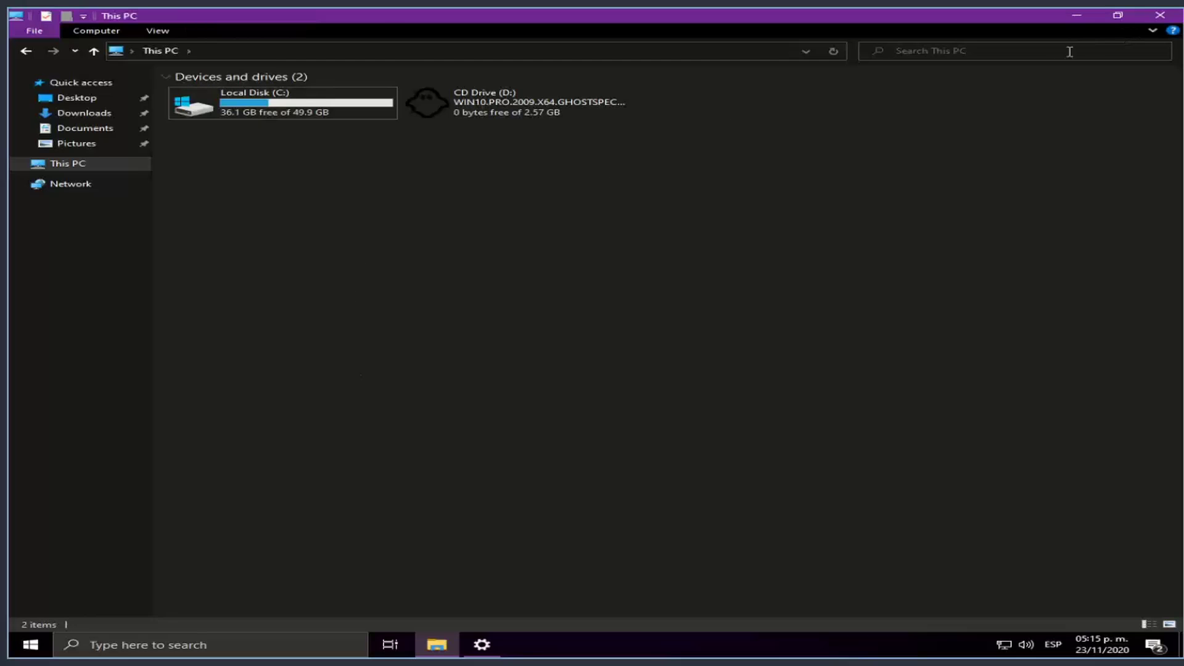
pyautogui.click(1159, 15)
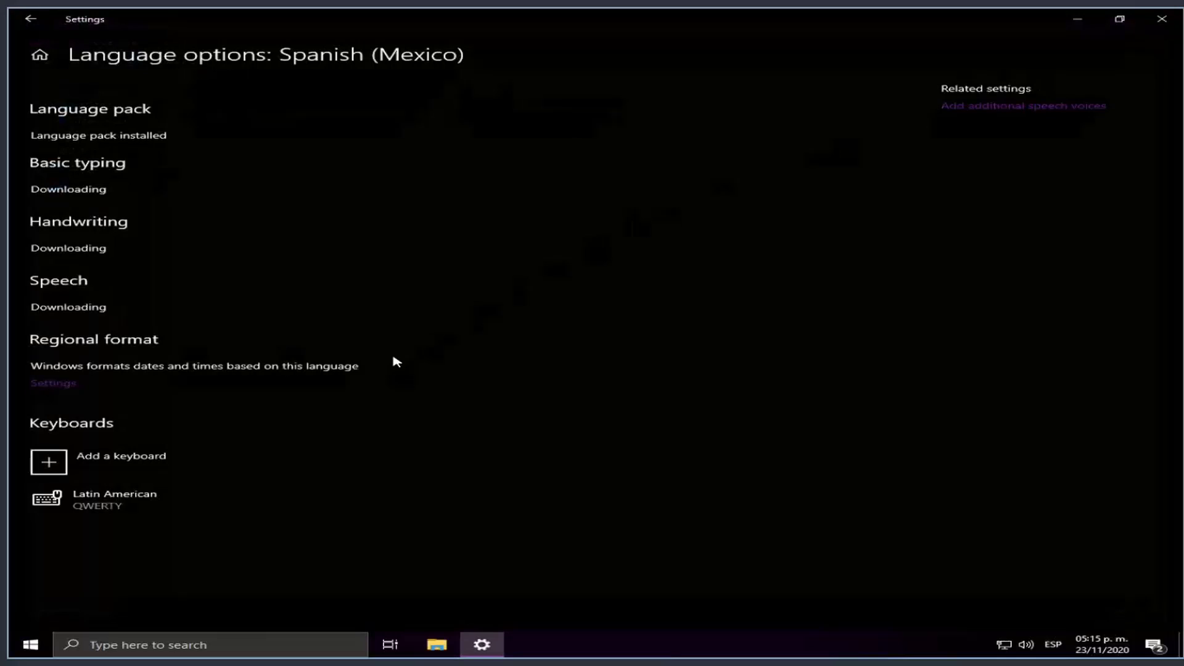
# Minimize Settings and launch Ghost Toolbox from the desktop to display its list of options.
pyautogui.click(1078, 22)
pyautogui.doubleClick(42, 343)
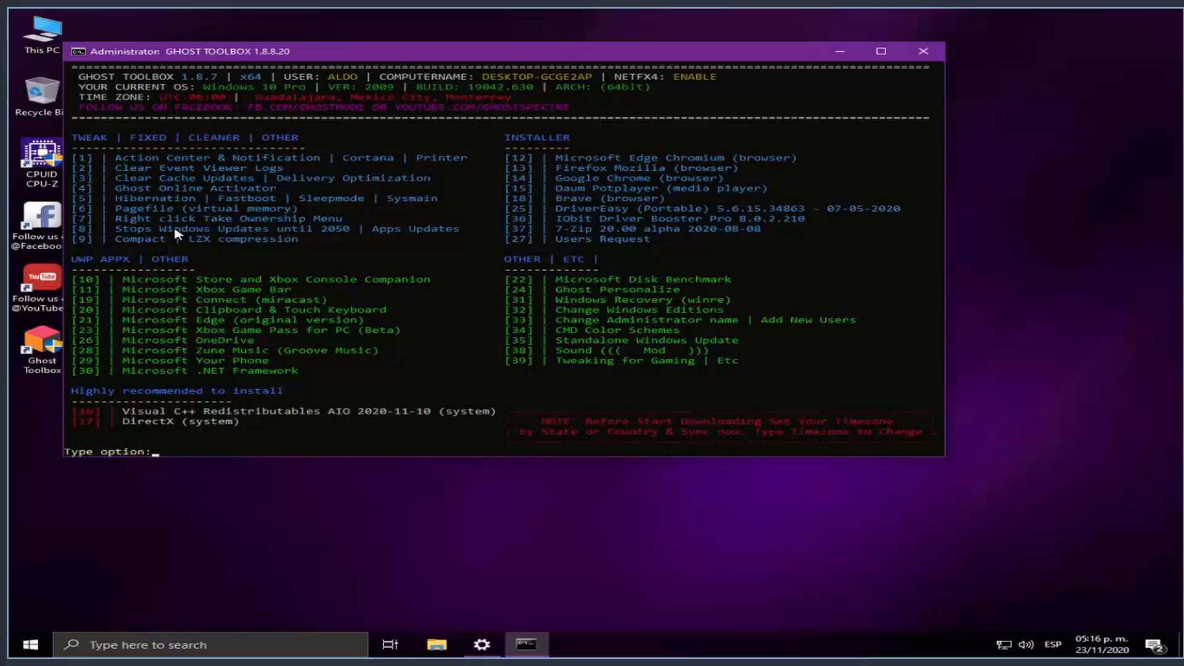
pyautogui.rightClick(387, 539)
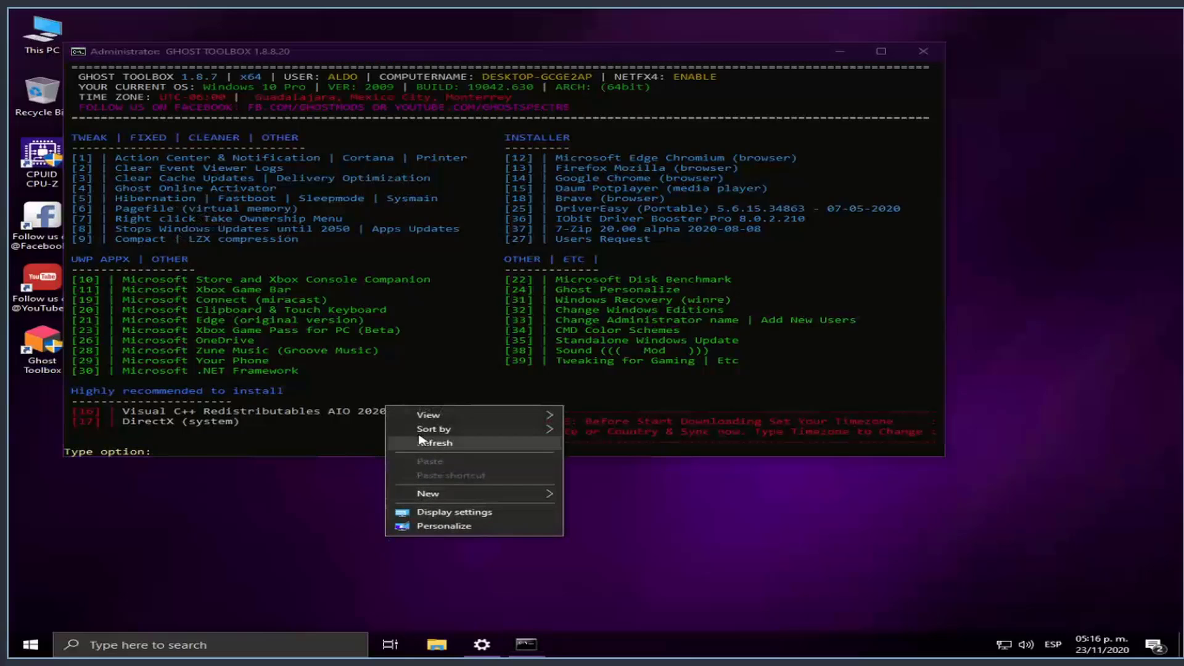
pyautogui.click(310, 547)
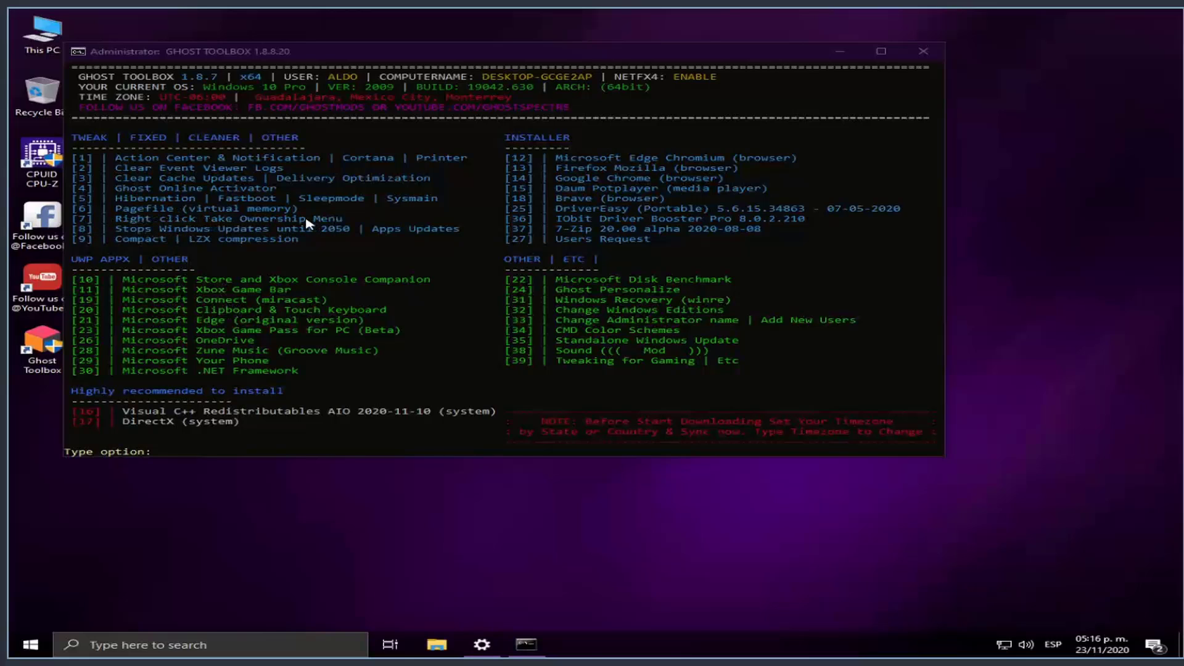
pyautogui.rightClick(312, 527)
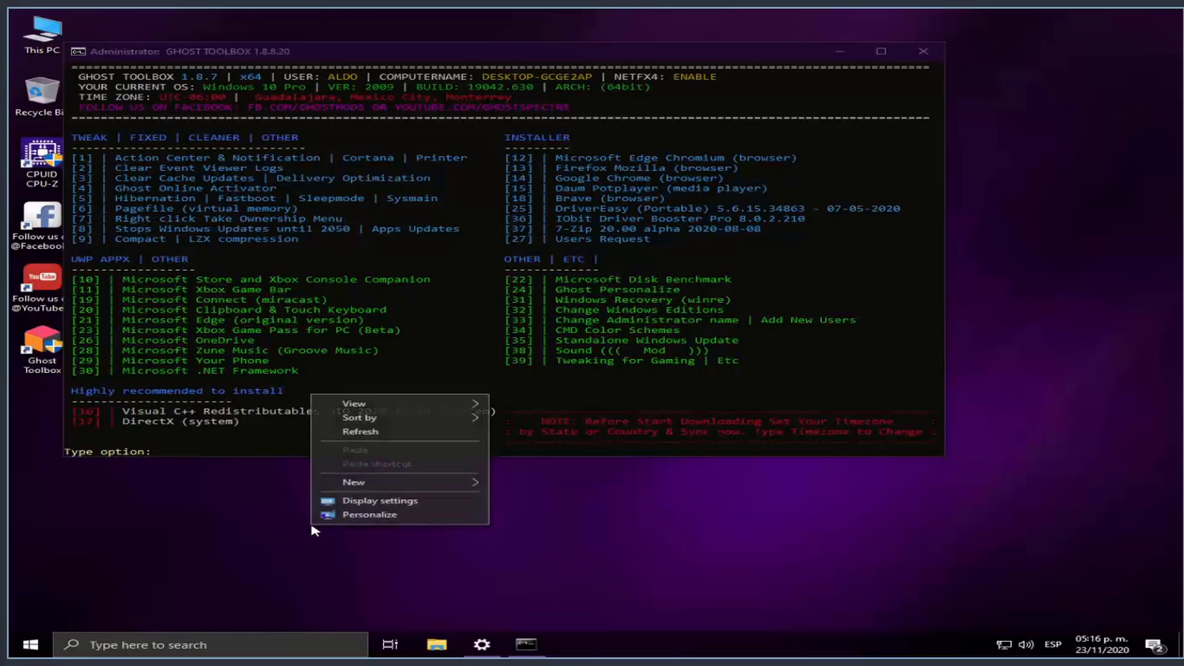
pyautogui.click(292, 553)
pyautogui.click(288, 325)
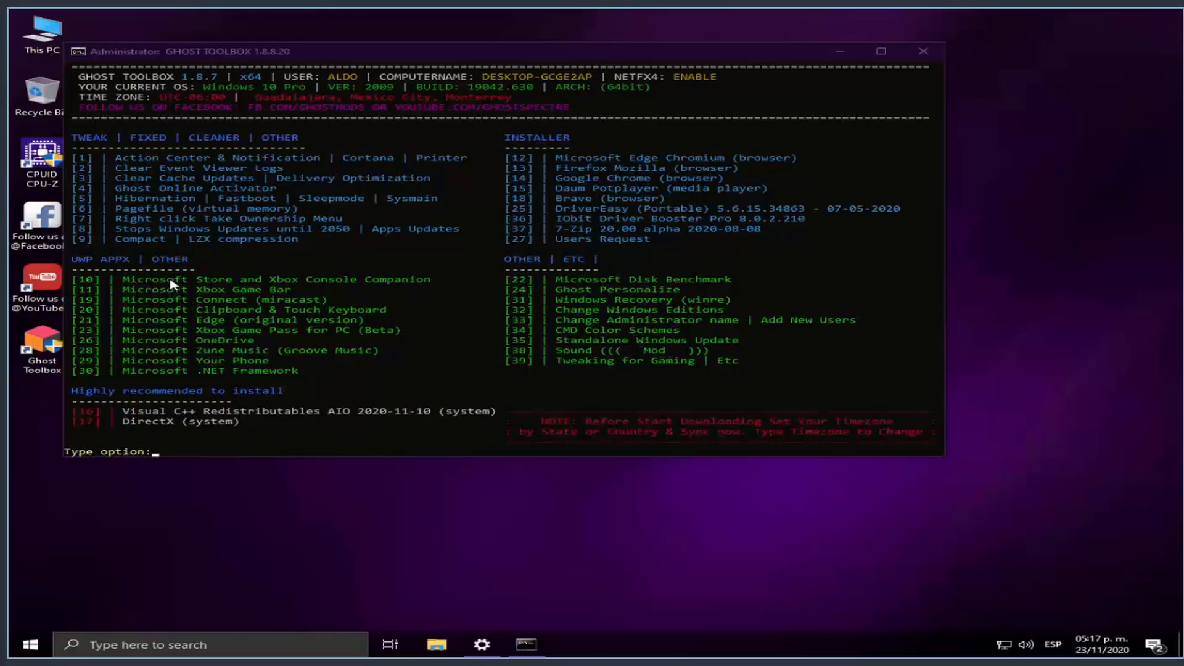
# Return to the Spanish (Mexico) language options in Settings and set spell checking to Tuteo and voseo verb forms.
pyautogui.hotkey('alt', 'Tab')
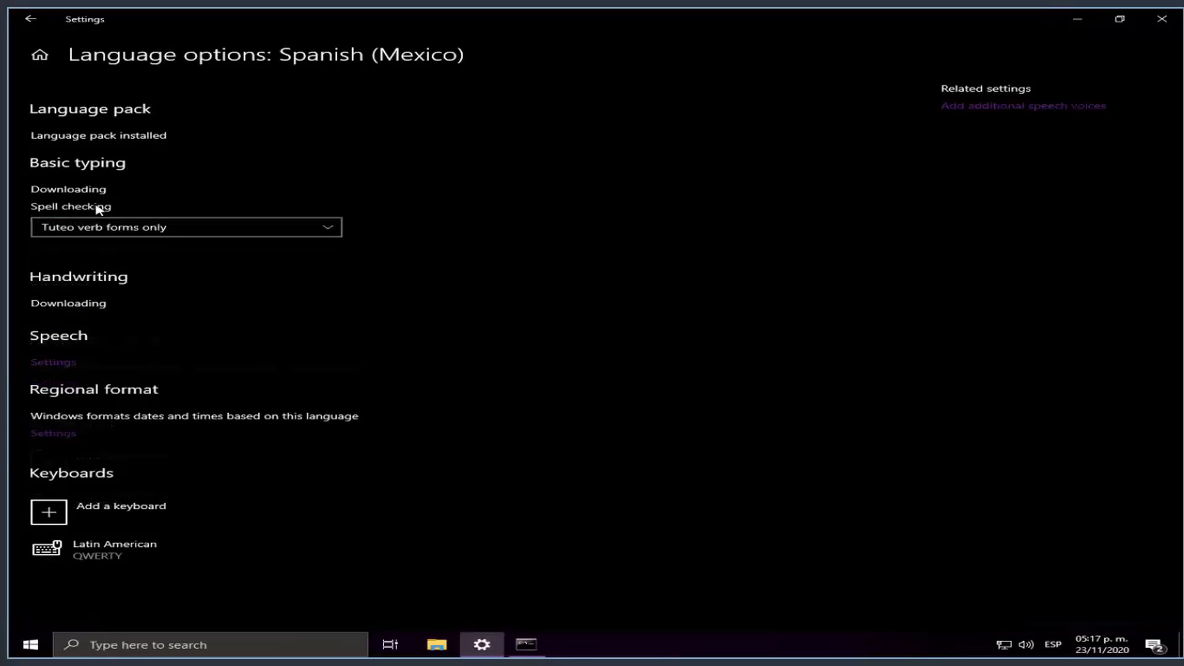
pyautogui.click(105, 228)
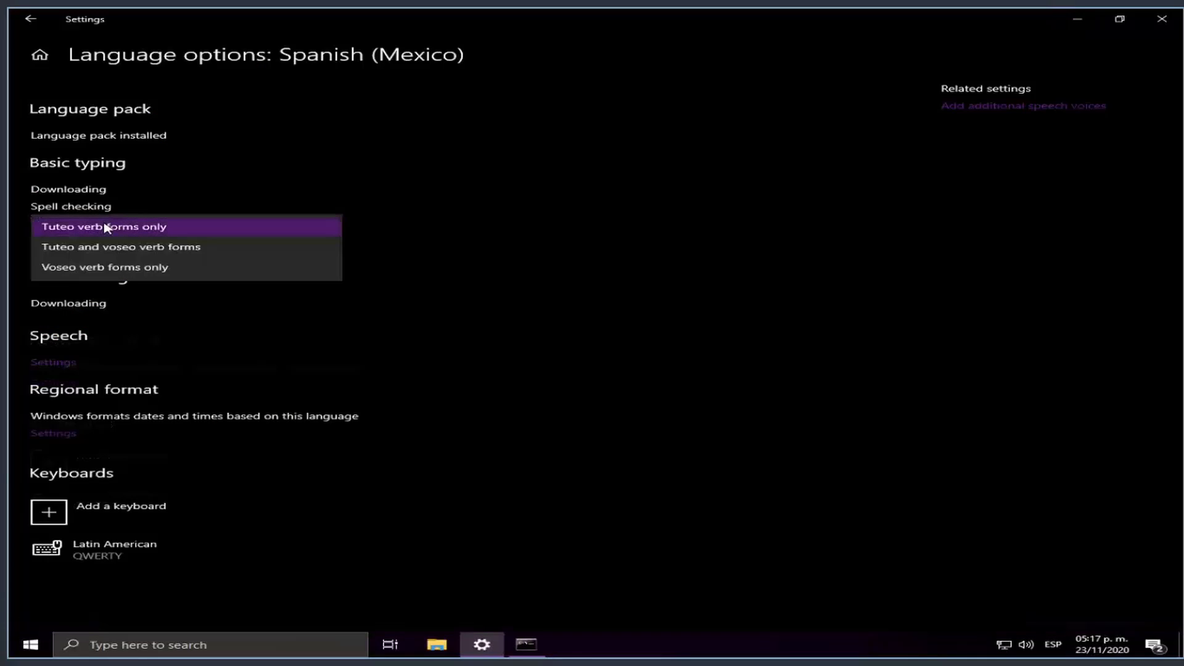
pyautogui.click(139, 248)
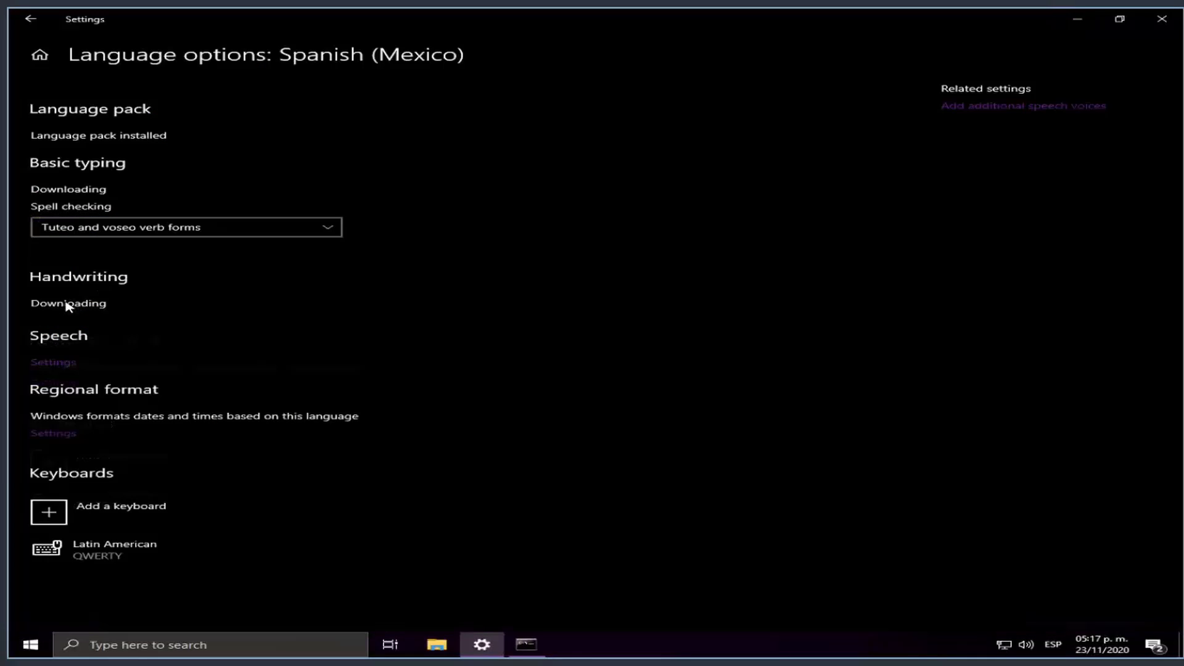
# Open the Speech settings from the Spanish (Mexico) options and choose Microsoft Zira as the voice.
pyautogui.click(68, 362)
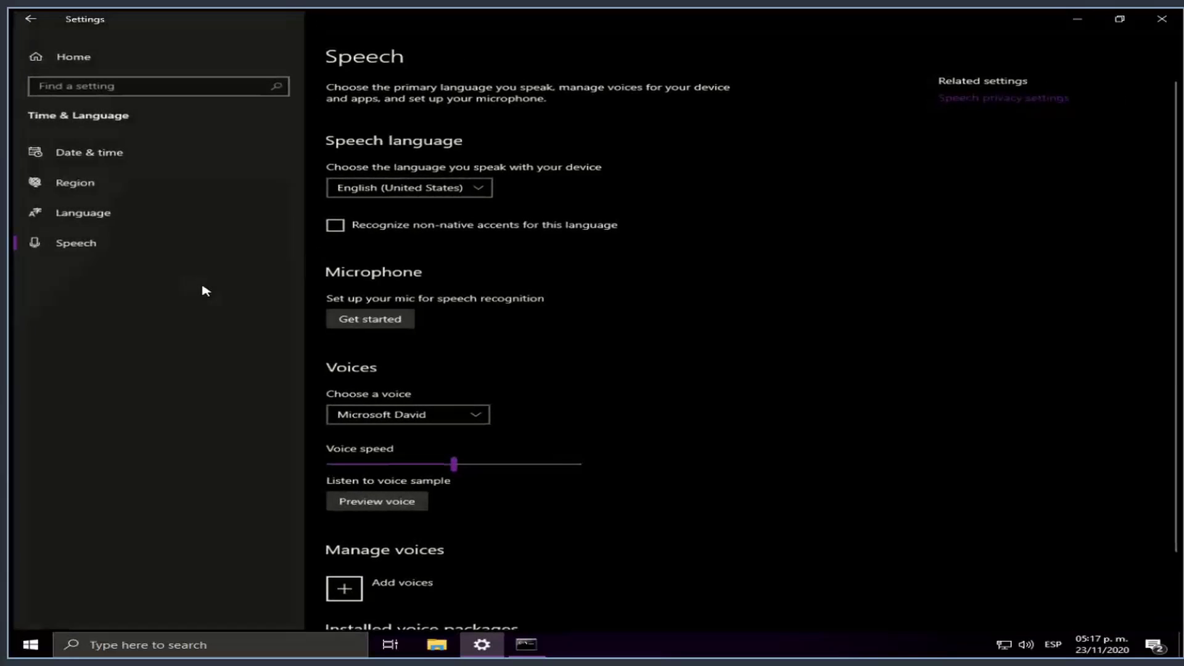
pyautogui.click(476, 193)
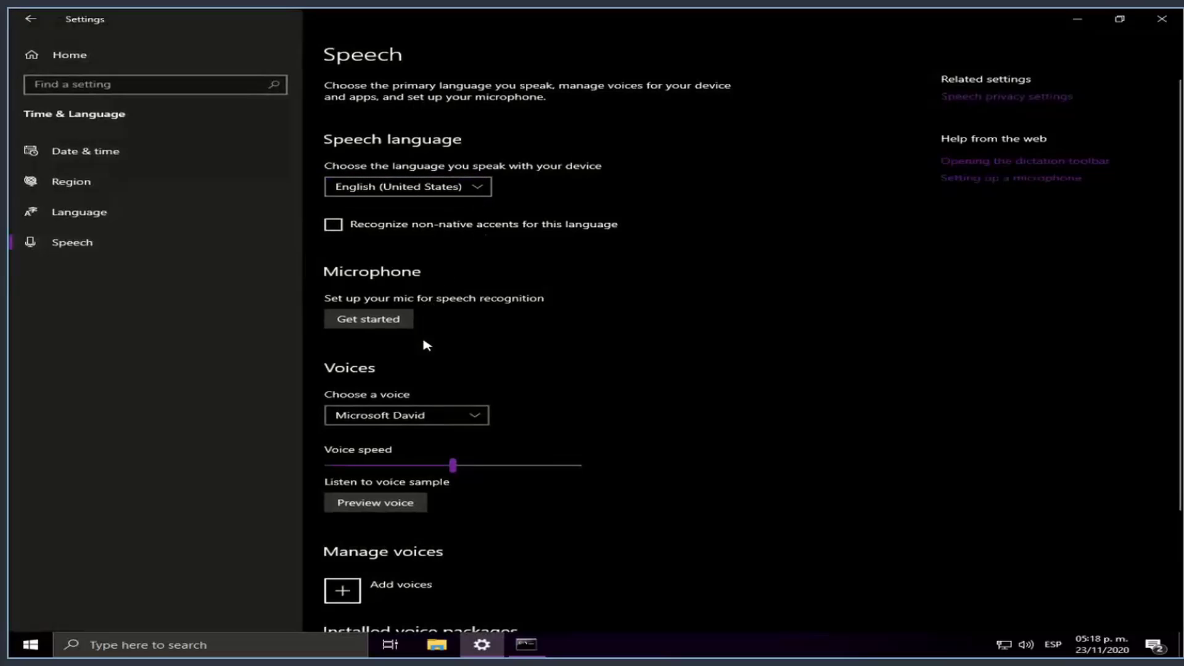
pyautogui.click(452, 413)
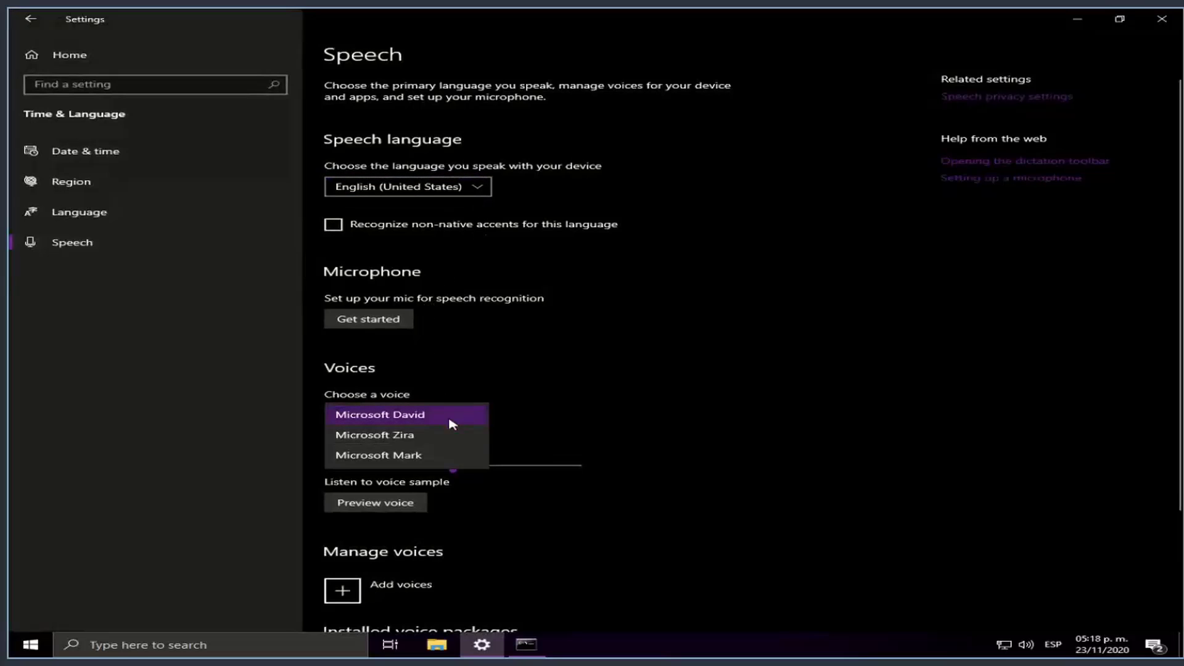
pyautogui.click(449, 441)
# Review the installed Spanish (Mexico) voice package and the list of voice packages available to add, without adding any.
pyautogui.scroll(-3, 614, 392)
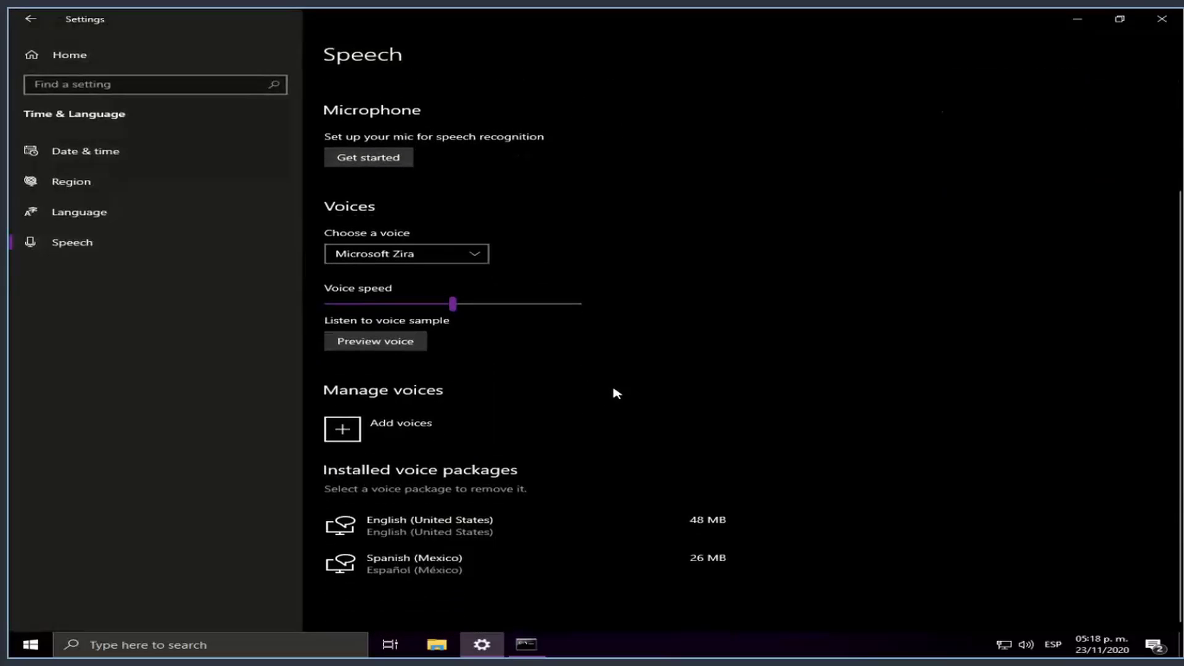
pyautogui.click(464, 574)
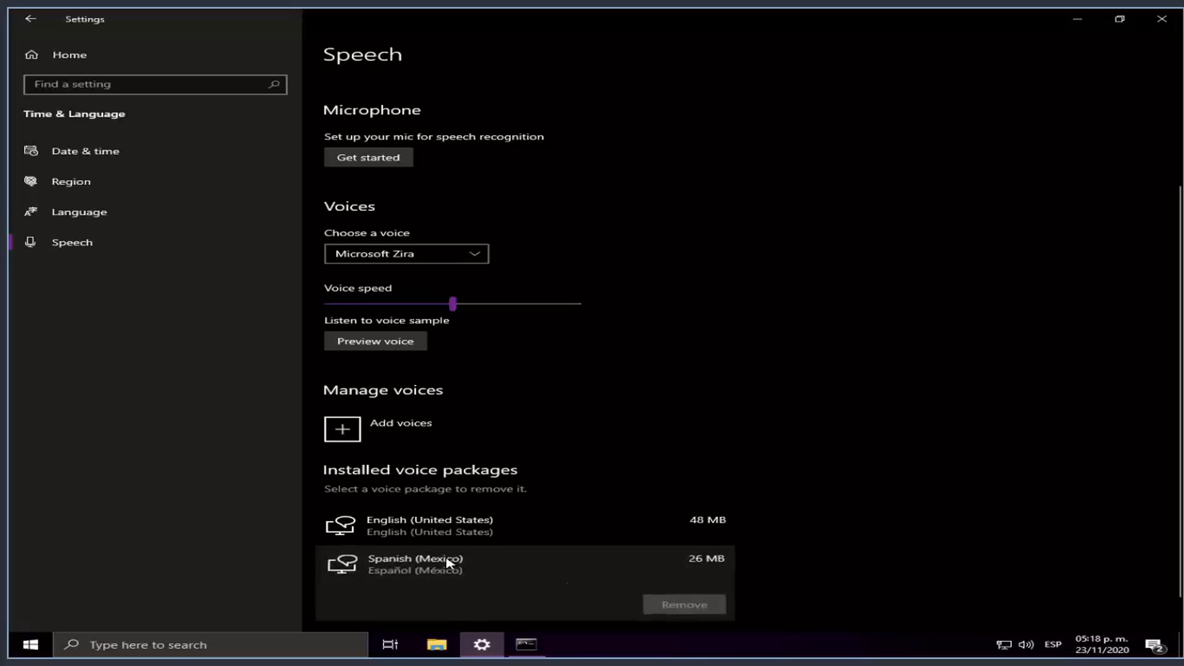
pyautogui.click(414, 426)
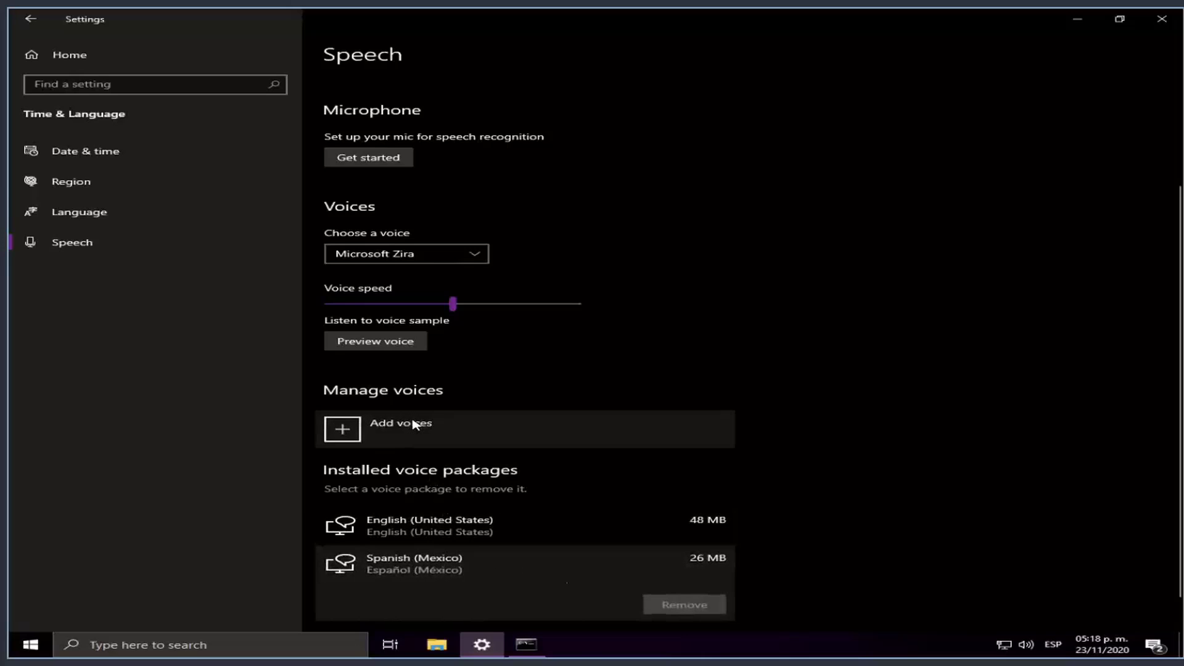
pyautogui.scroll(-10, 526, 354)
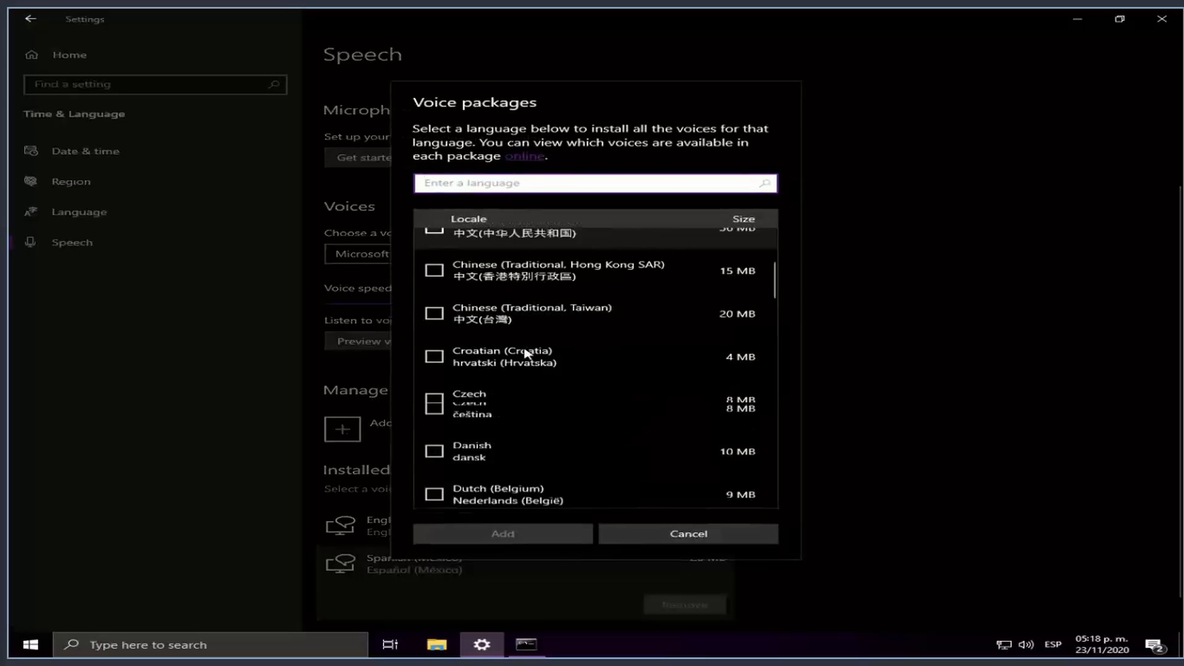
pyautogui.scroll(-12, 525, 353)
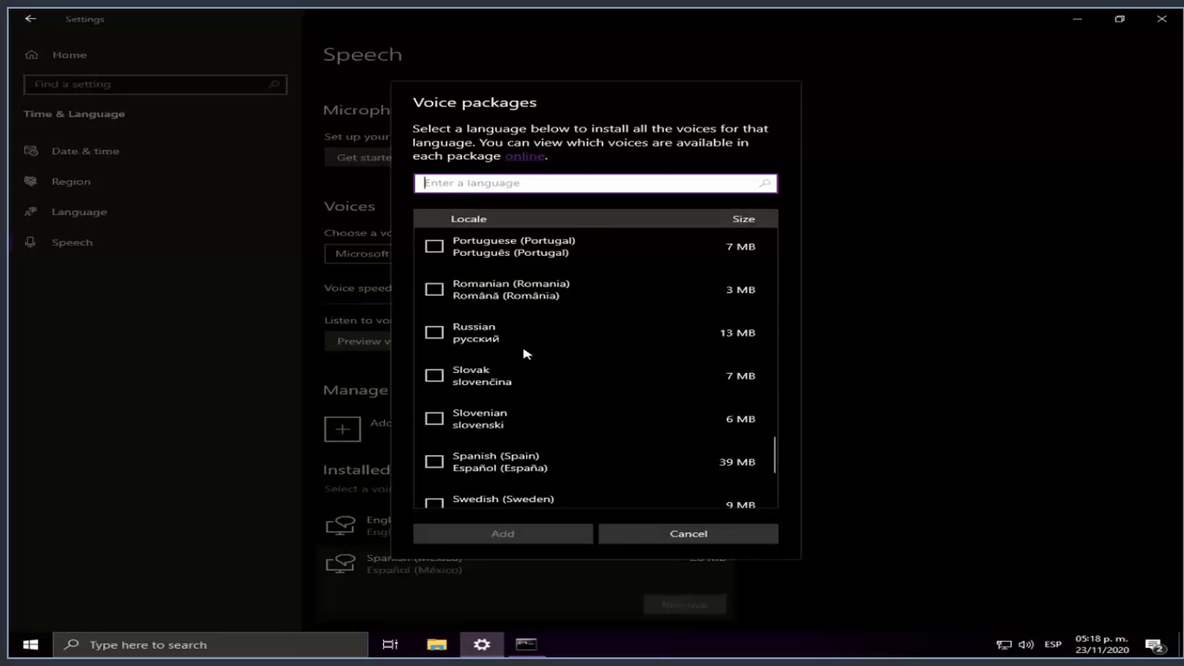
pyautogui.scroll(-3, 555, 470)
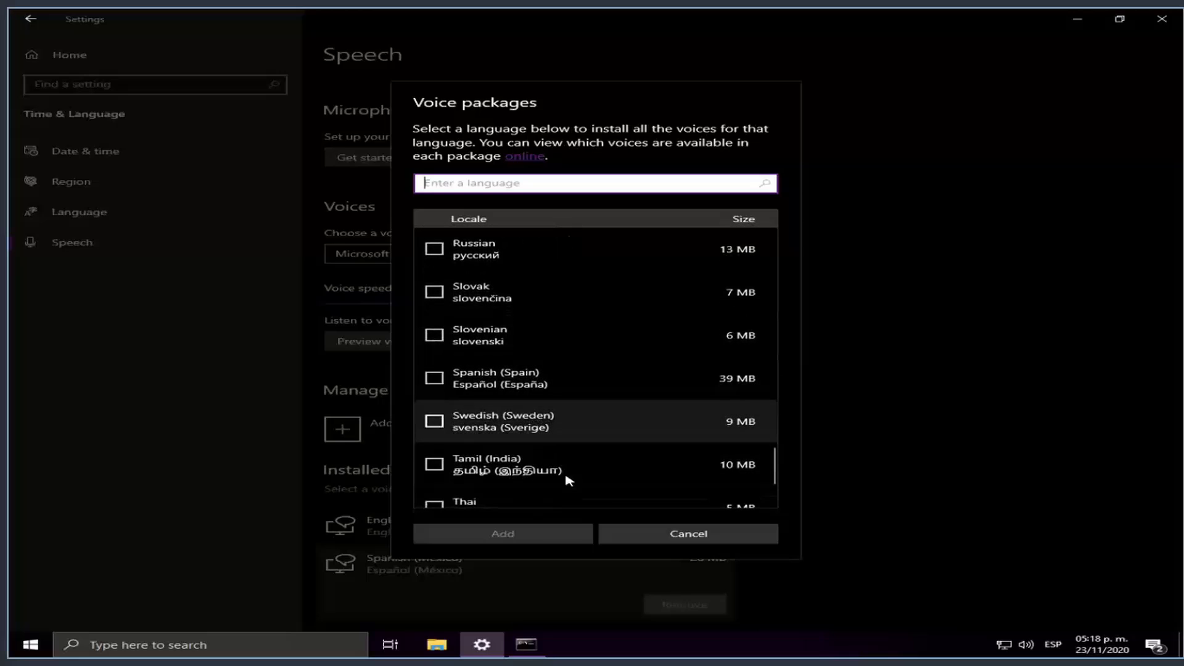
pyautogui.click(665, 532)
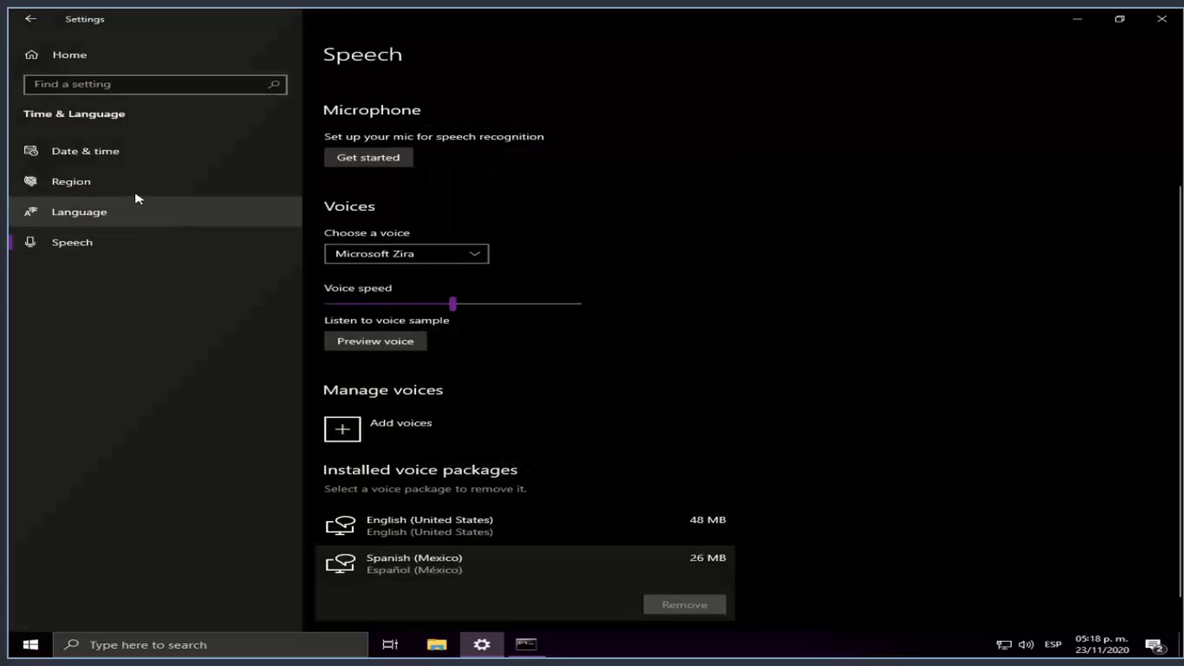
# Review the Date & time and Region settings, and set the Windows display language to Español (México).
pyautogui.click(106, 161)
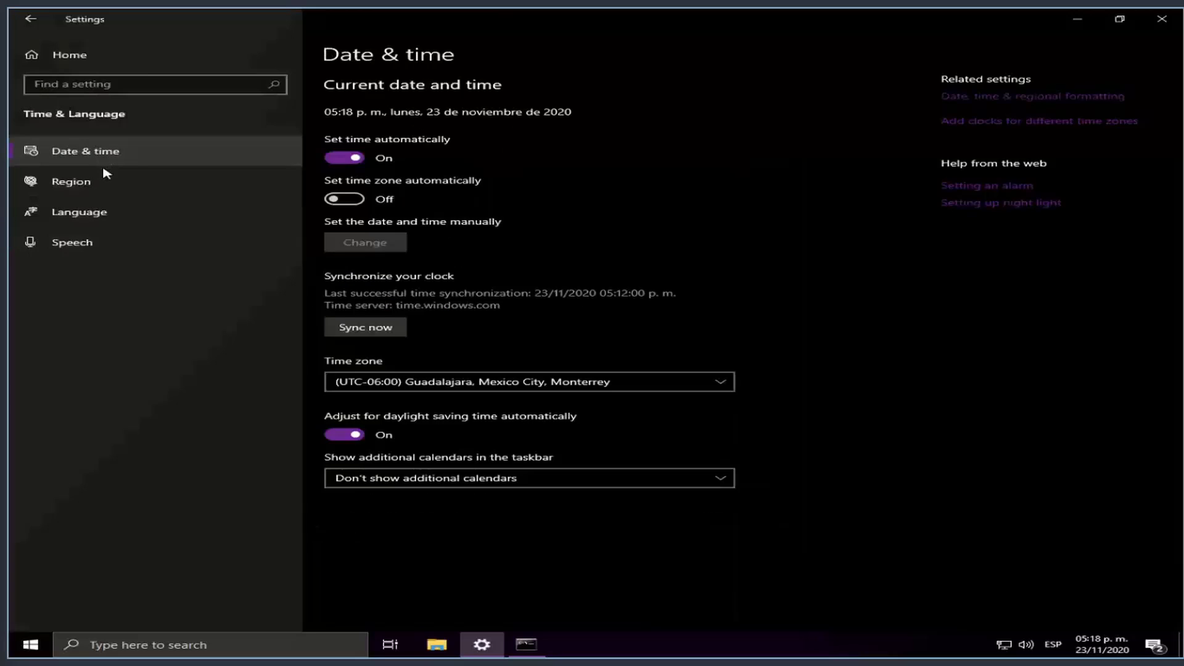
pyautogui.click(105, 179)
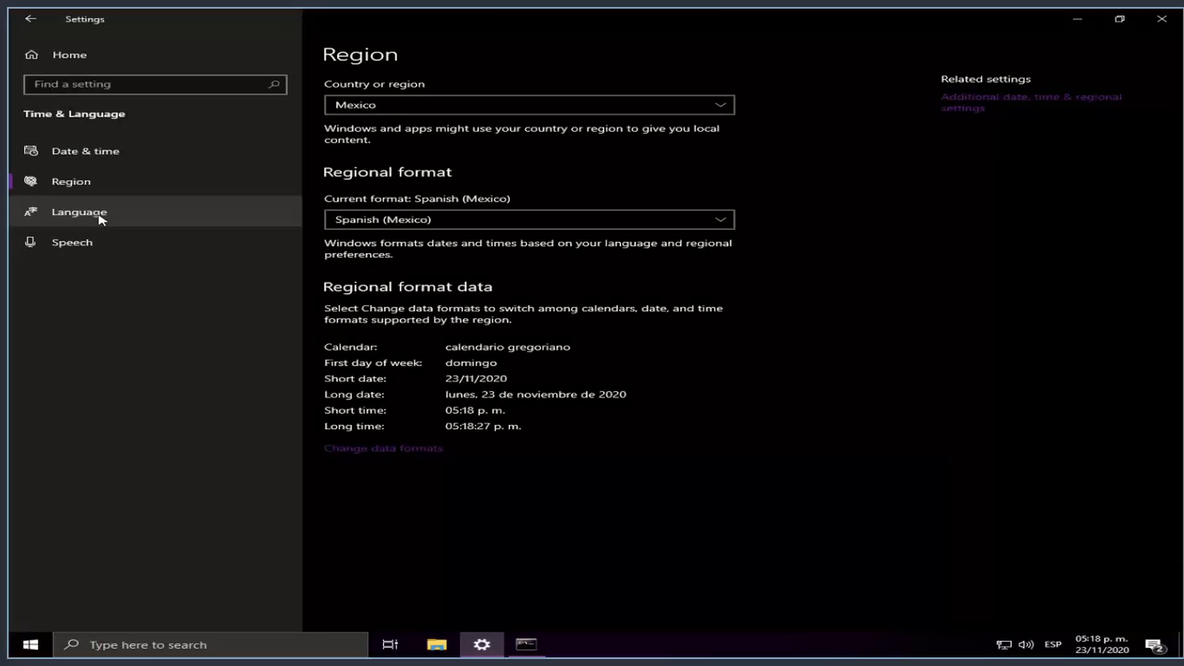
pyautogui.click(101, 216)
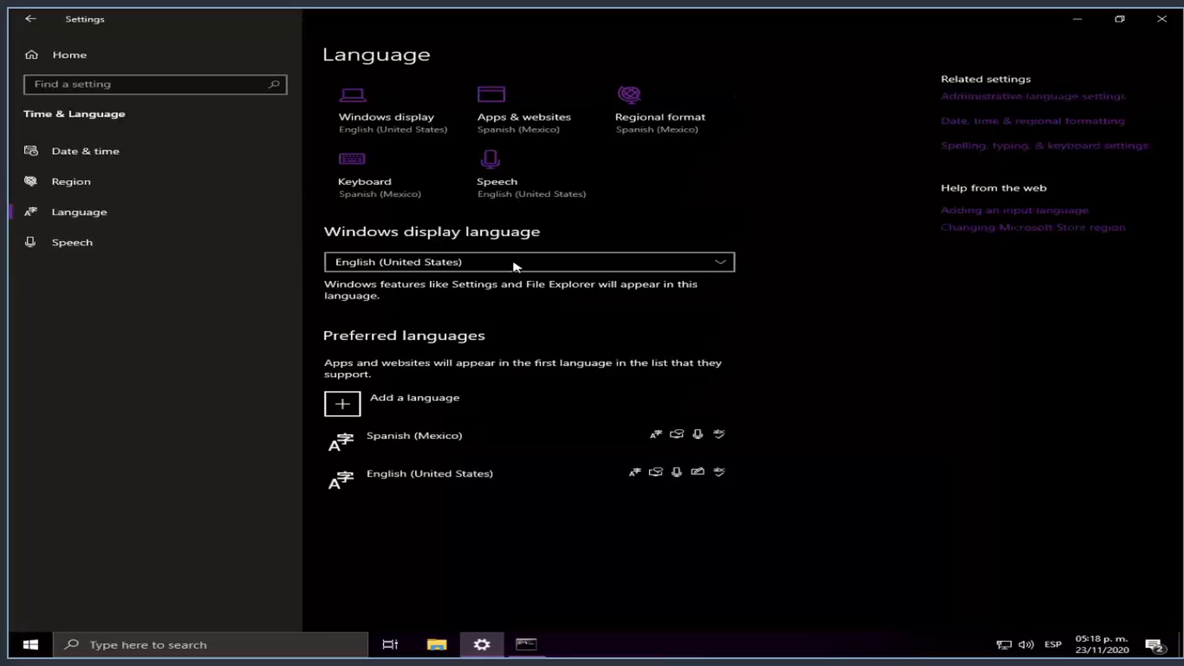
pyautogui.click(515, 264)
pyautogui.click(505, 289)
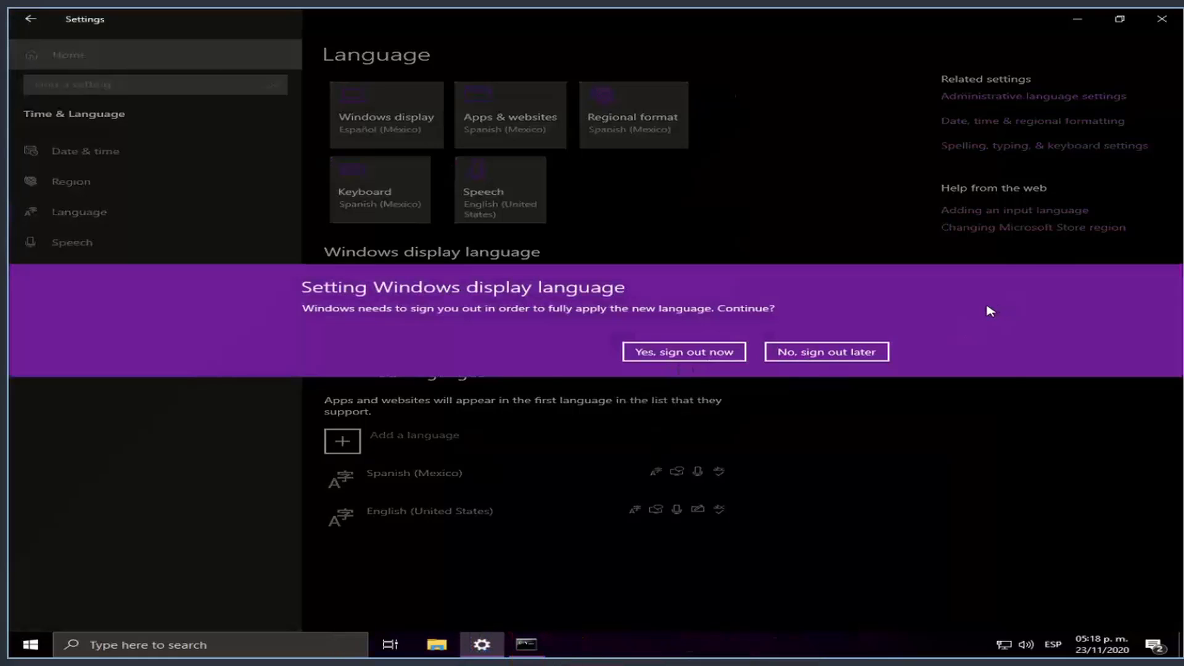
# Close Ghost Toolbox, sign out to apply the new display language, and sign back in to the account.
pyautogui.hotkey('alt', 'Tab')
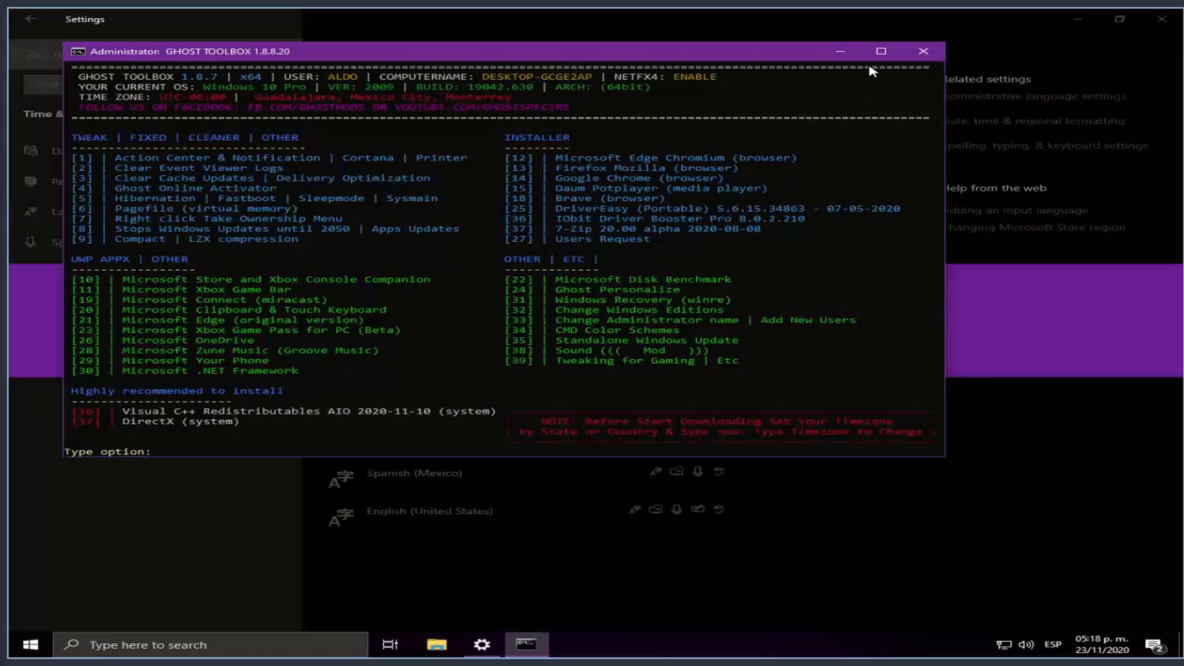
pyautogui.click(914, 50)
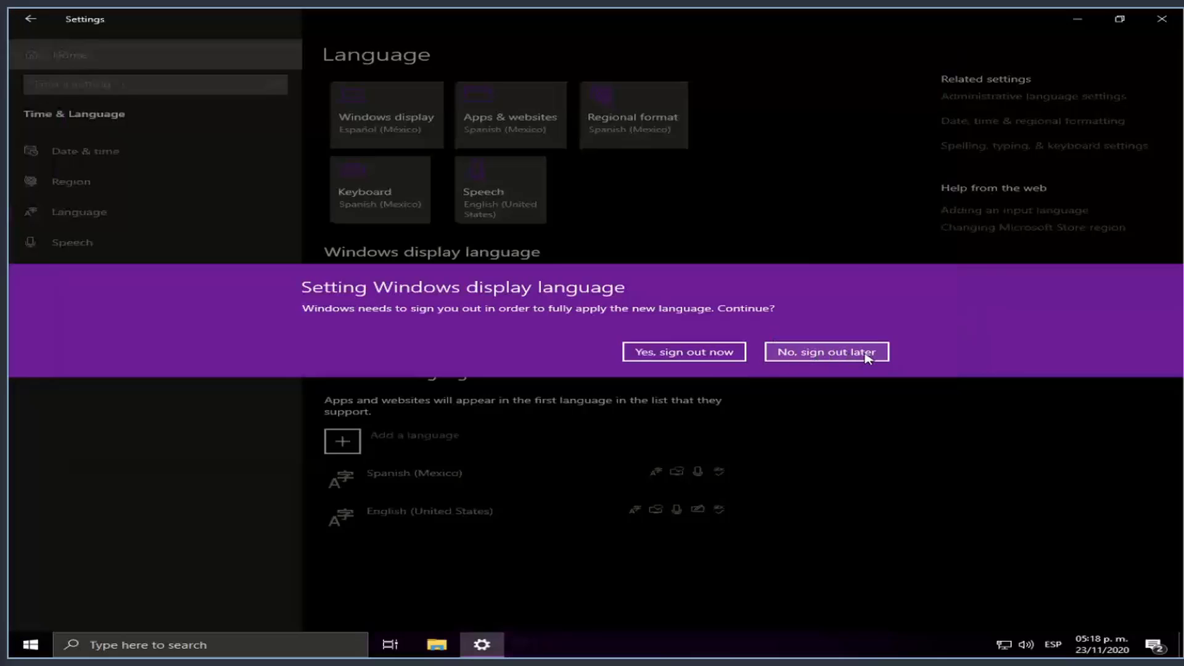
pyautogui.click(700, 357)
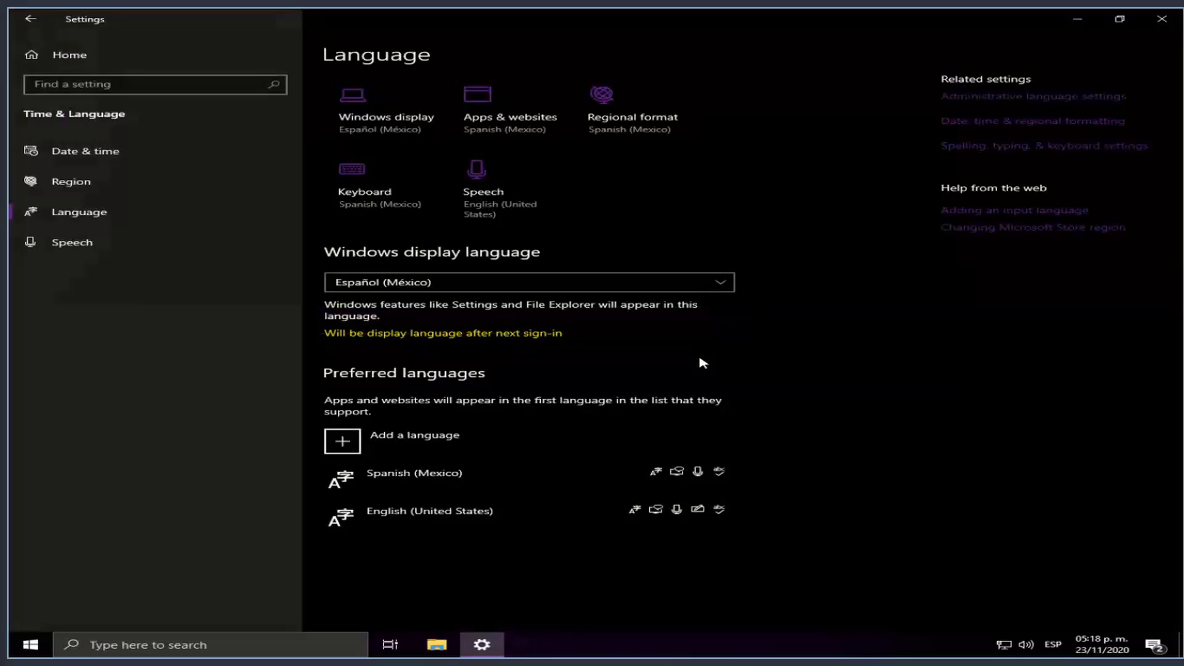
pyautogui.press('space')
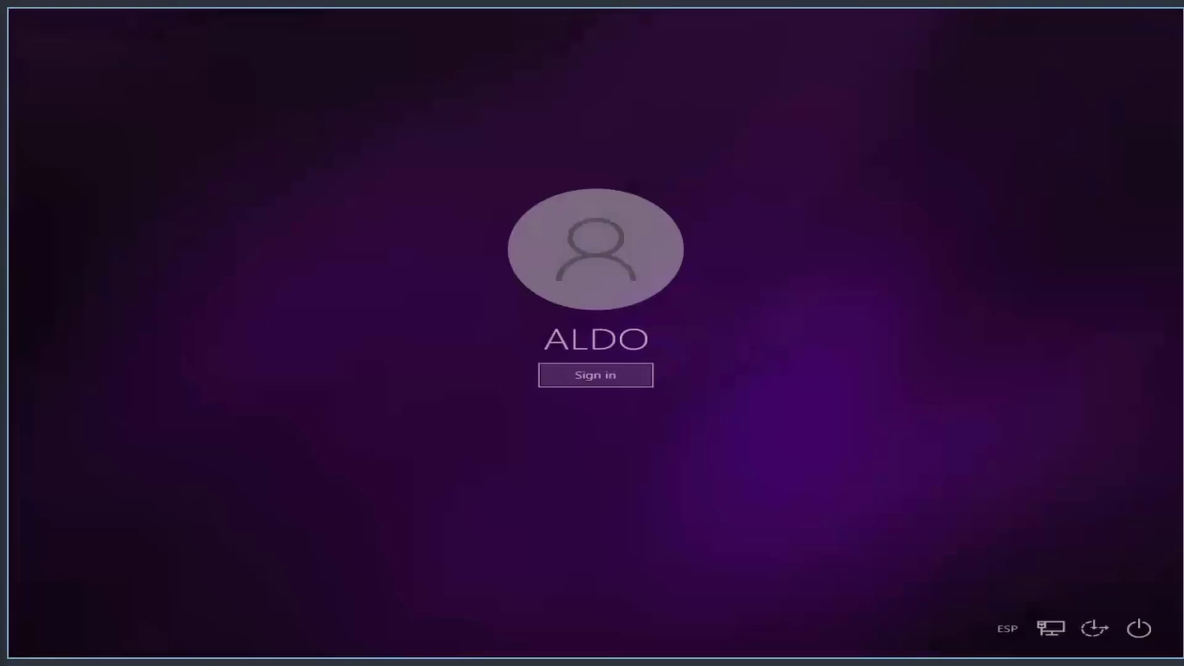
pyautogui.press('Return')
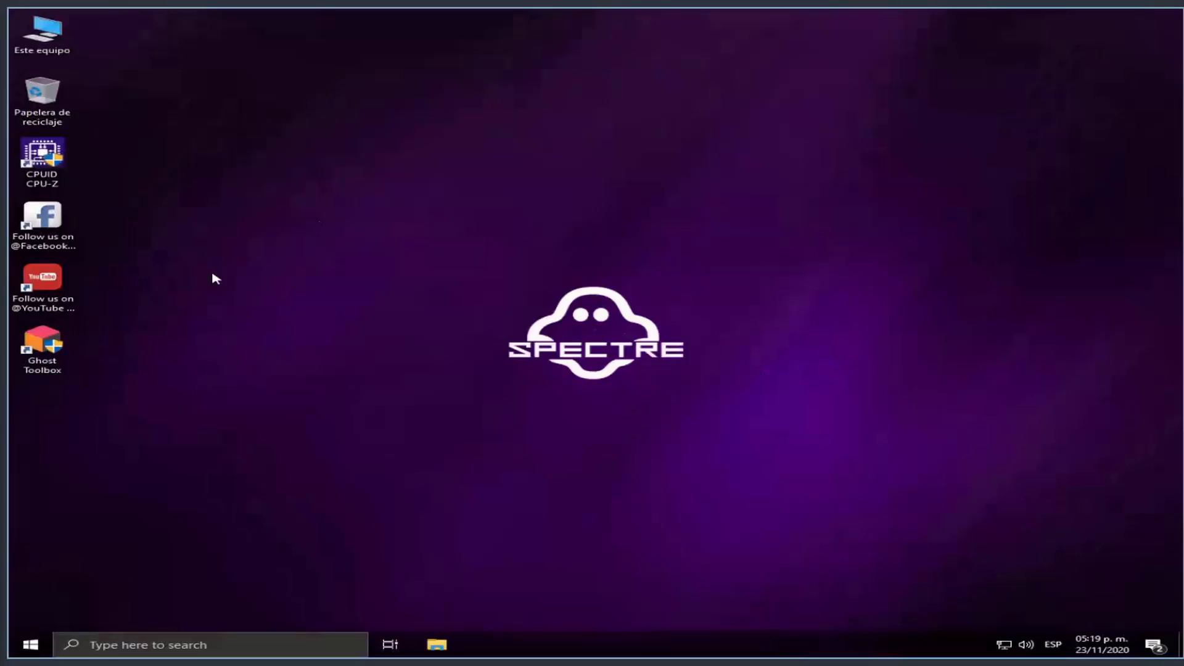
# Look through Este equipo and Descargas in File Explorer, close it, and check the available keyboard input languages.
pyautogui.click(443, 642)
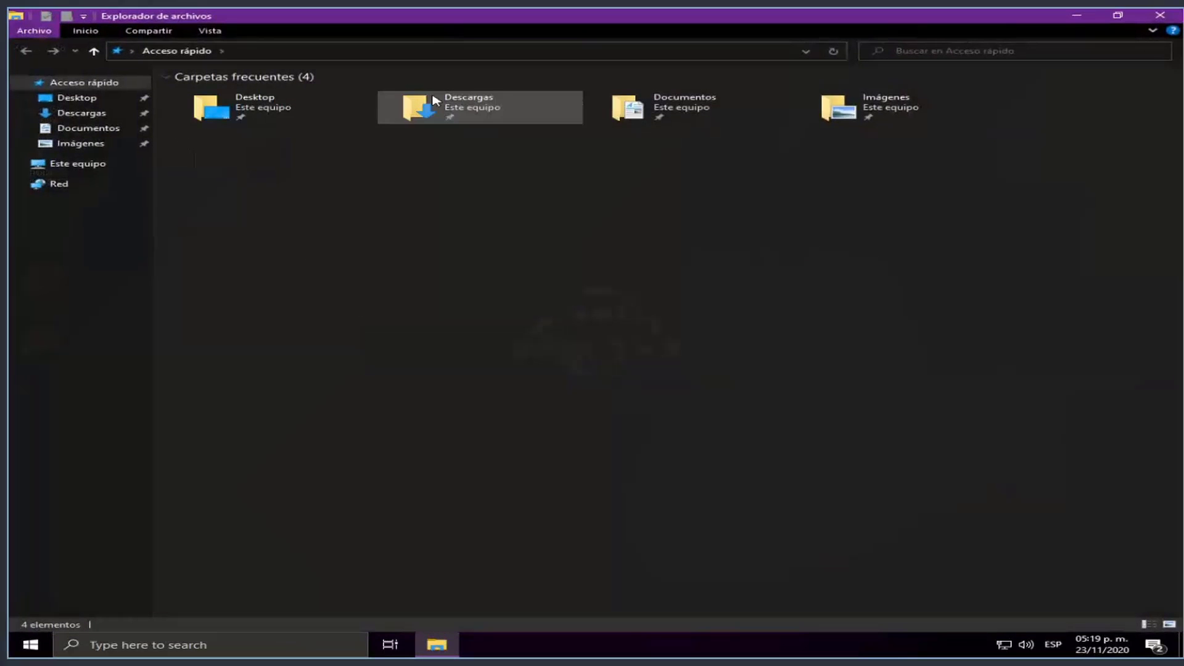
pyautogui.click(111, 165)
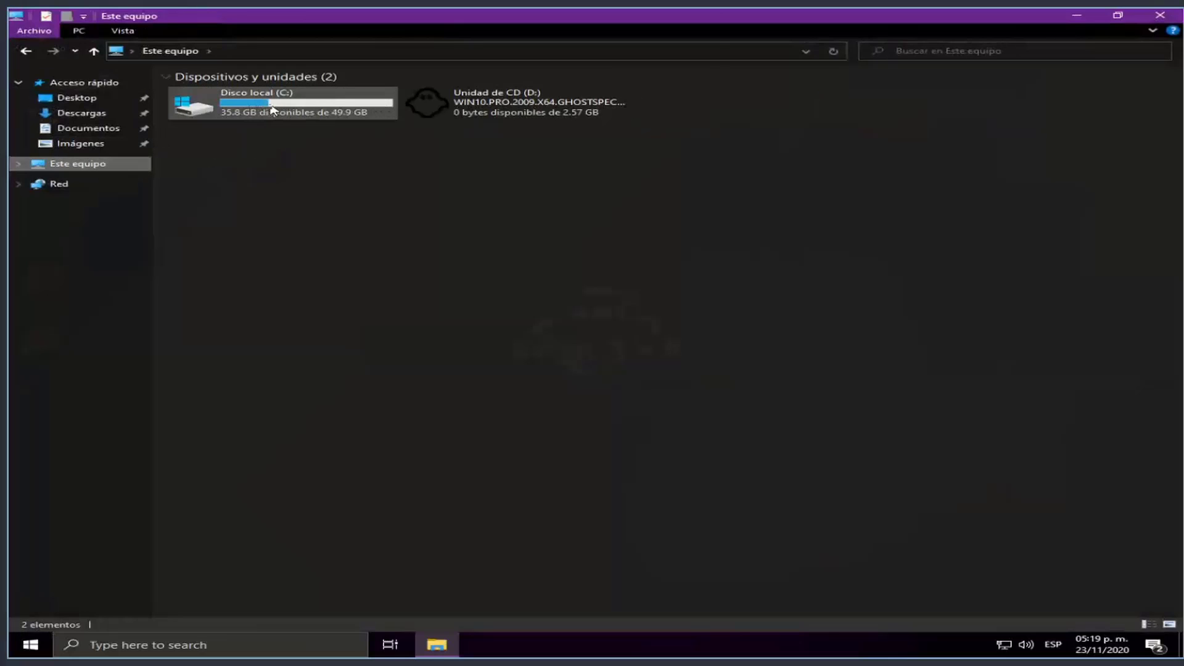
pyautogui.click(82, 113)
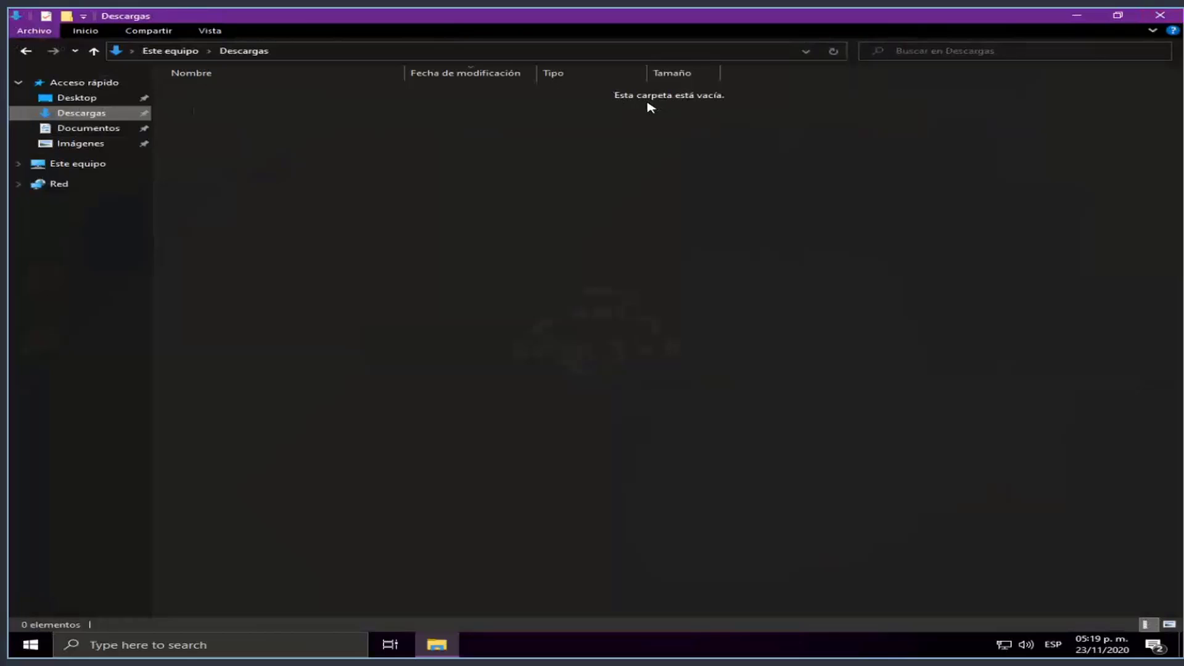
pyautogui.click(1157, 17)
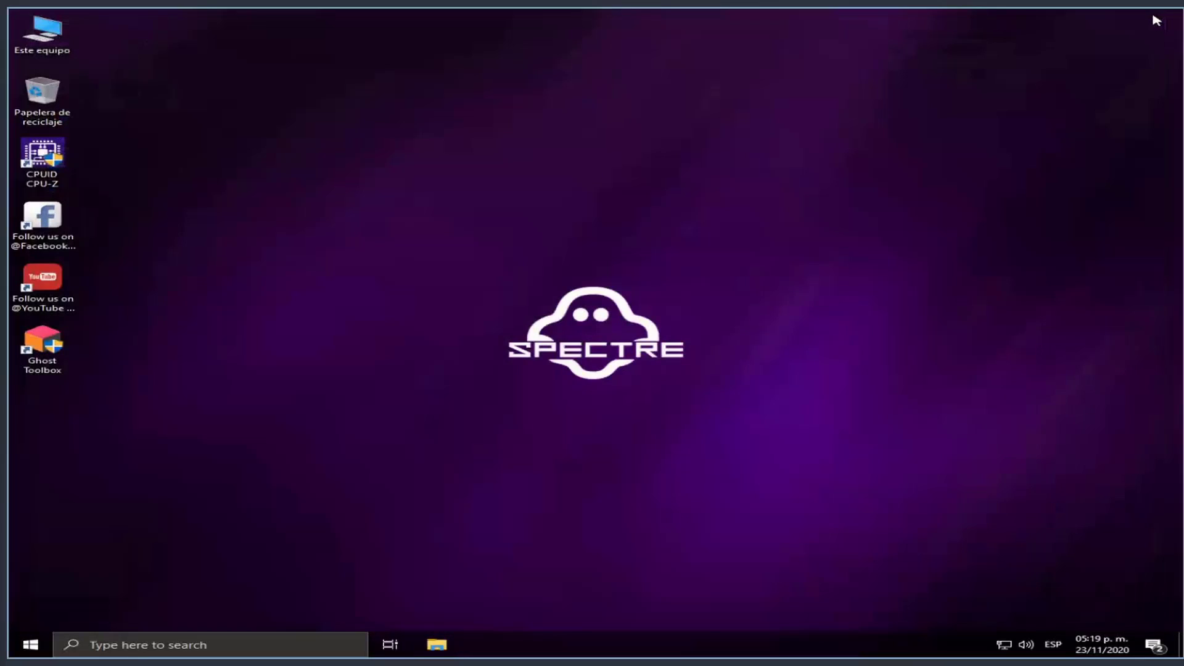
pyautogui.click(1057, 643)
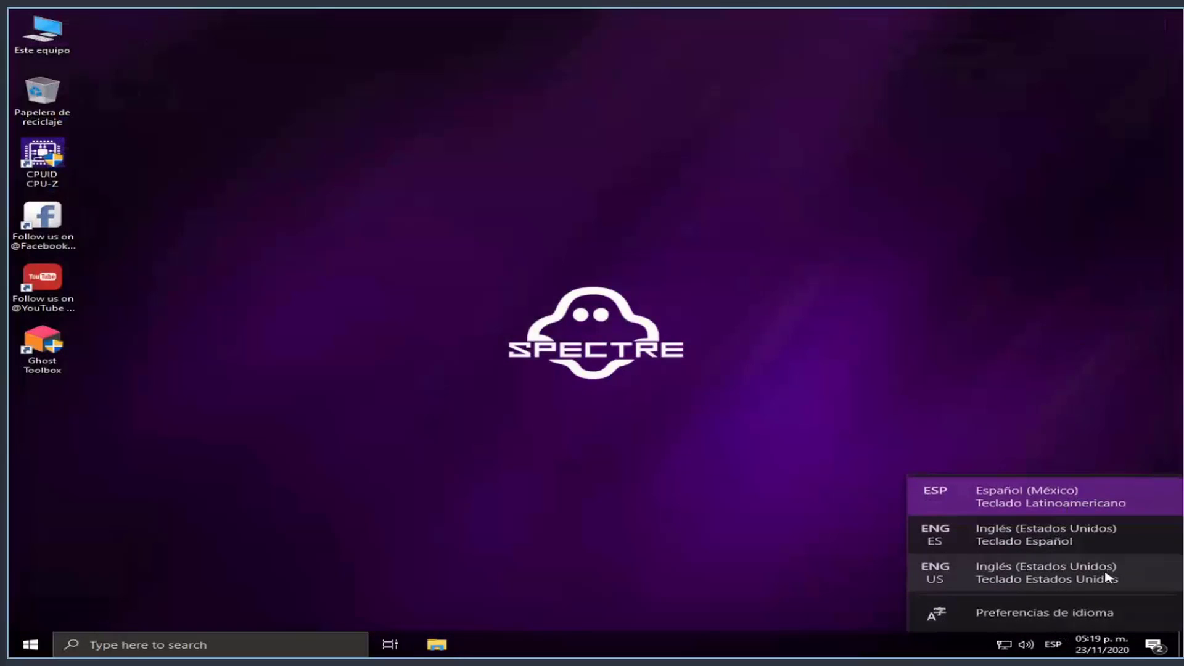
pyautogui.click(496, 478)
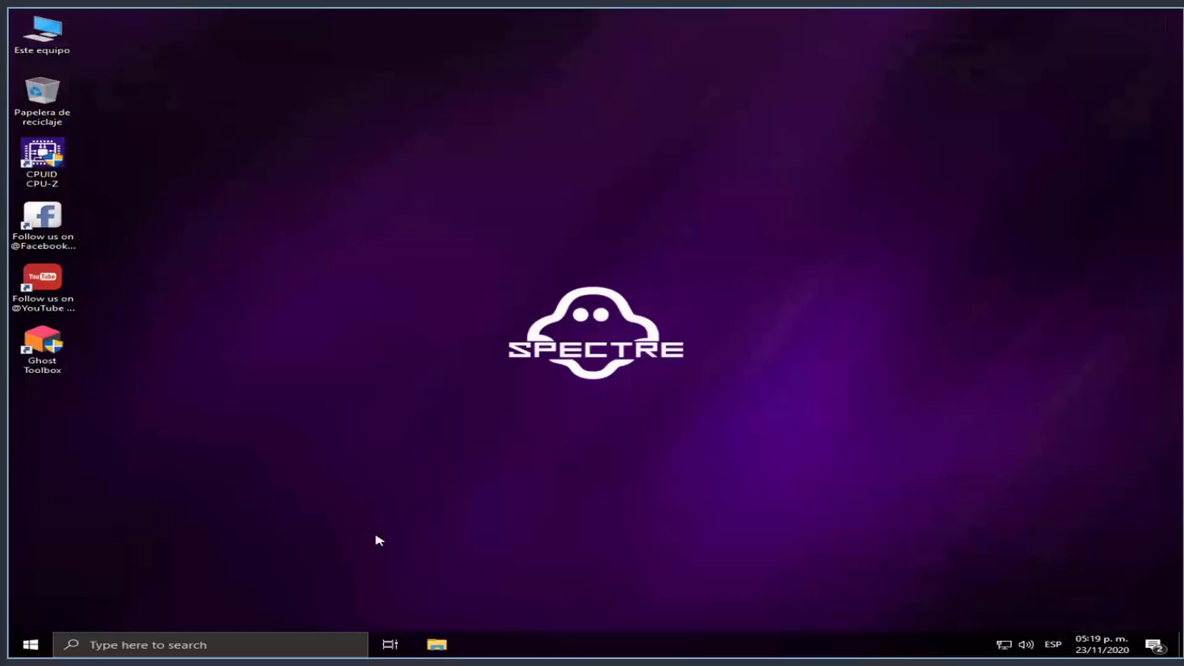
# Launch Ghost Toolbox from the desktop, and download and install Microsoft Store and Xbox Console Companion using options 10 and 1.
pyautogui.doubleClick(43, 348)
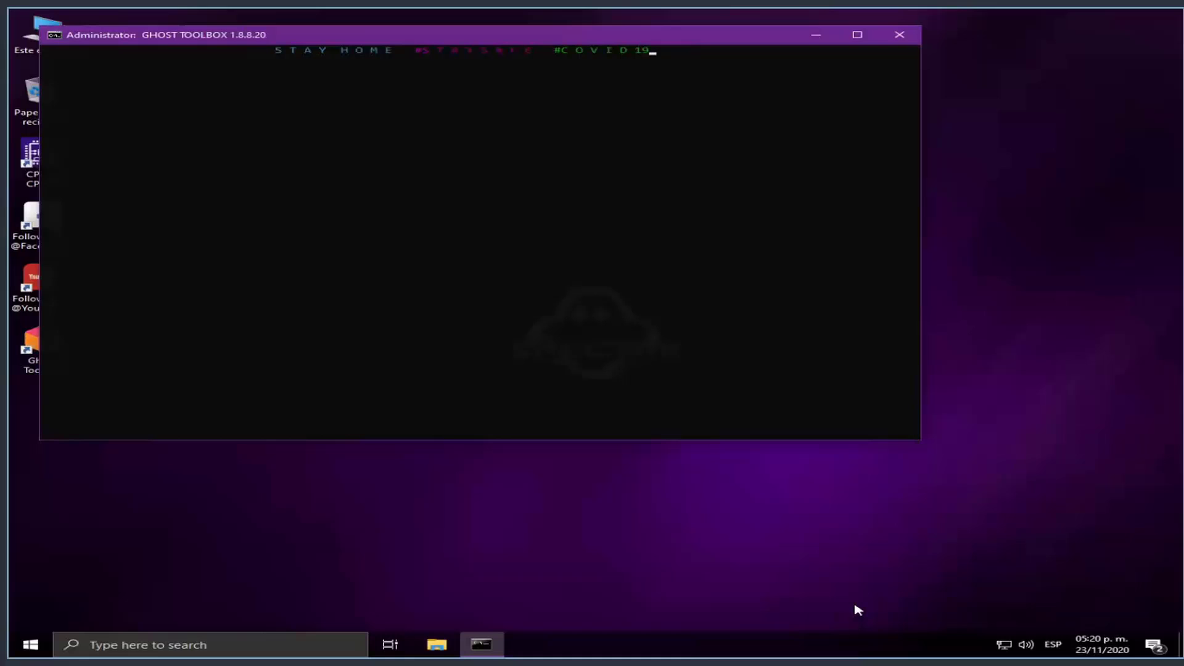
pyautogui.write('1')
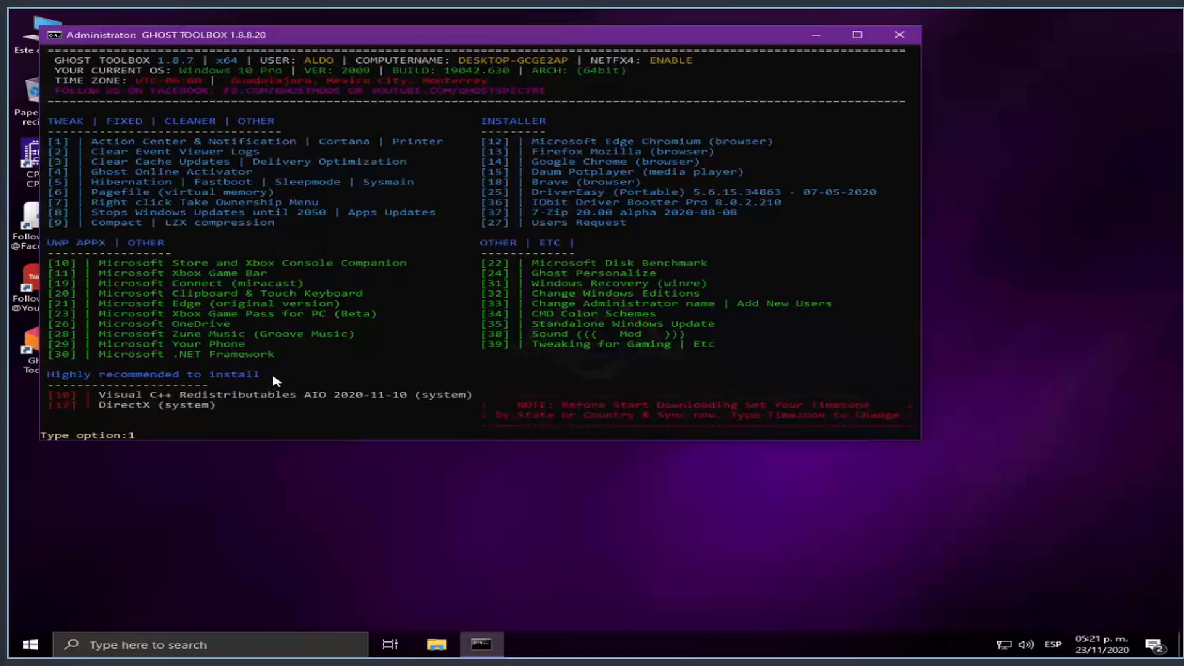
pyautogui.write('0')
pyautogui.press('Return')
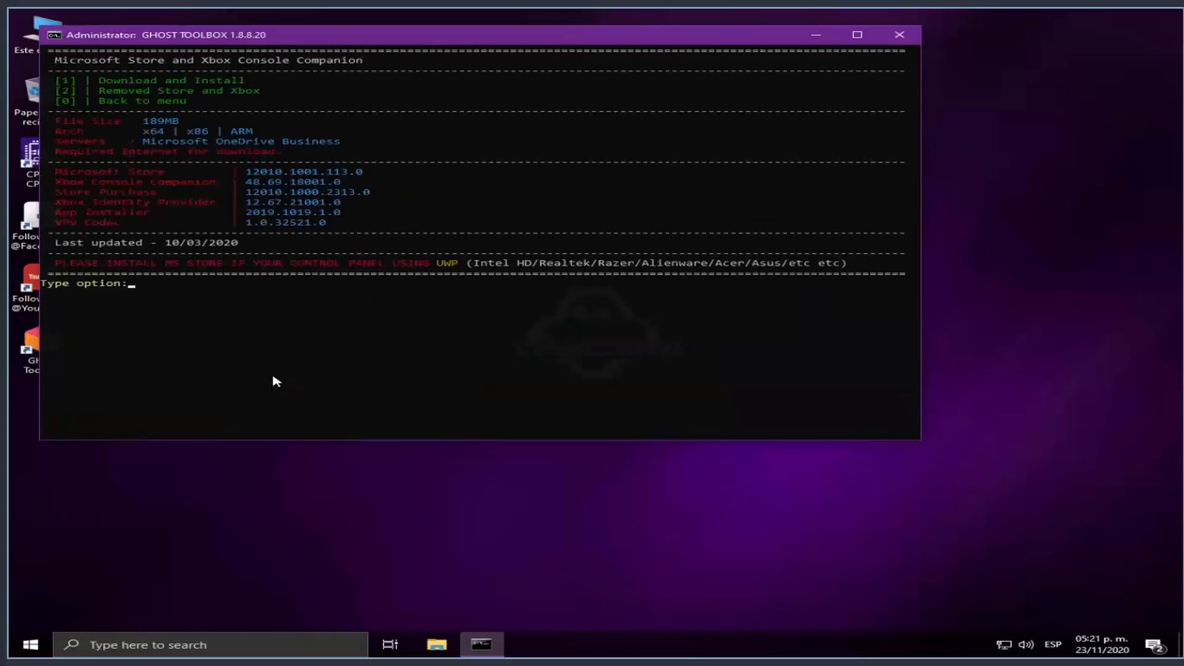
pyautogui.write('1')
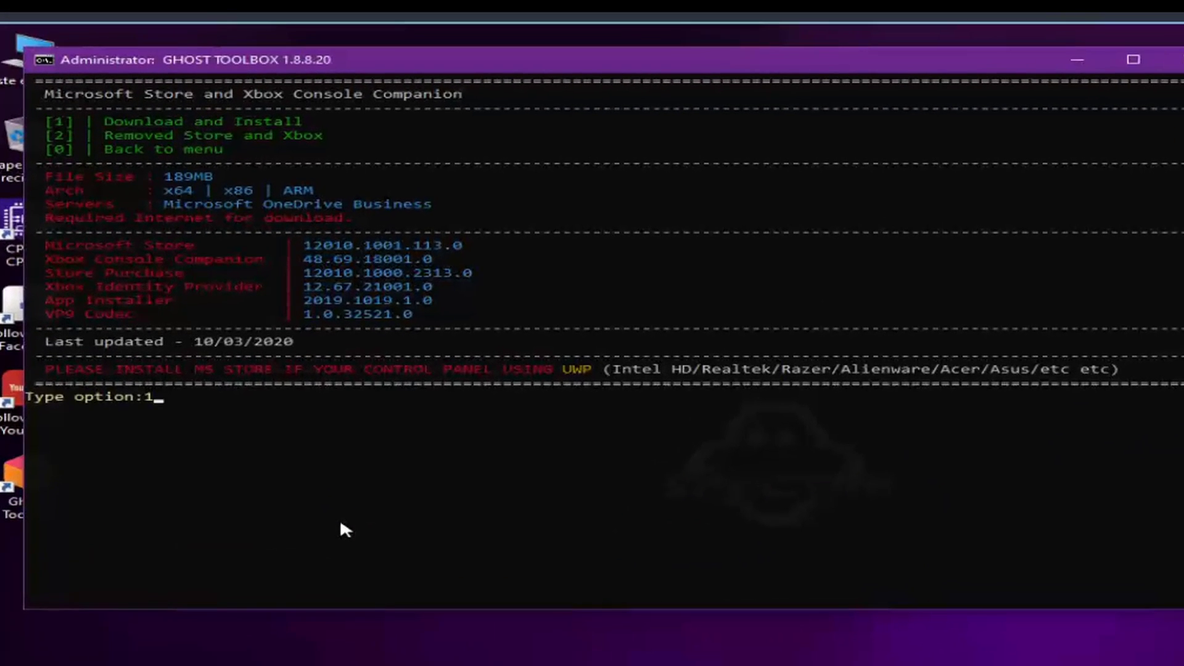
pyautogui.press('Return')
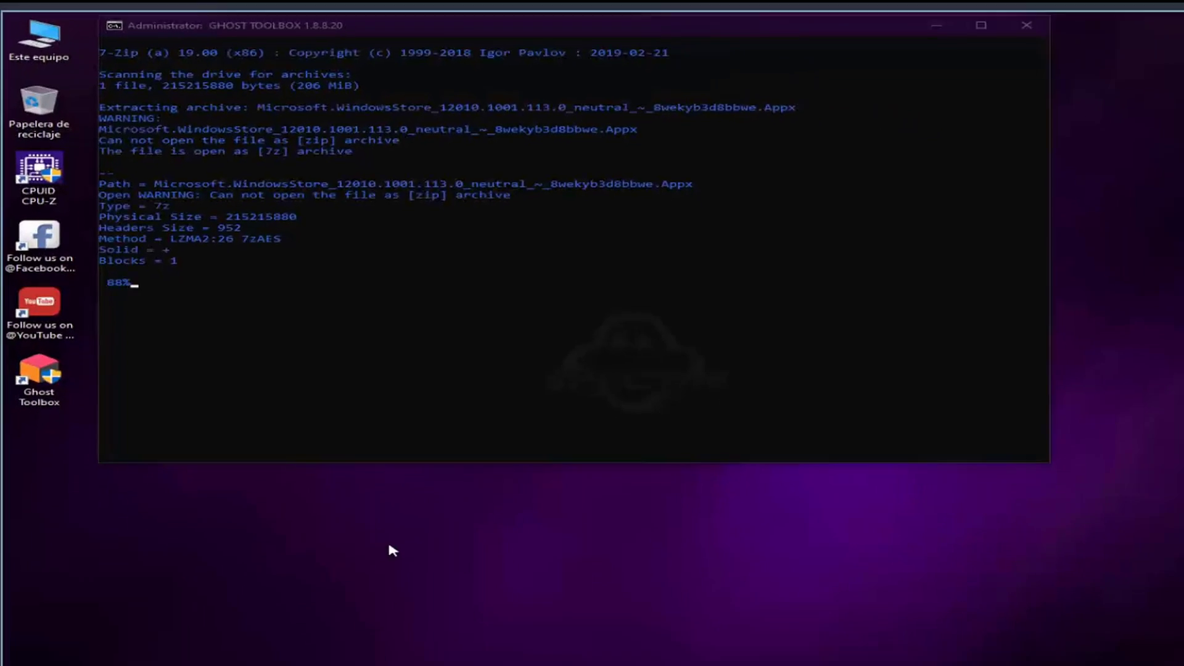
# Open Configuración, view the Activación page for the Windows edition and activation status, and close the window.
pyautogui.press('super')
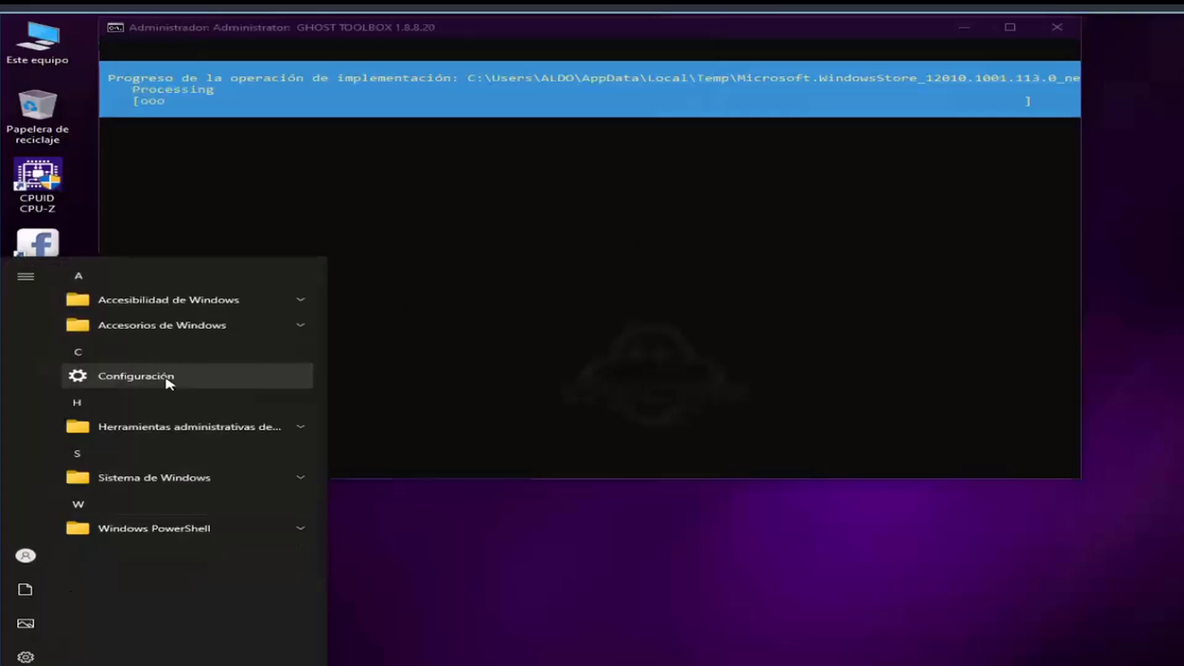
pyautogui.click(168, 383)
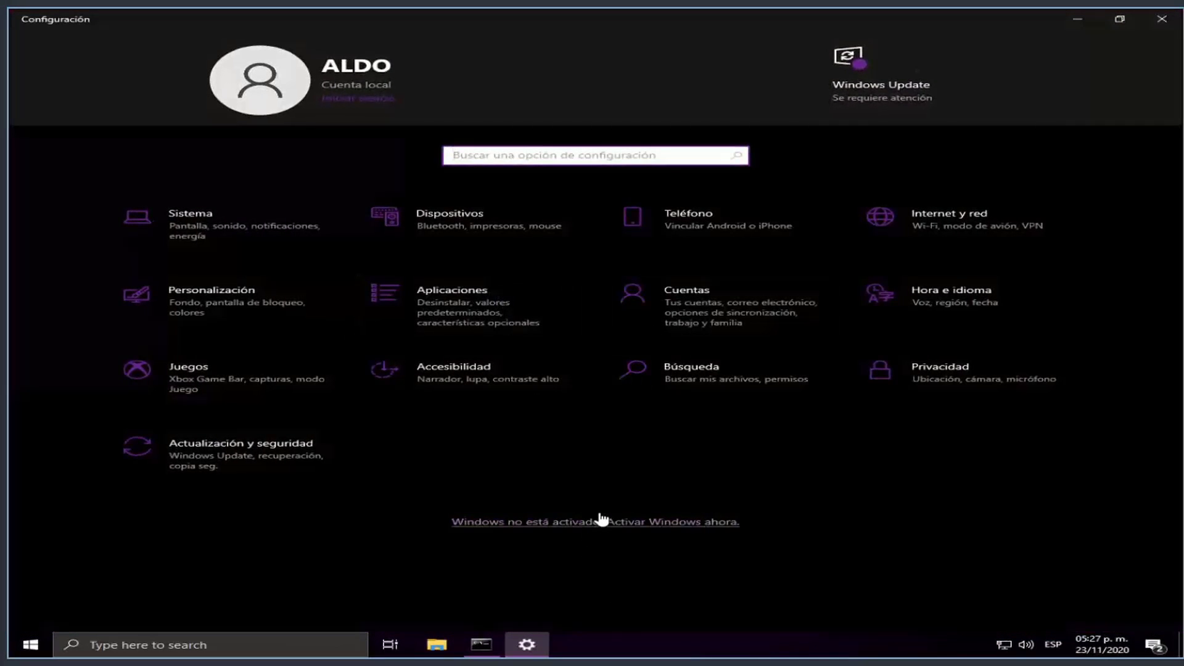
pyautogui.click(647, 526)
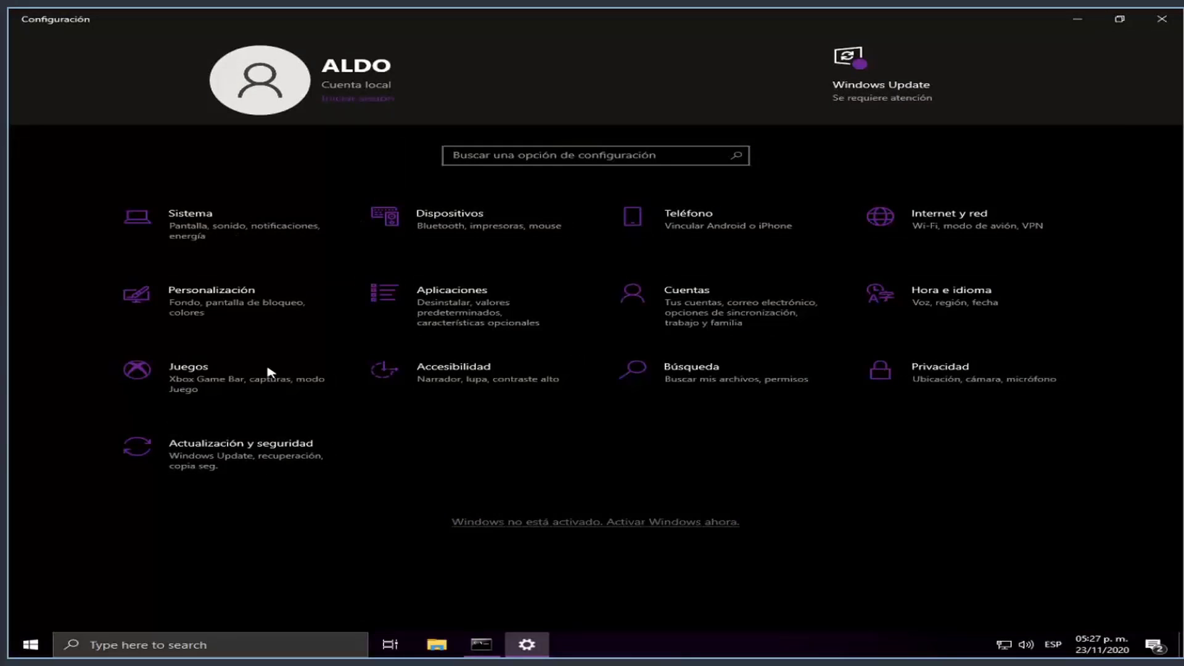
pyautogui.click(646, 525)
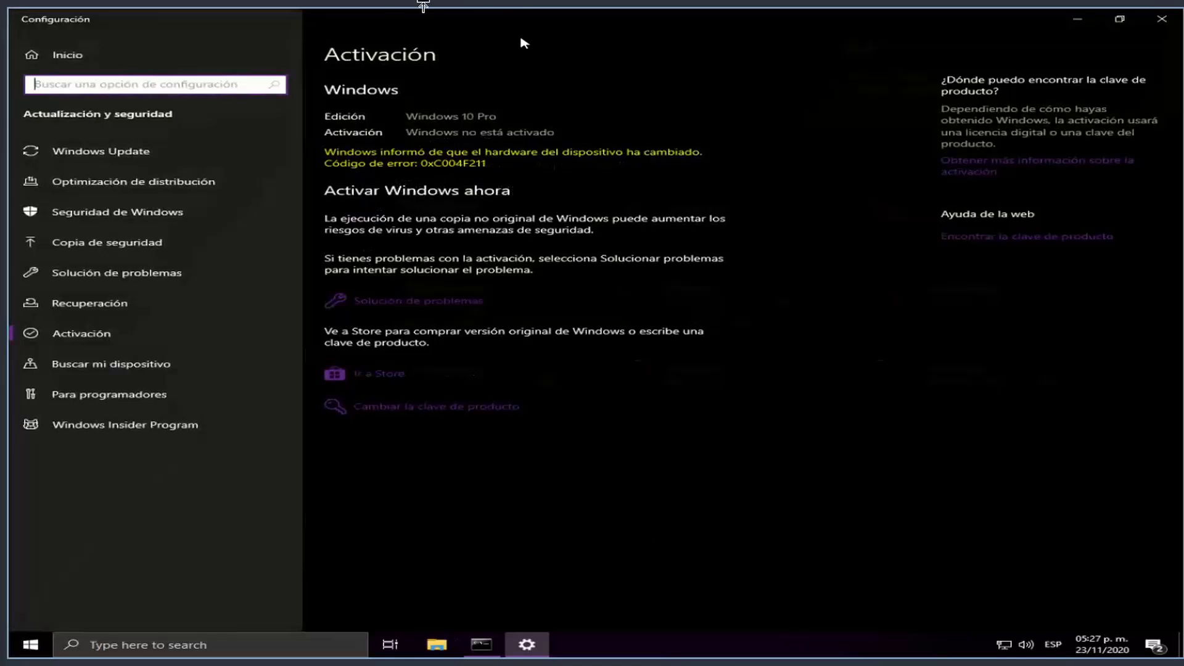
pyautogui.click(1175, 23)
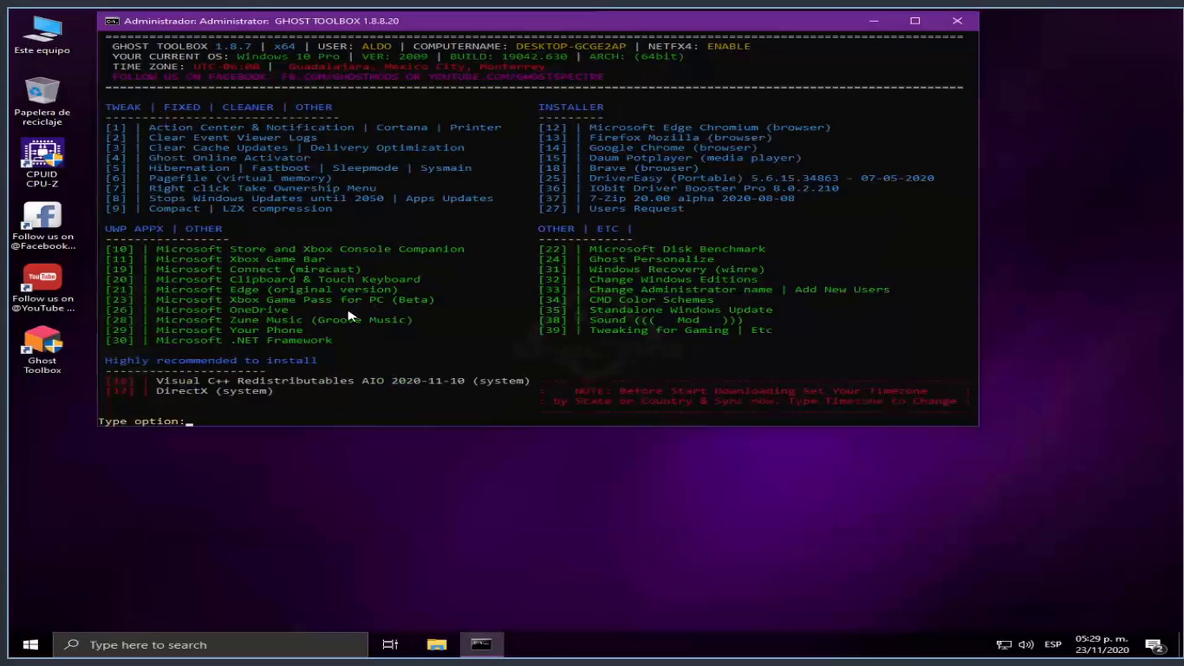
# Launch the newly installed Microsoft Store, look over its home page and search field, and close it.
pyautogui.click(37, 643)
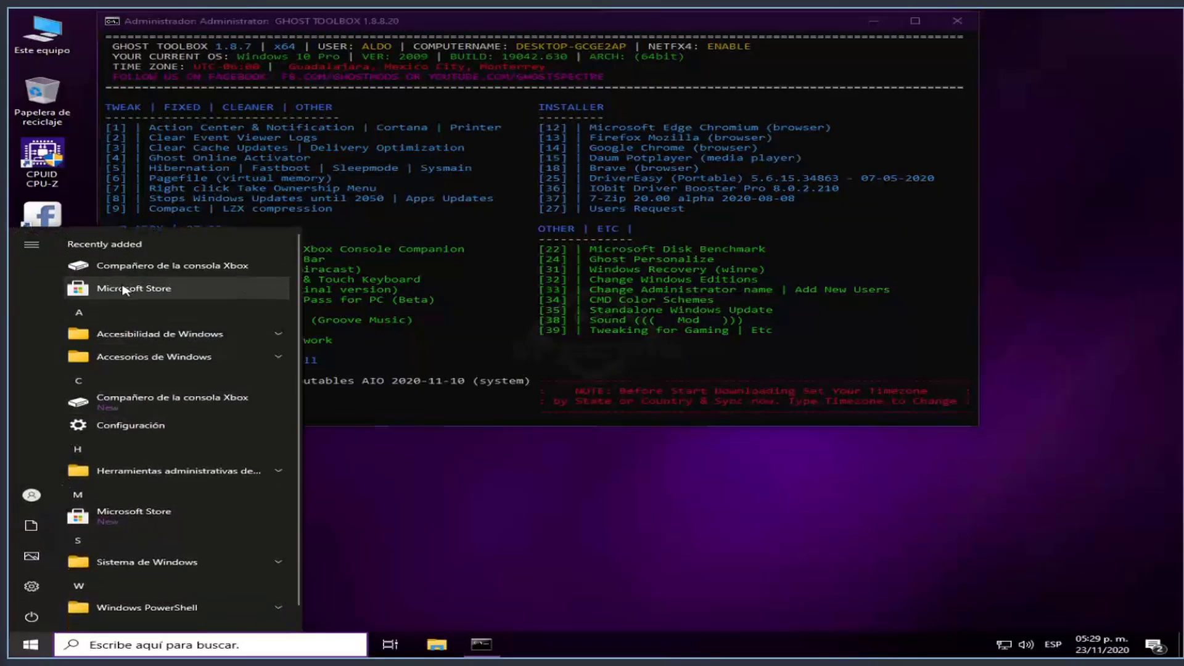
pyautogui.click(123, 290)
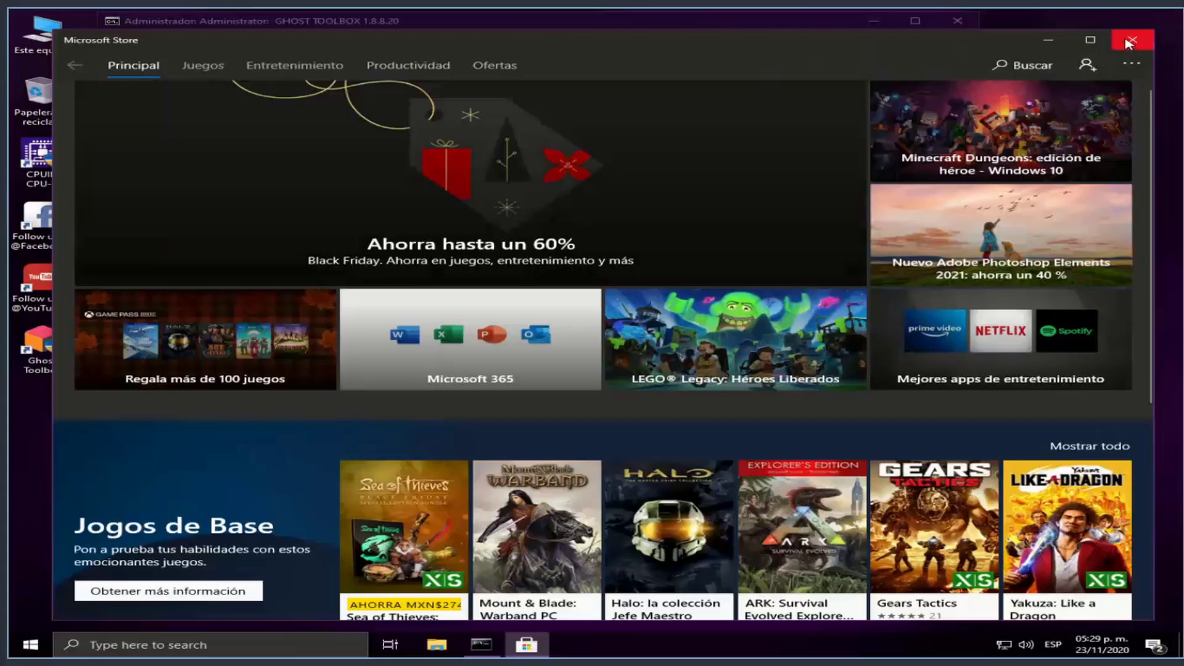
pyautogui.click(1050, 68)
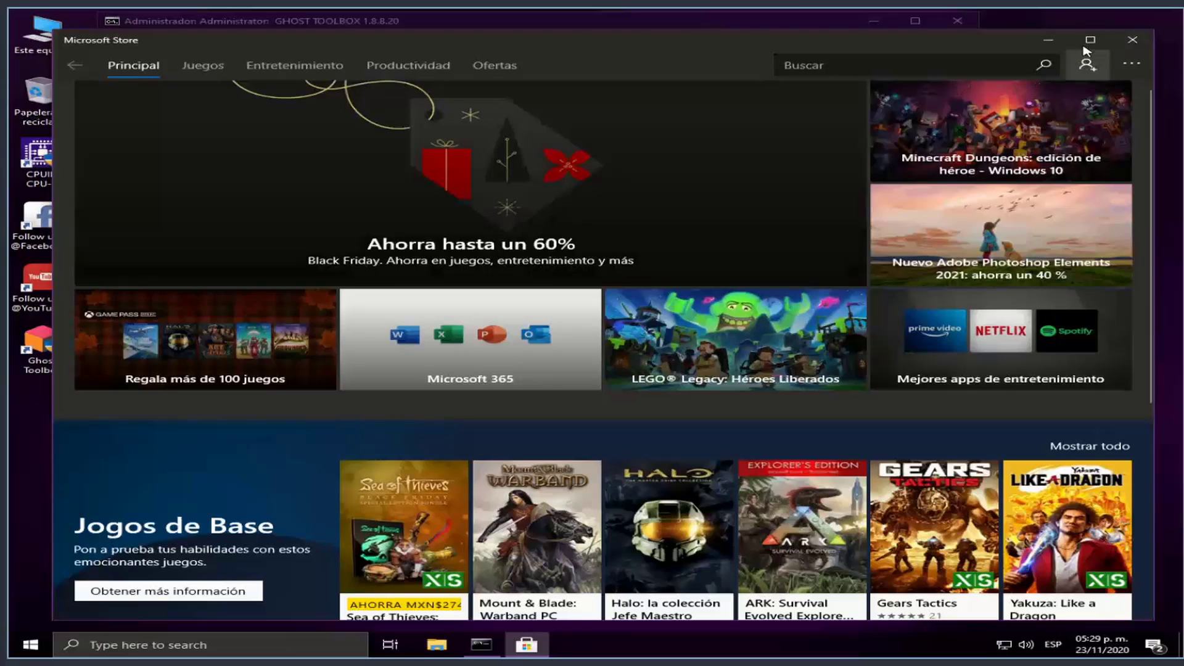
pyautogui.click(1131, 40)
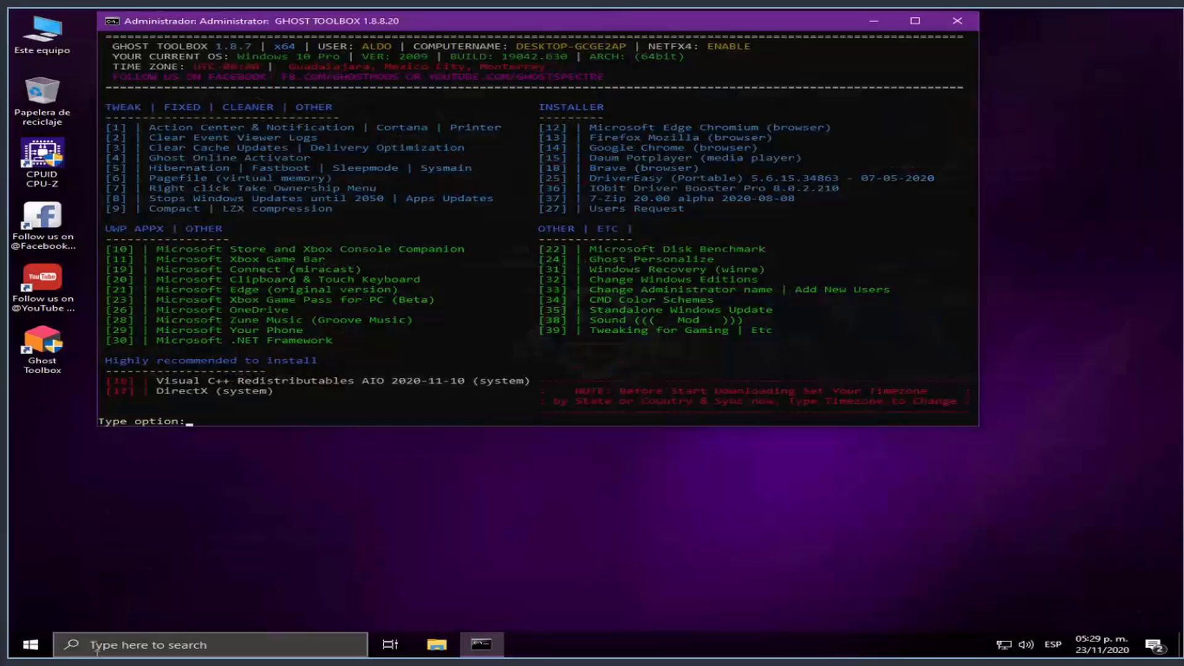
# Glance at the recently added apps and the Configuración home page, and close Configuración.
pyautogui.click(23, 649)
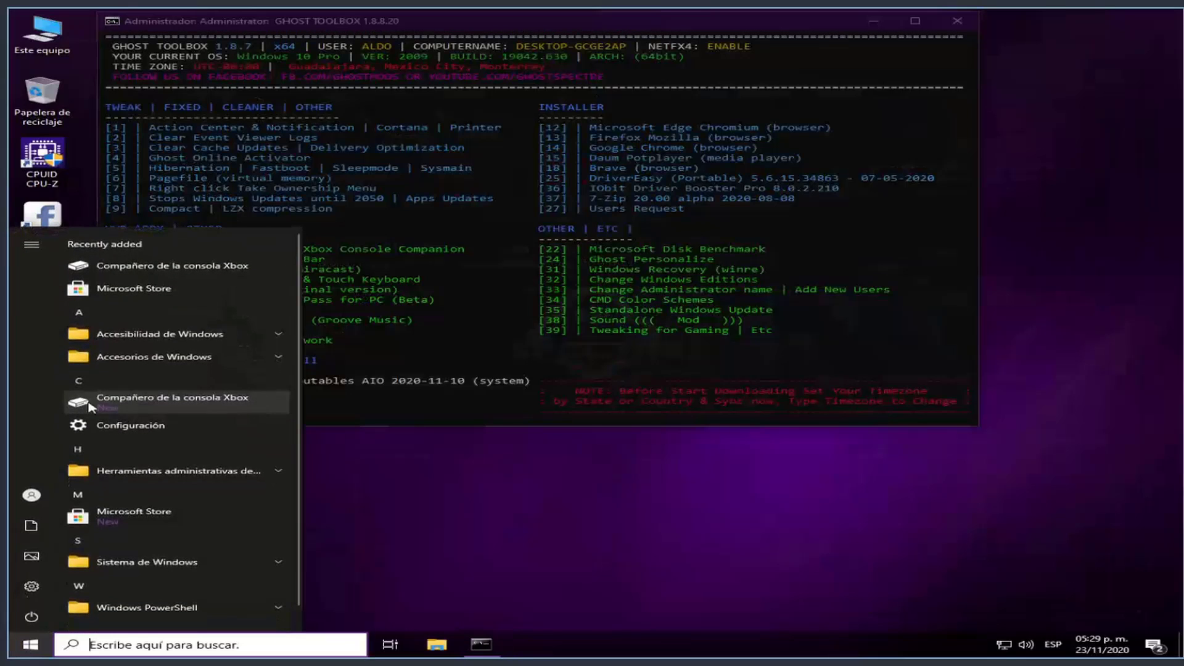
pyautogui.click(41, 582)
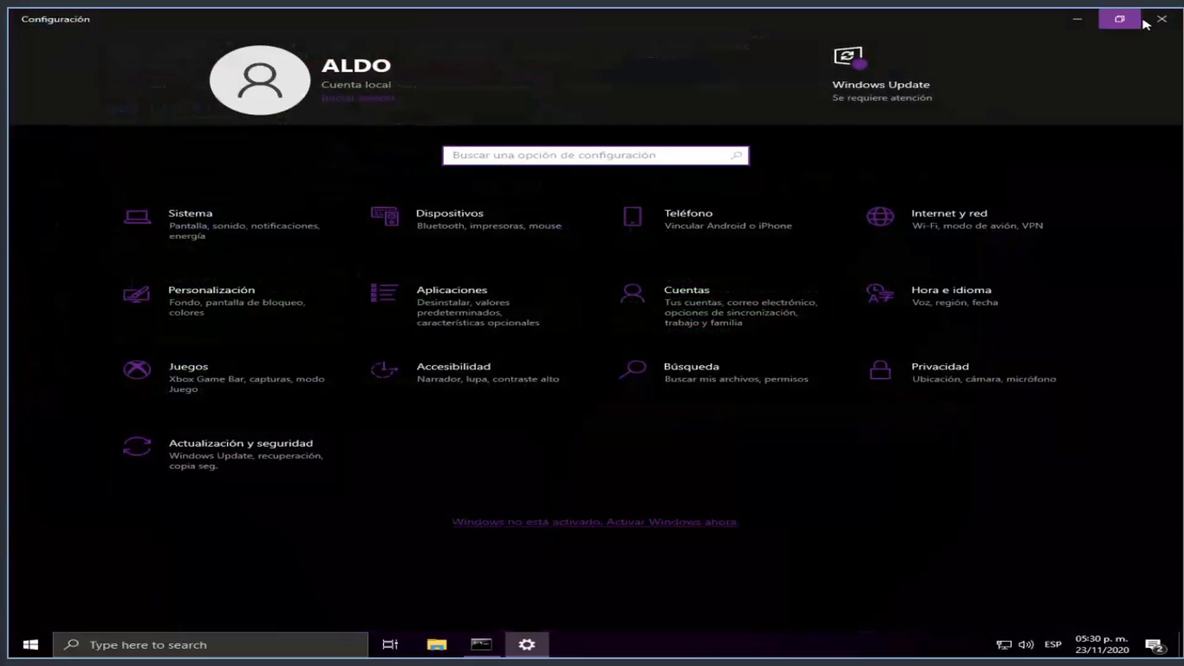
pyautogui.click(1162, 19)
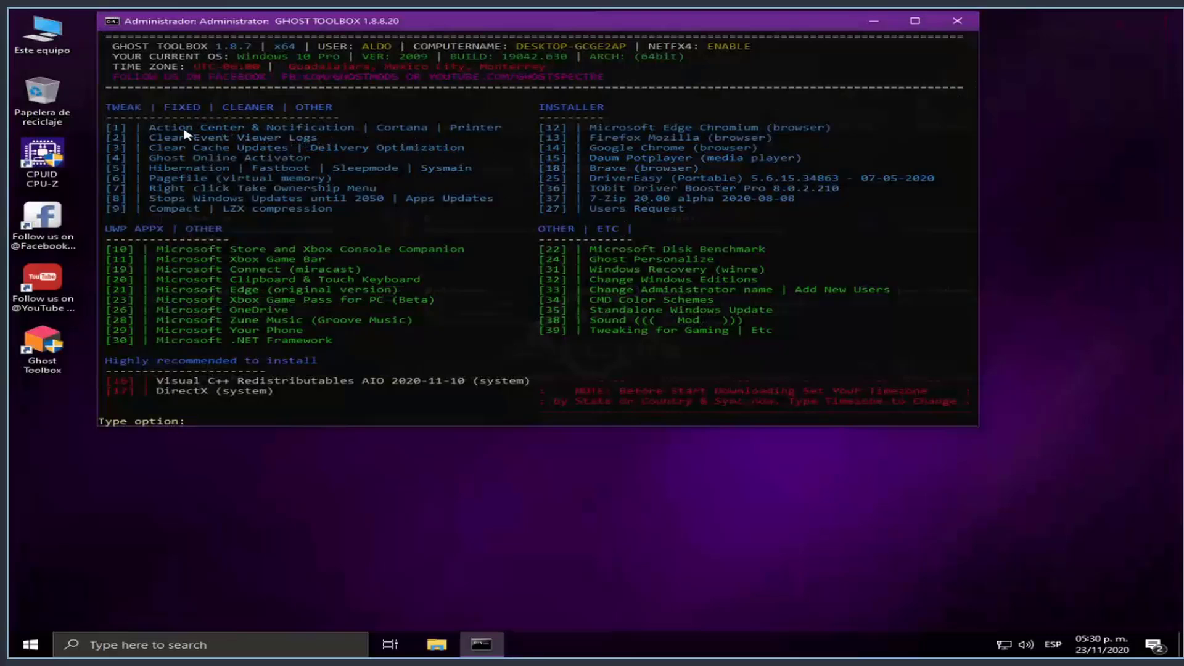
# Disable Cortana in Ghost Toolbox using option 1 and suboption 4.
pyautogui.write('1')
pyautogui.press('Return')
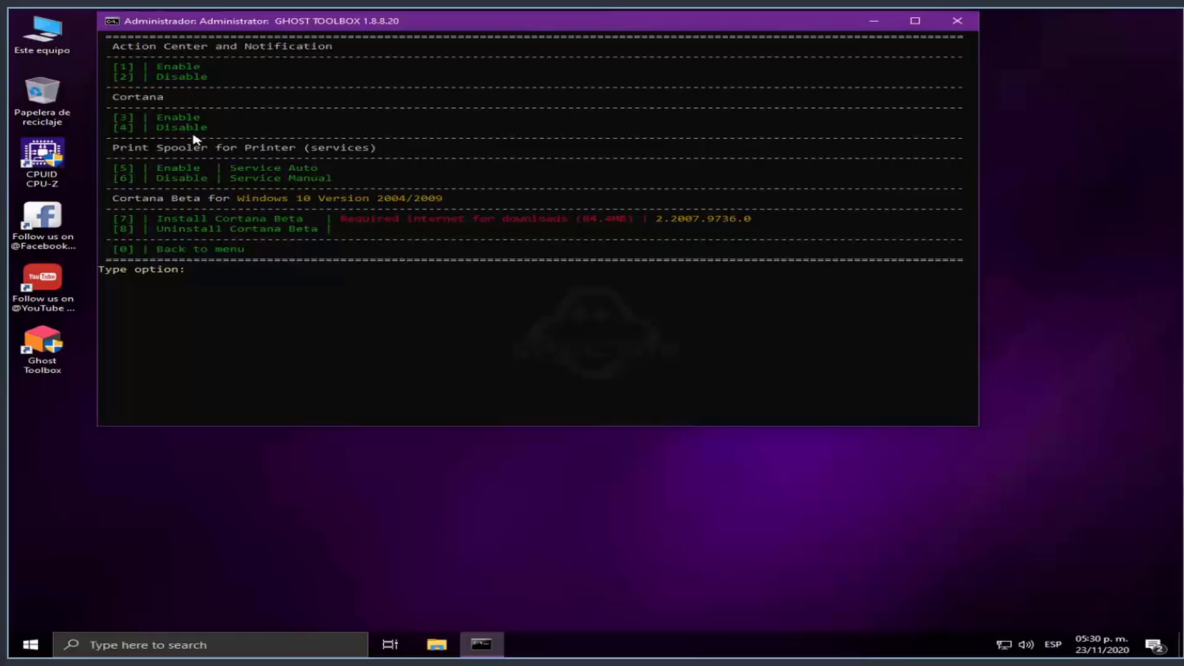
pyautogui.write('4')
pyautogui.press('Return')
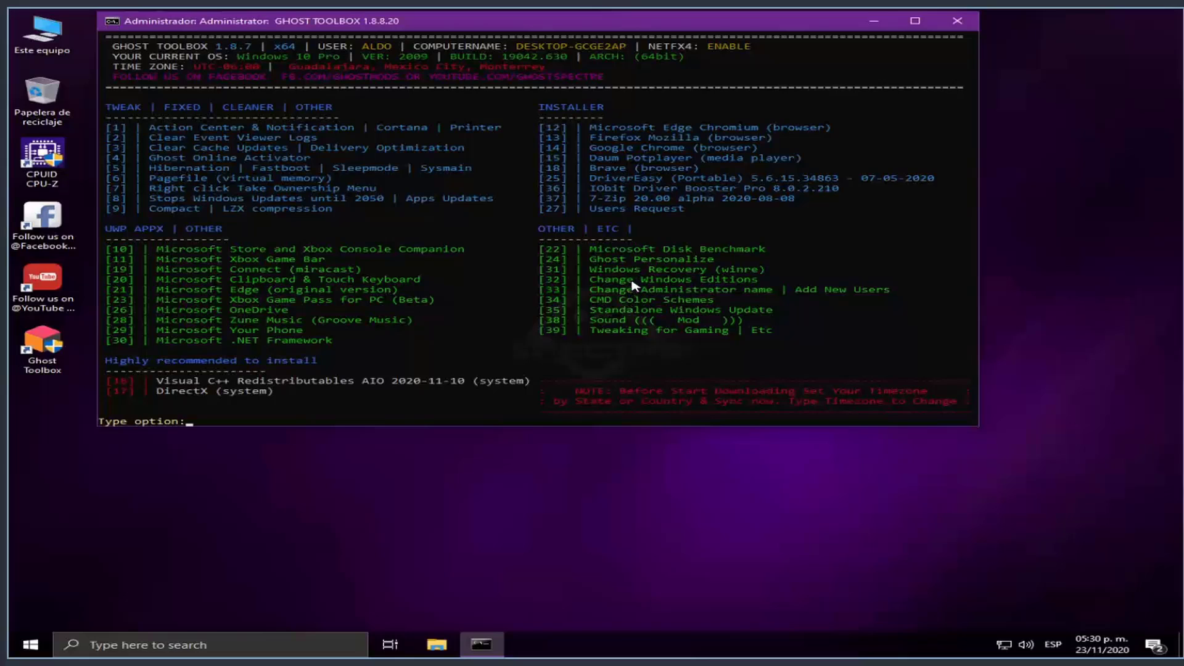
# Download and install the stable release of Microsoft Edge Chromium through Ghost Toolbox option 12, and minimize the toolbox.
pyautogui.click(637, 249)
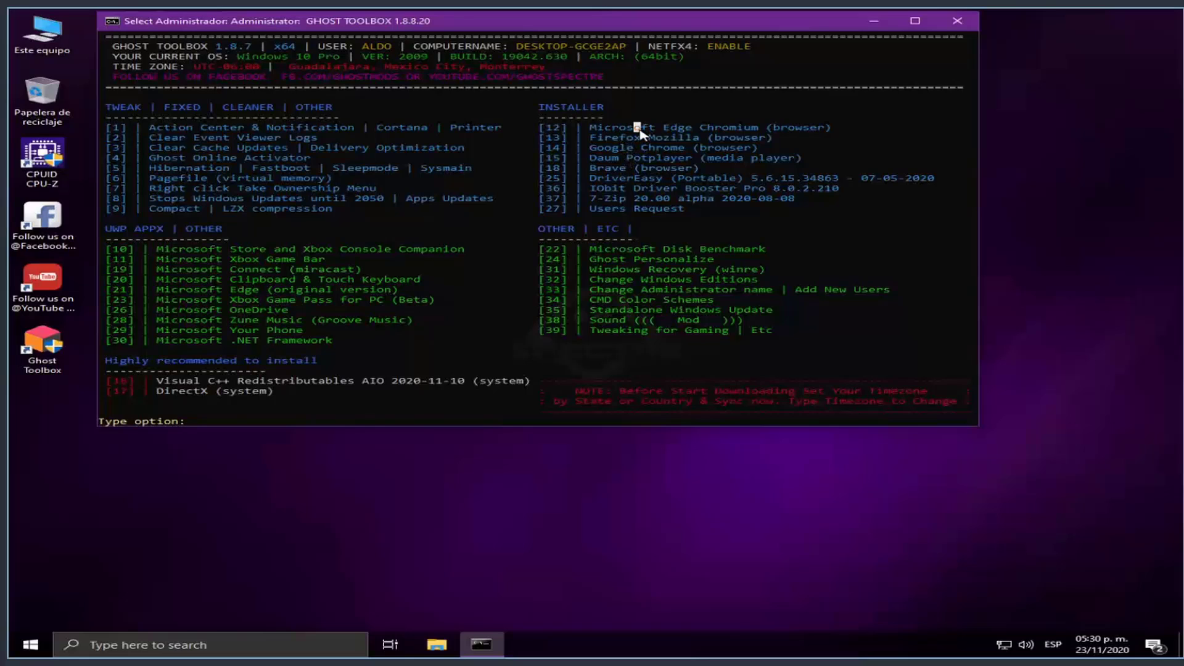
pyautogui.write('12')
pyautogui.press('Return')
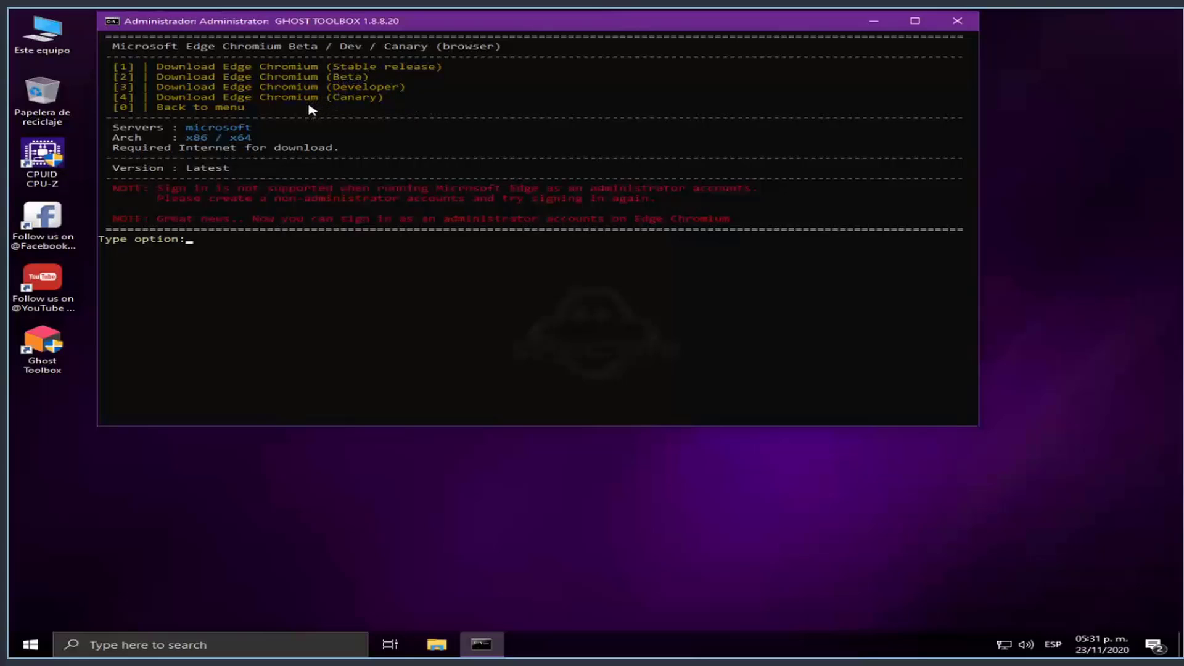
pyautogui.press('Return')
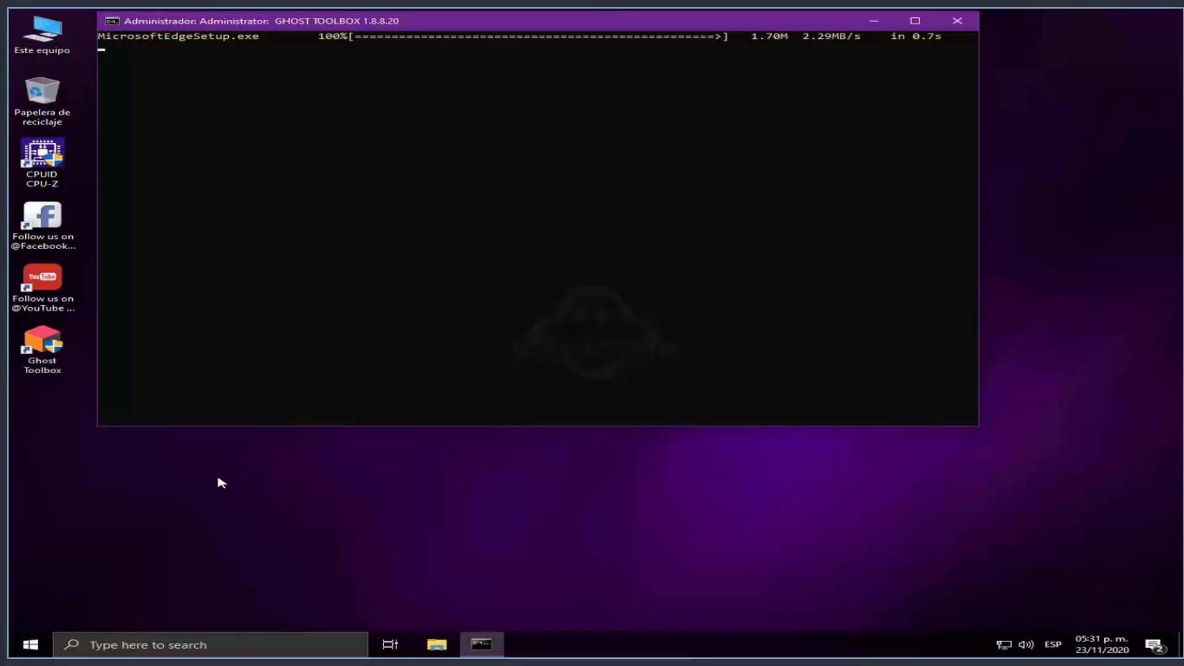
pyautogui.click(446, 651)
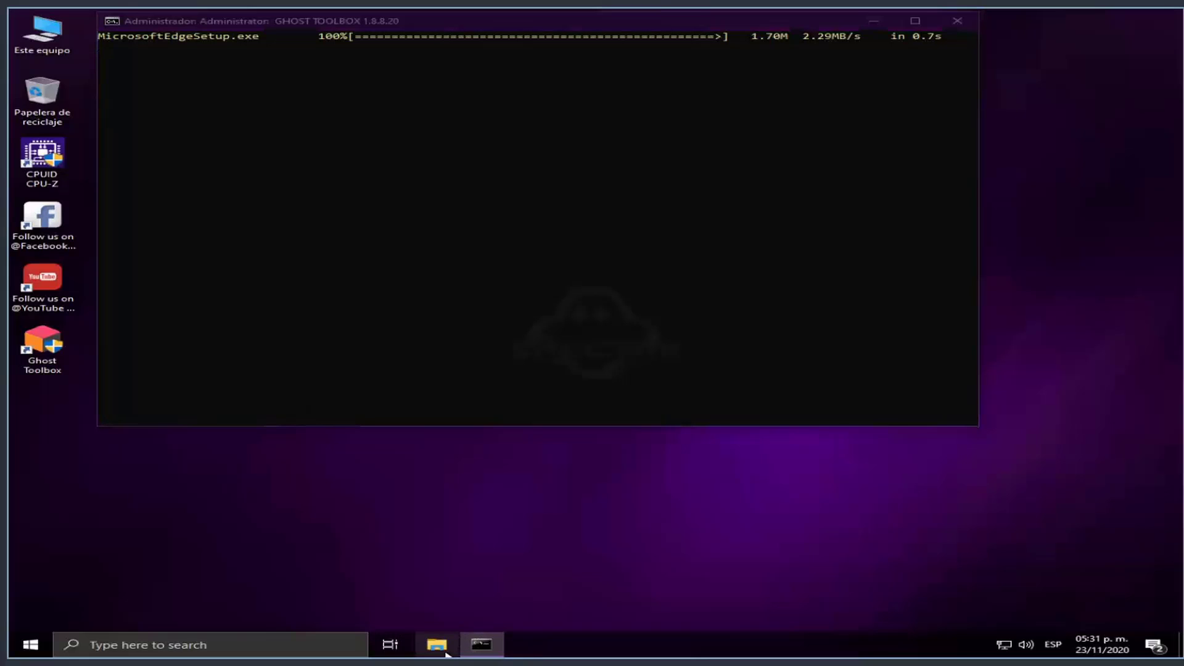
pyautogui.click(101, 170)
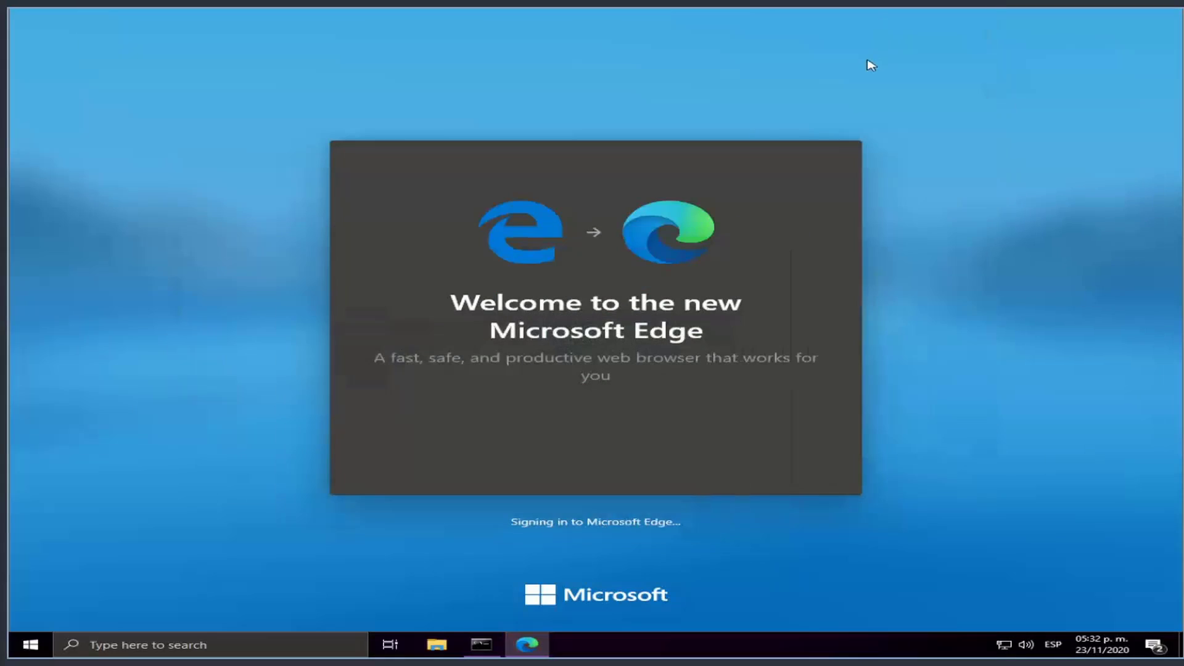
pyautogui.click(873, 20)
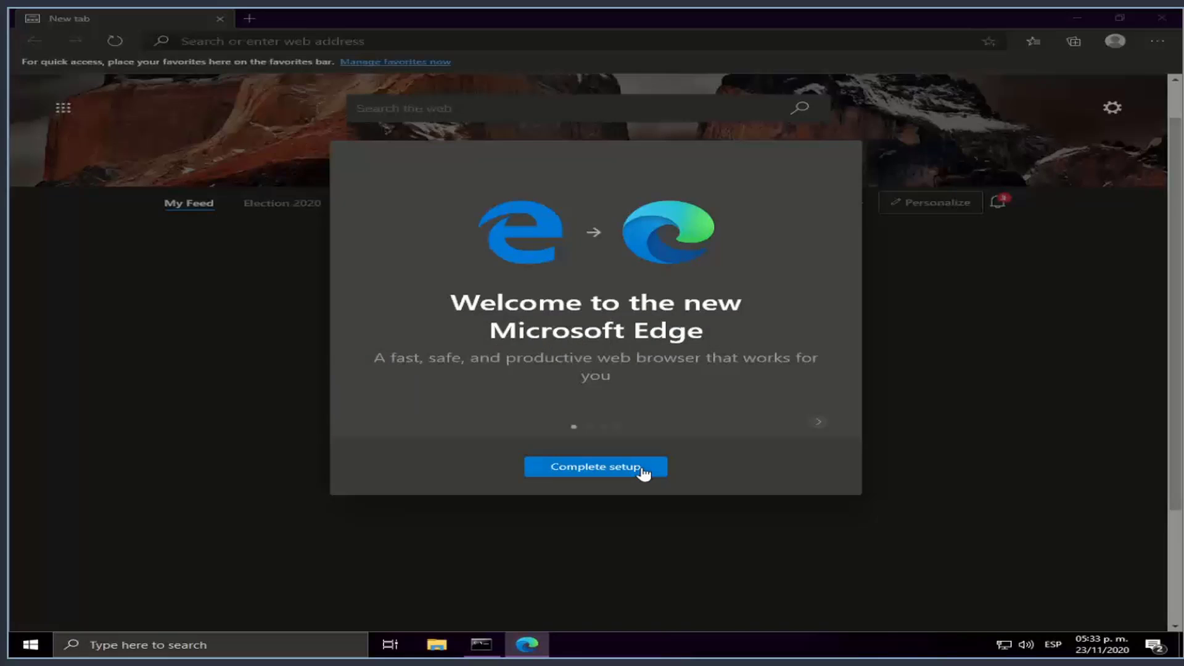
# Complete the Microsoft Edge setup with the Inspirational new tab layout, continue without signing in, and close the browser.
pyautogui.click(643, 470)
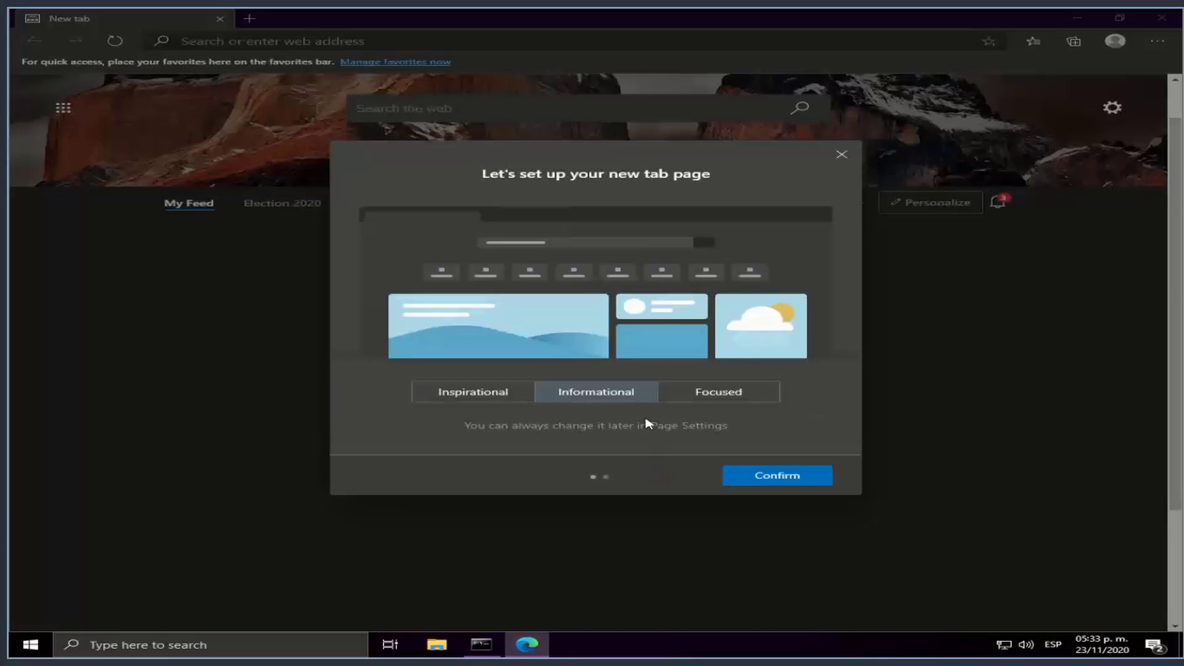
pyautogui.click(524, 395)
pyautogui.click(619, 399)
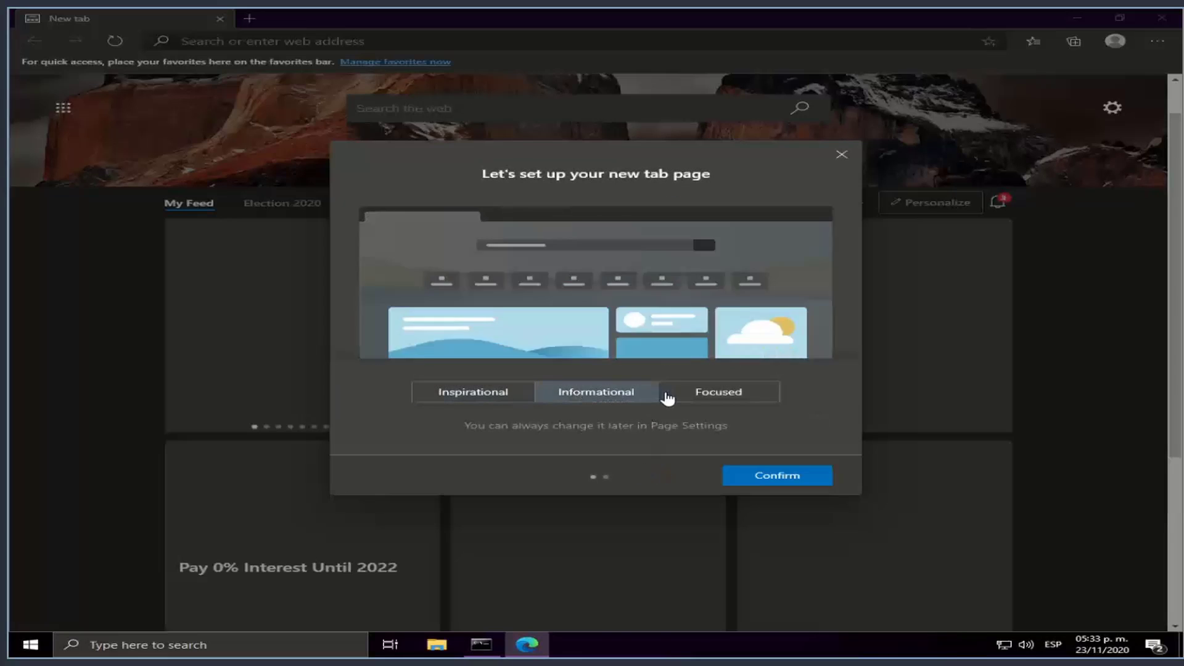
pyautogui.click(685, 395)
pyautogui.click(598, 392)
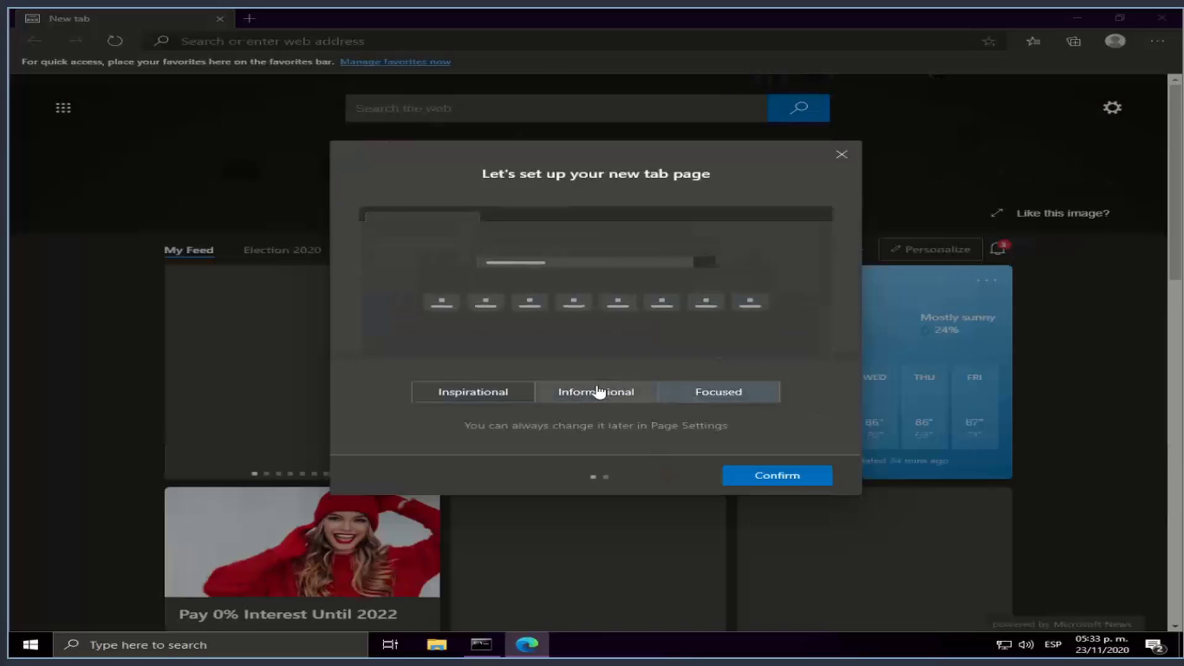
pyautogui.click(501, 394)
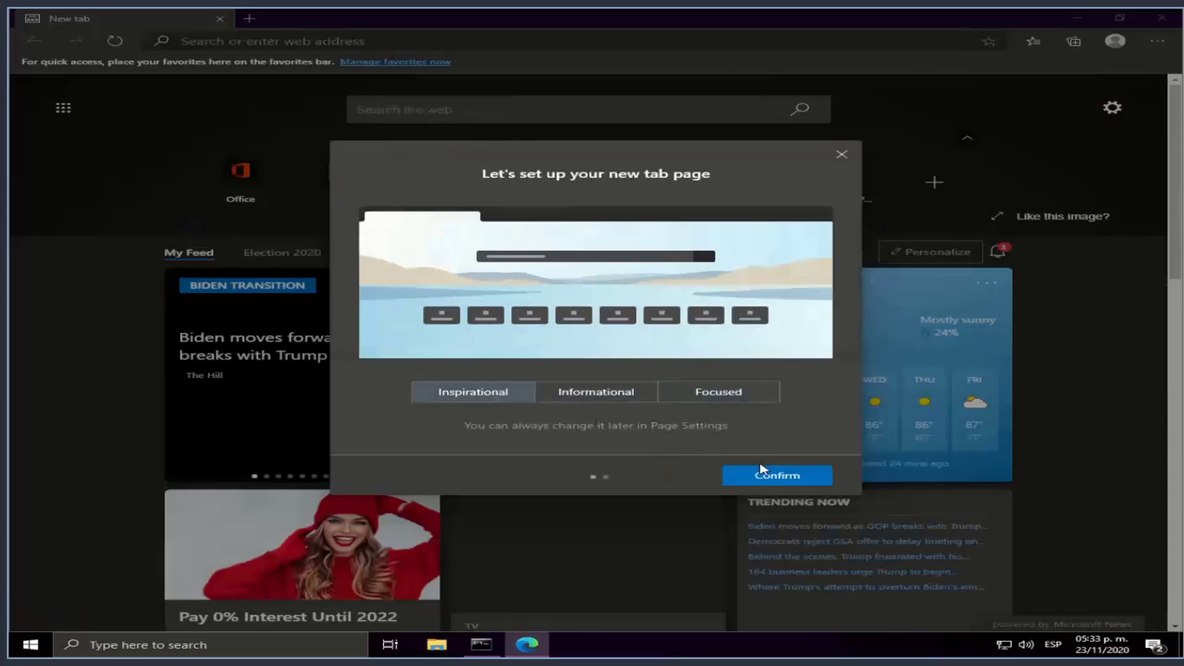
pyautogui.click(776, 475)
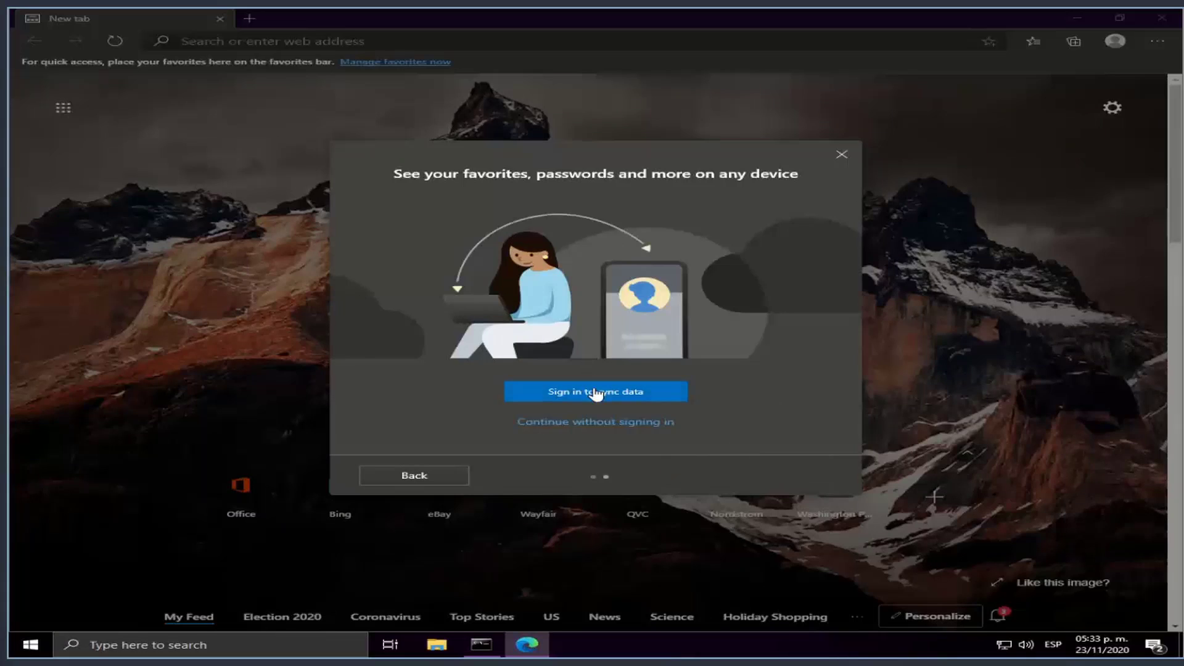
pyautogui.click(609, 423)
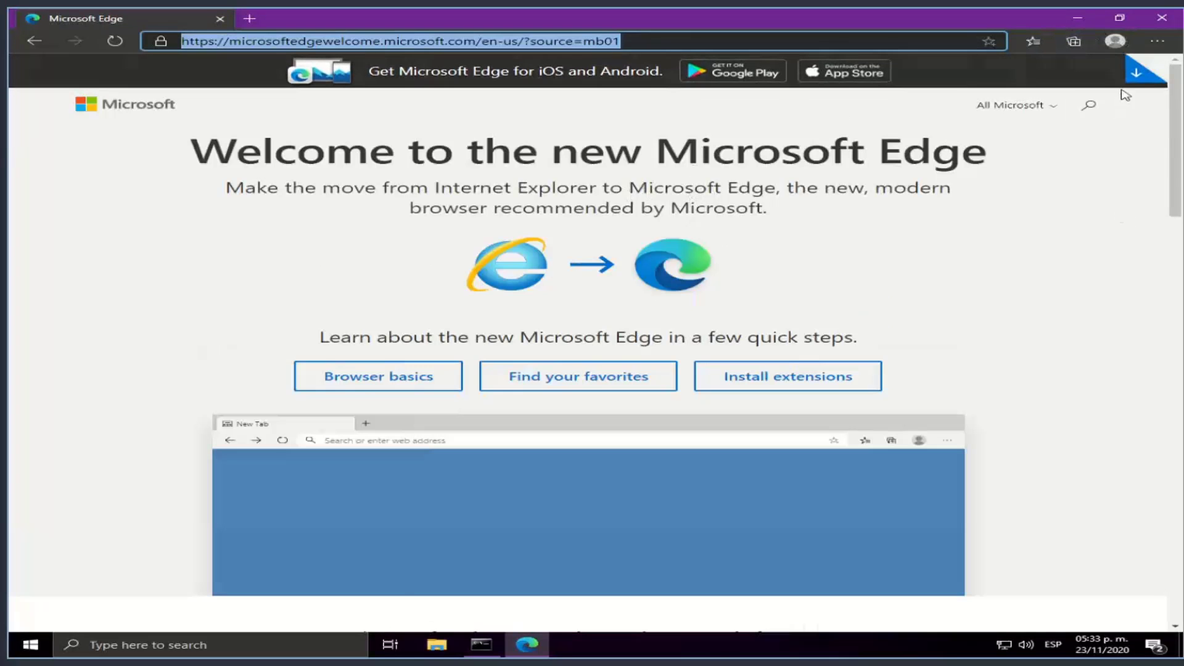
pyautogui.click(1165, 26)
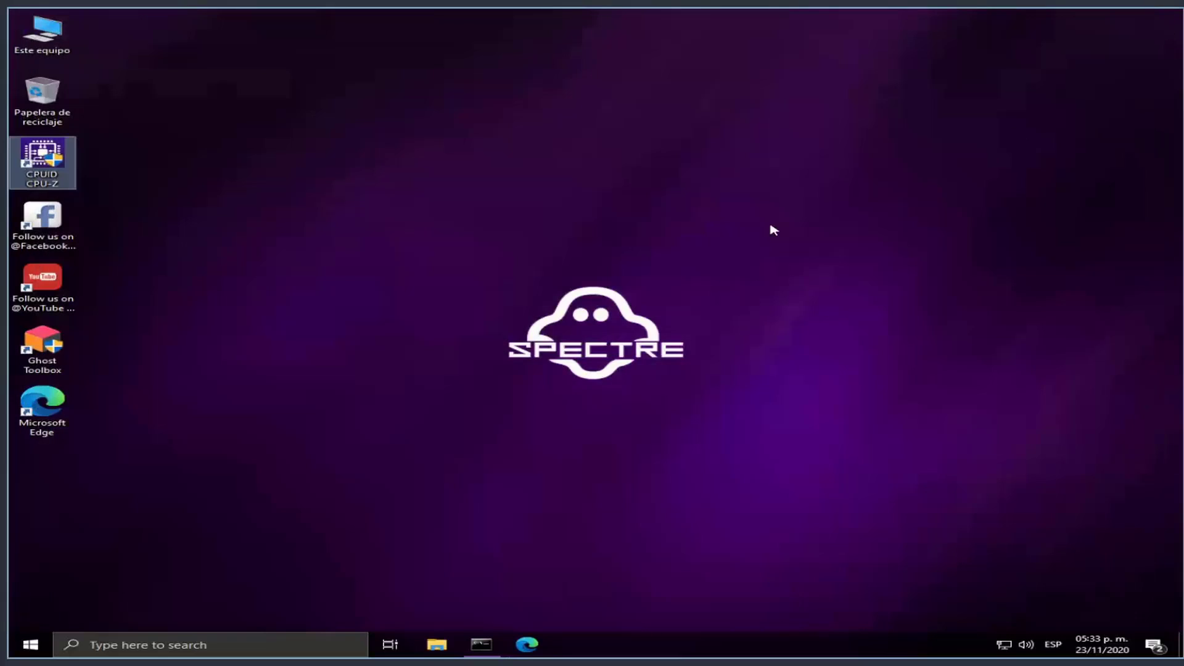
# Restore Ghost Toolbox and change the Windows edition to Professional for Workstation using option 3 of Change Windows Editions.
pyautogui.click(482, 643)
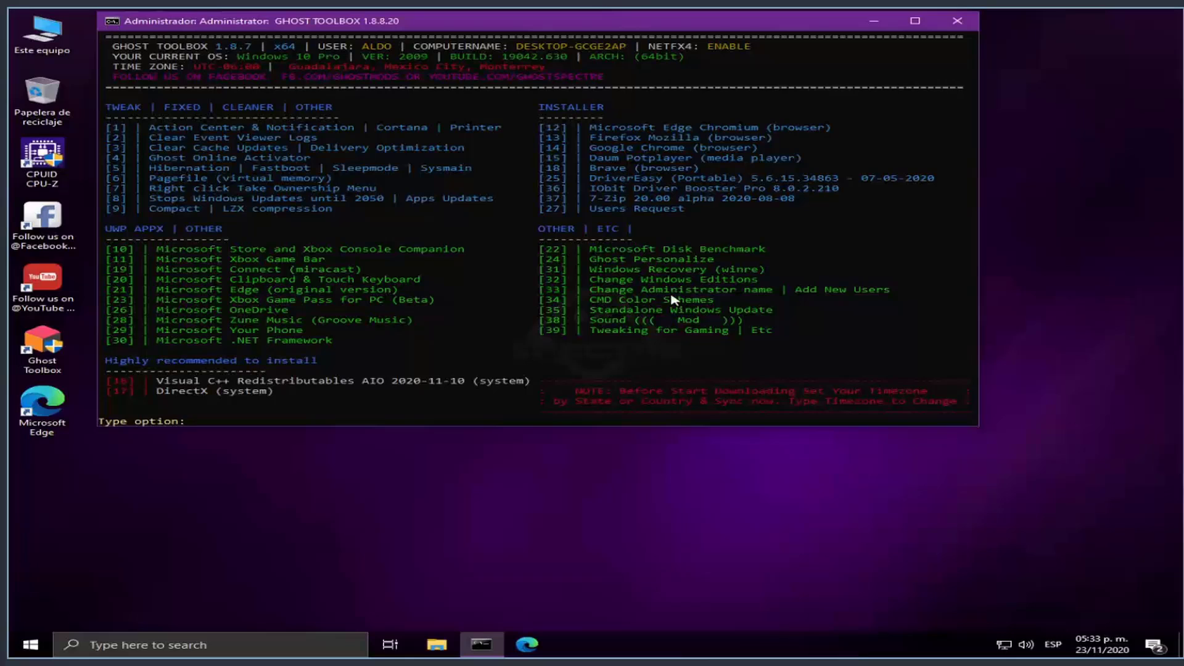
pyautogui.press('Return')
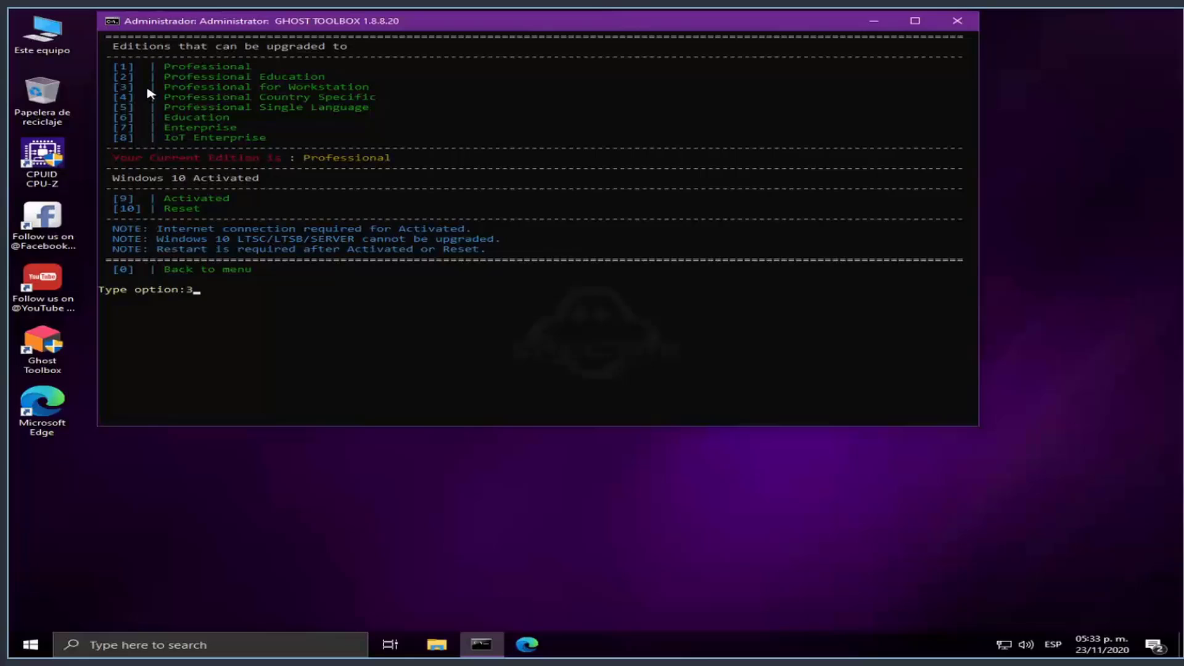
pyautogui.press('Return')
pyautogui.press('Return')
# Check the activation notice in Configuración following the edition change, and close the window.
pyautogui.click(32, 644)
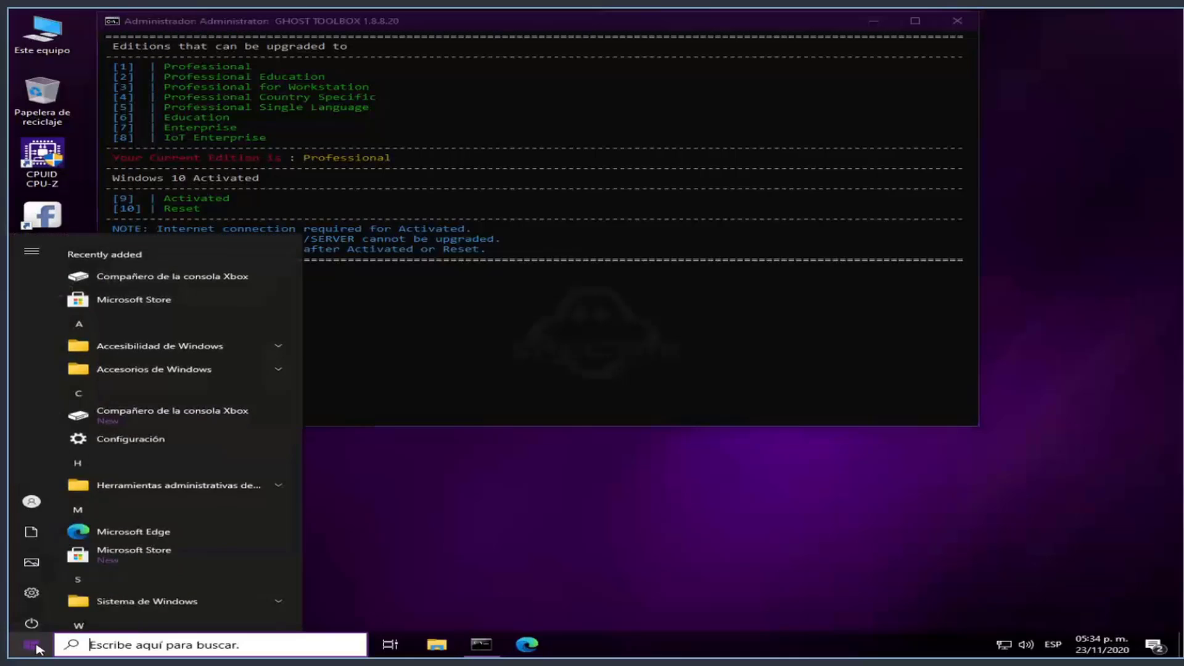
pyautogui.click(15, 591)
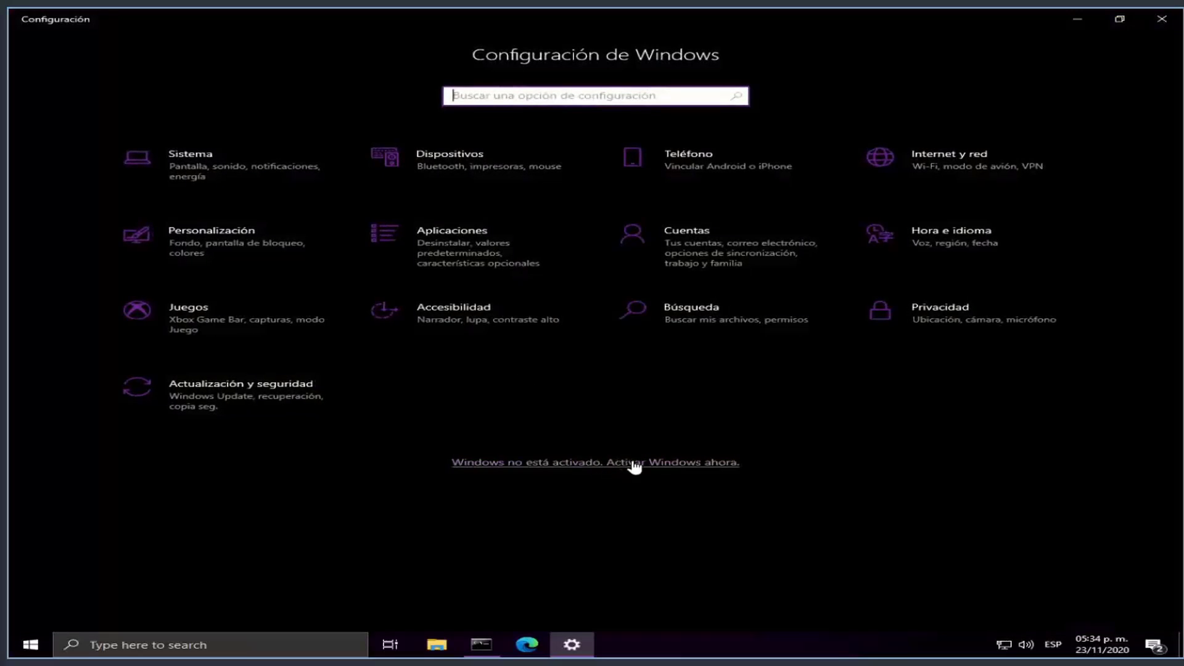
pyautogui.click(1162, 19)
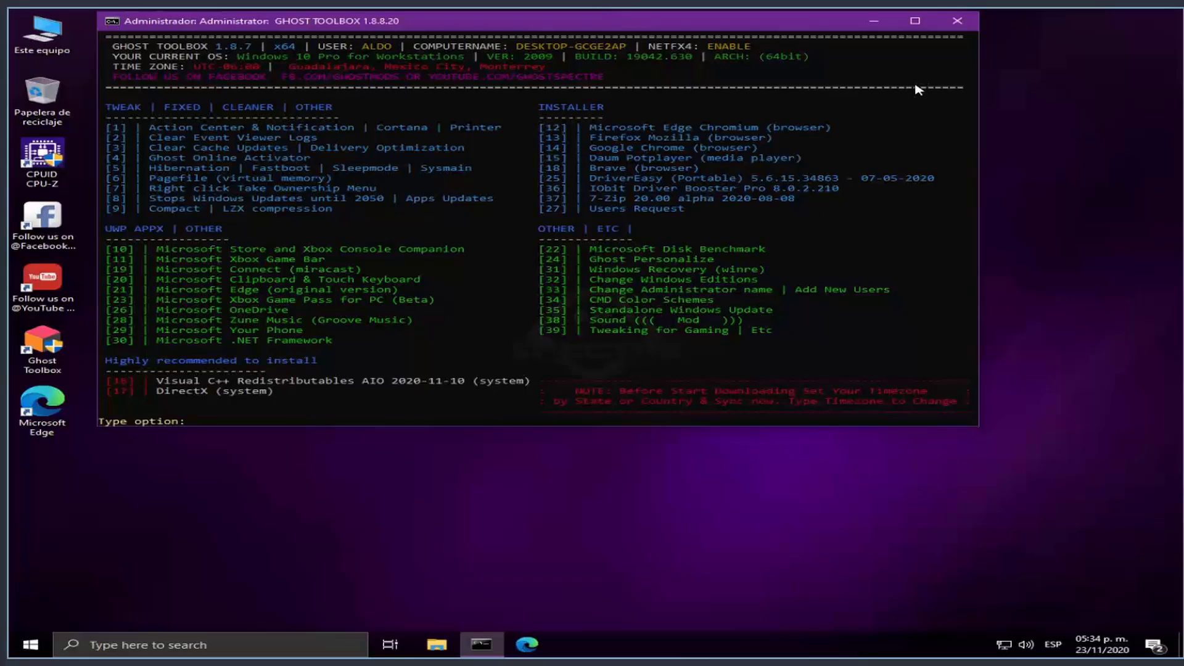
# Close Ghost Toolbox and restart the computer to apply the edition change.
pyautogui.click(958, 22)
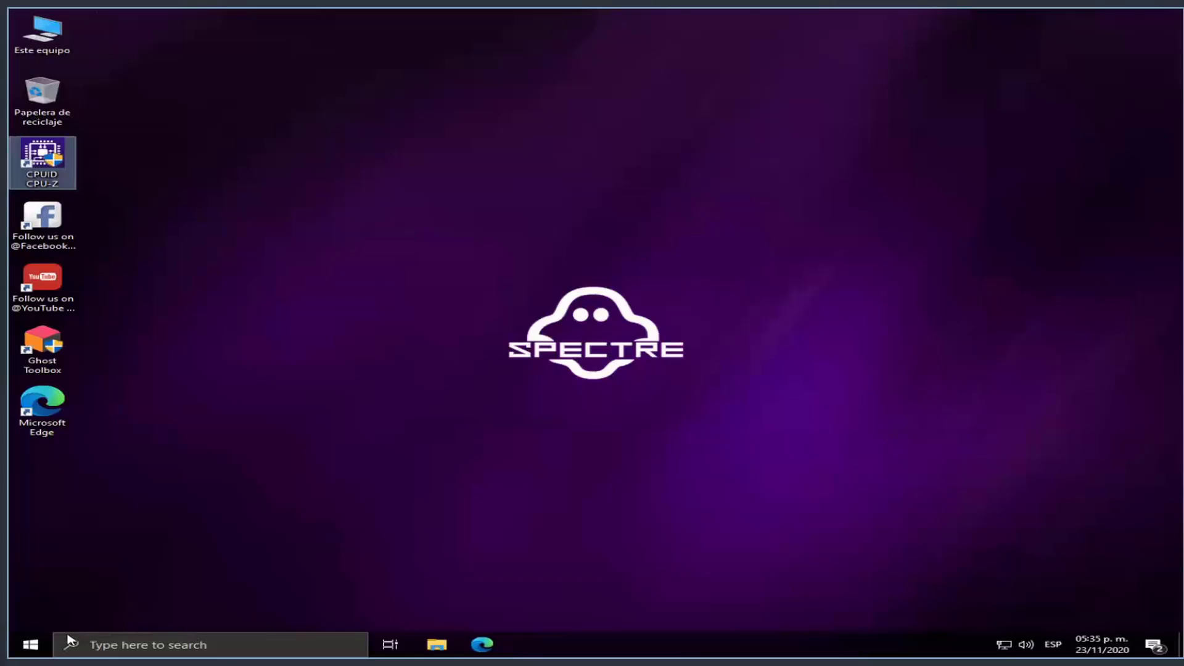
pyautogui.click(34, 644)
pyautogui.moveTo(28, 618)
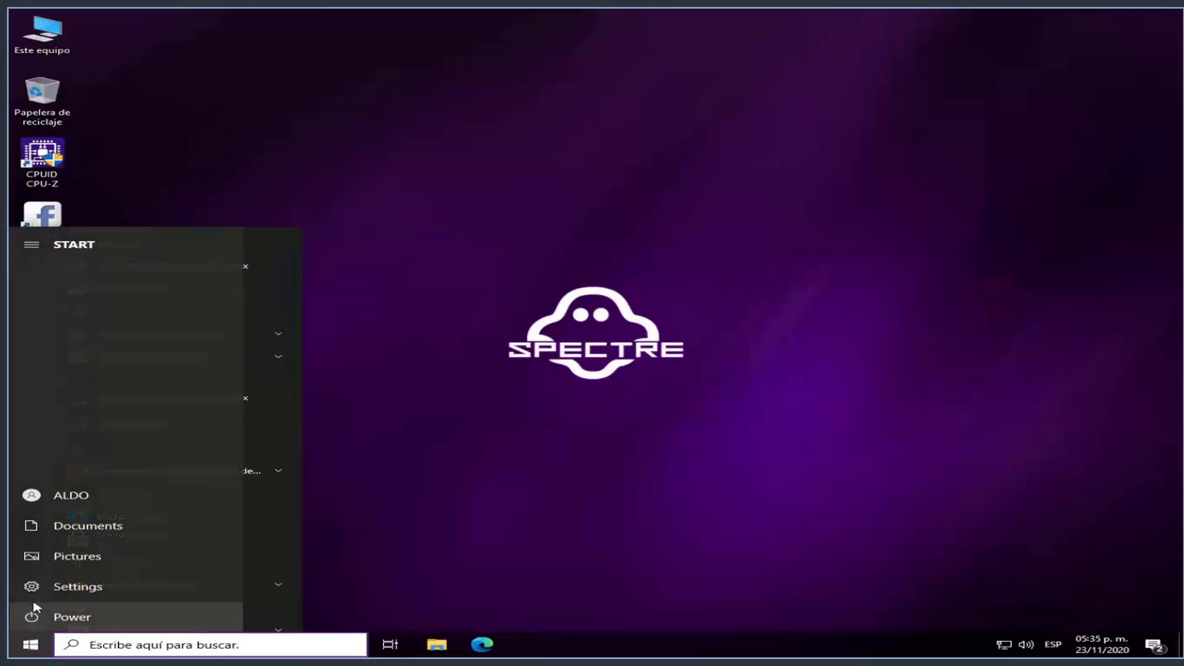
pyautogui.click(65, 614)
pyautogui.click(71, 588)
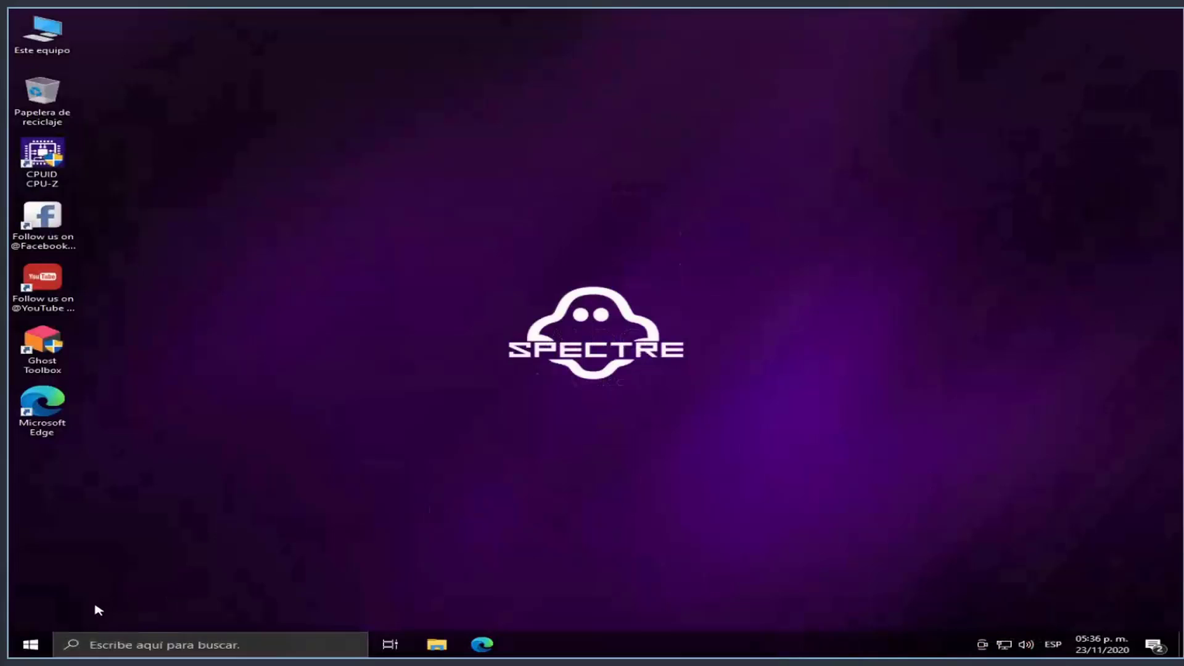
# Check the Windows edition in the About section of the system settings, and minimize the settings window.
pyautogui.click(37, 646)
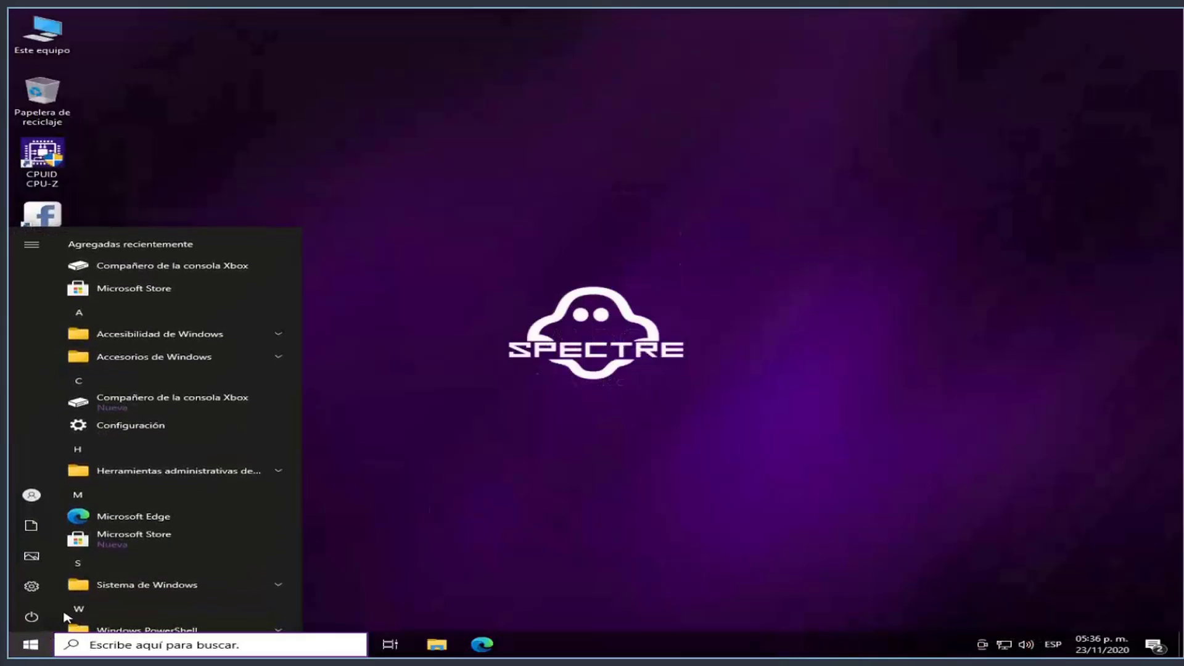
pyautogui.scroll(-1, 158, 524)
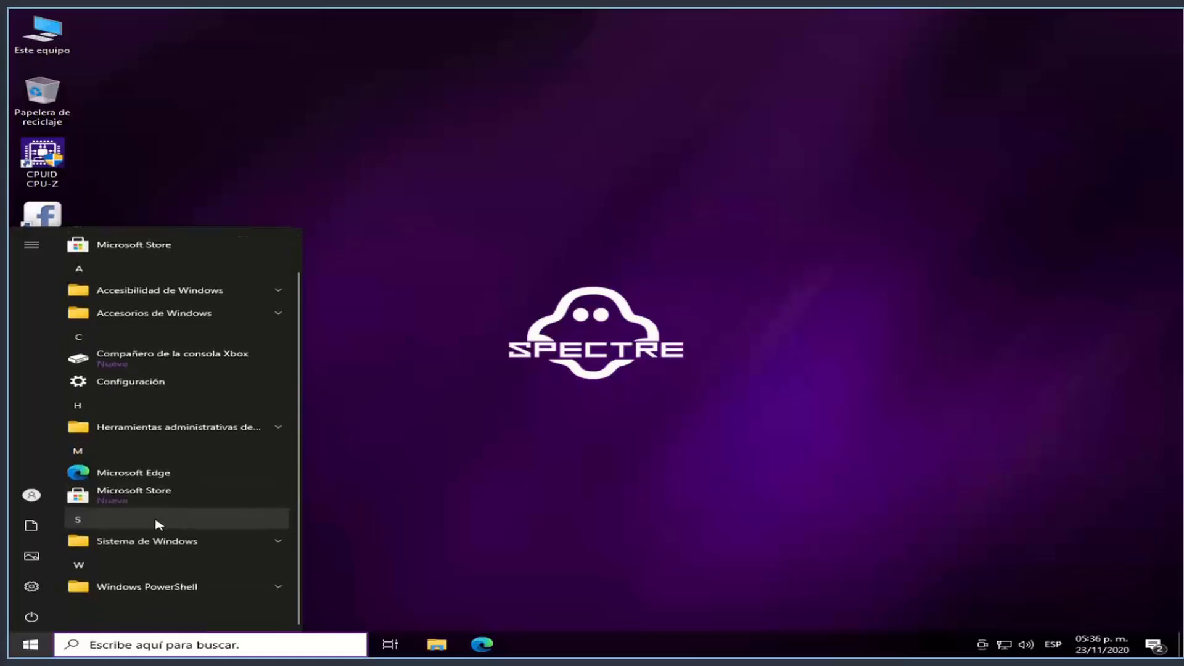
pyautogui.scroll(1, 158, 525)
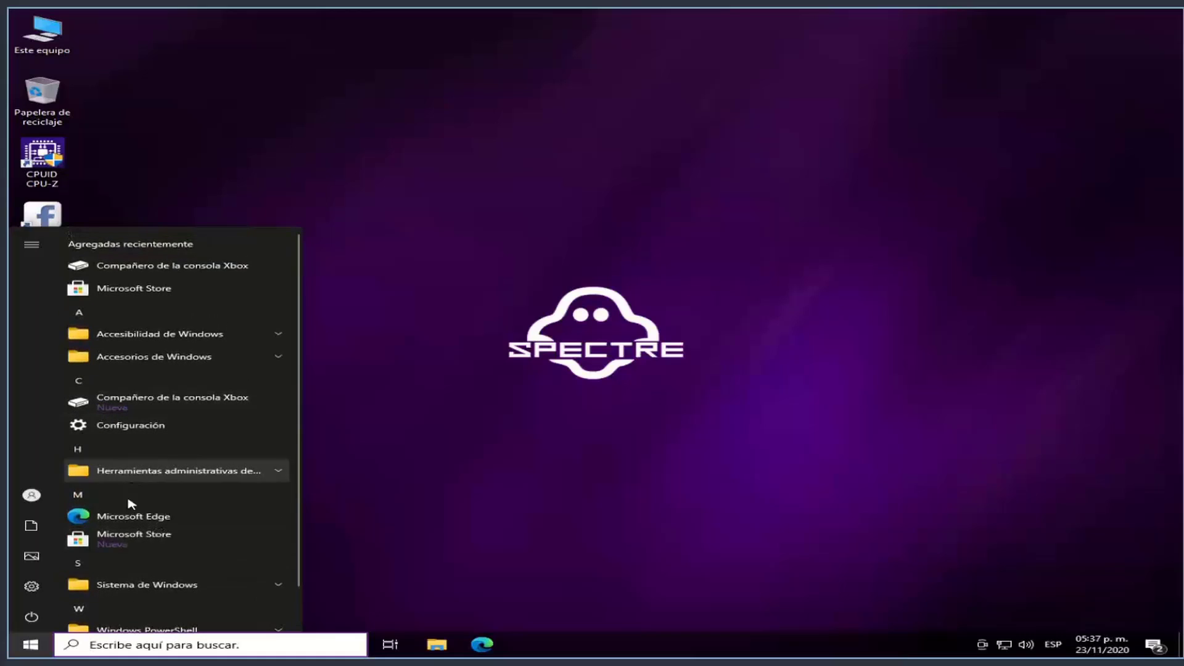
pyautogui.click(40, 586)
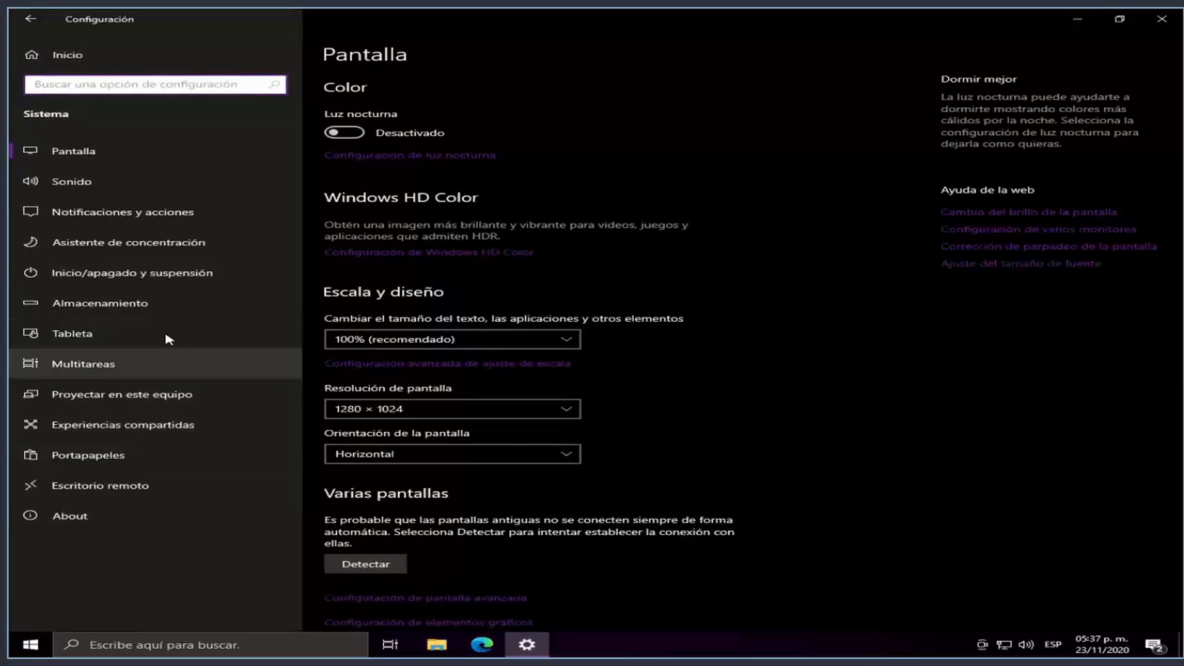
pyautogui.click(147, 508)
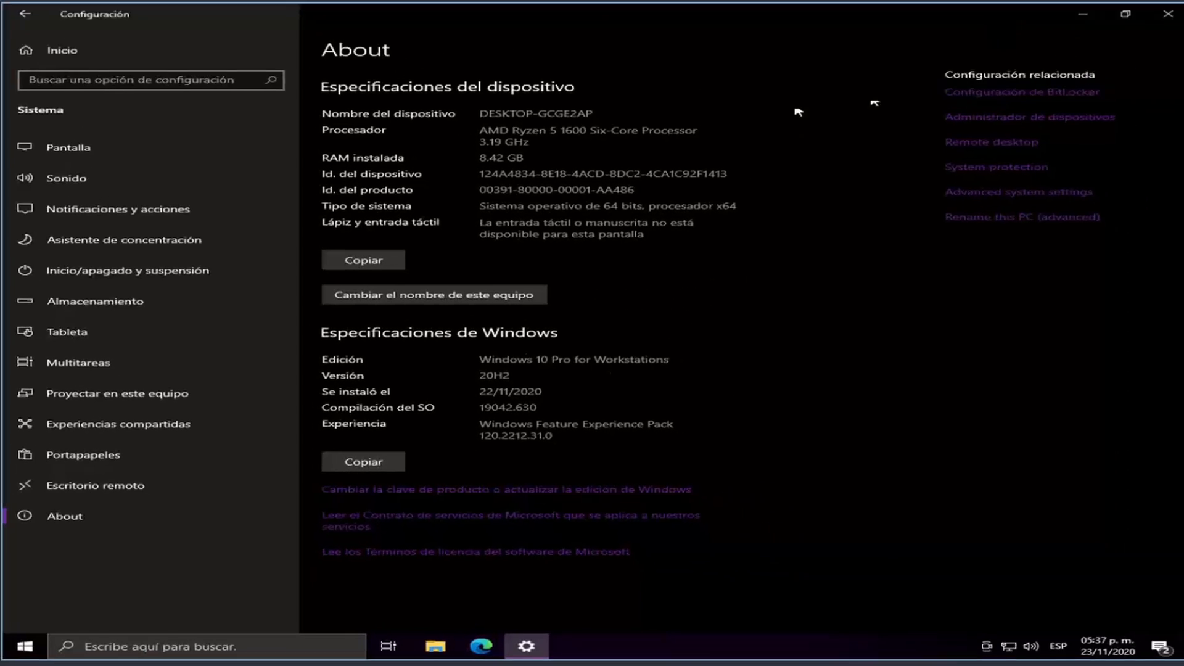
pyautogui.click(1087, 26)
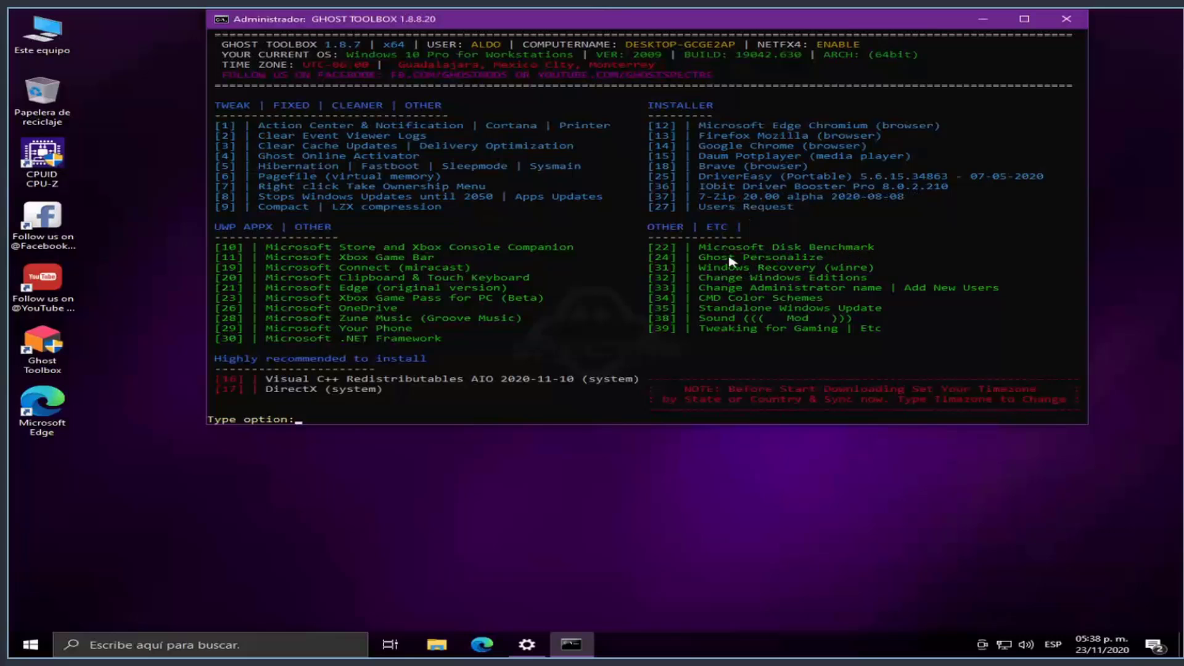
# Open Ghost Personalize with option 24, enable the transparent taskbar with option 12, and check the effect on the Start menu.
pyautogui.write('4')
pyautogui.press('Return')
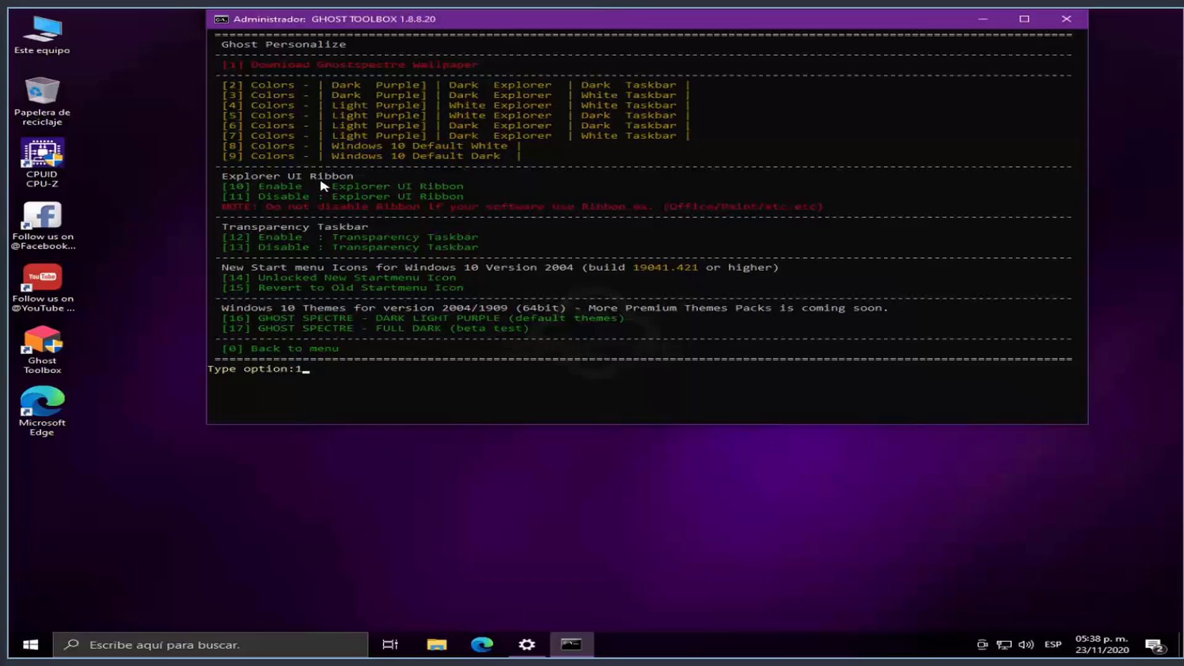
pyautogui.press('Return')
pyautogui.write('96')
pyautogui.press('Return')
pyautogui.write('12')
pyautogui.press('Return')
pyautogui.click(32, 643)
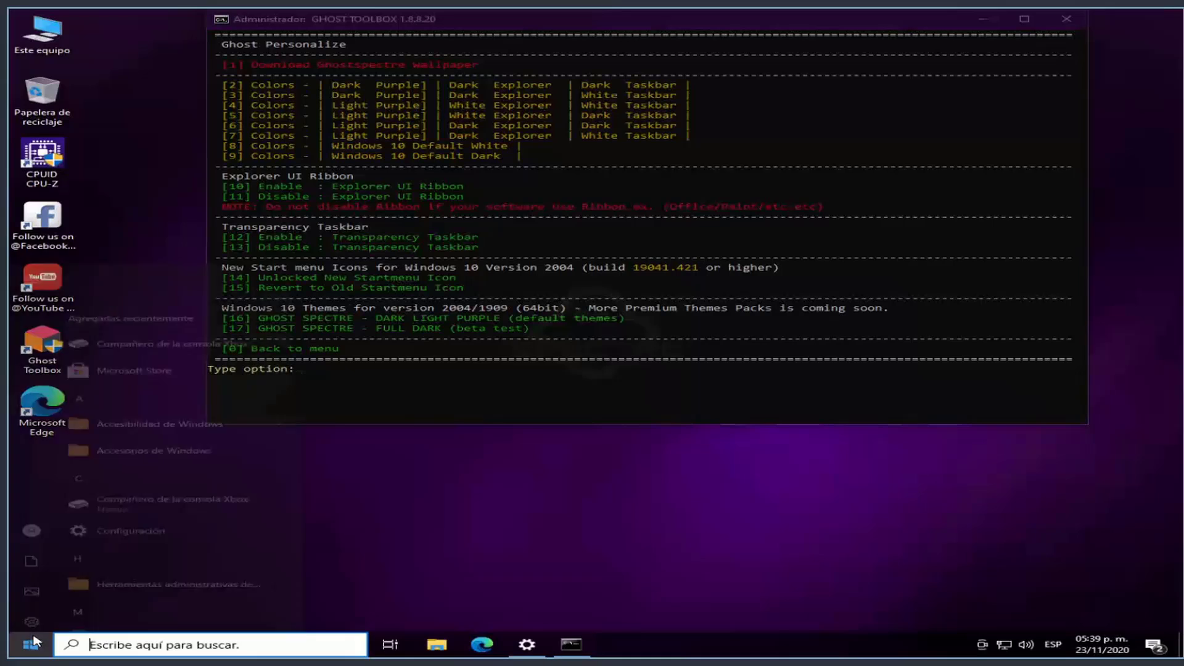
pyautogui.click(32, 643)
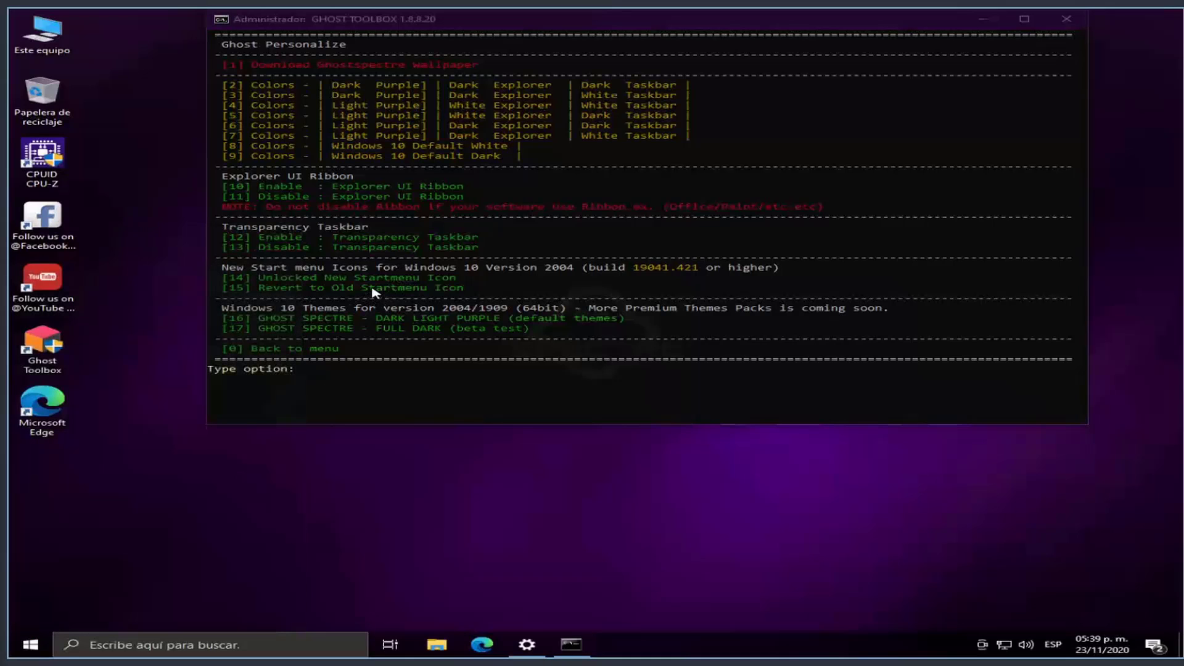
# Unlock the new Start menu icons with option 14 of Ghost Personalize.
pyautogui.click(410, 380)
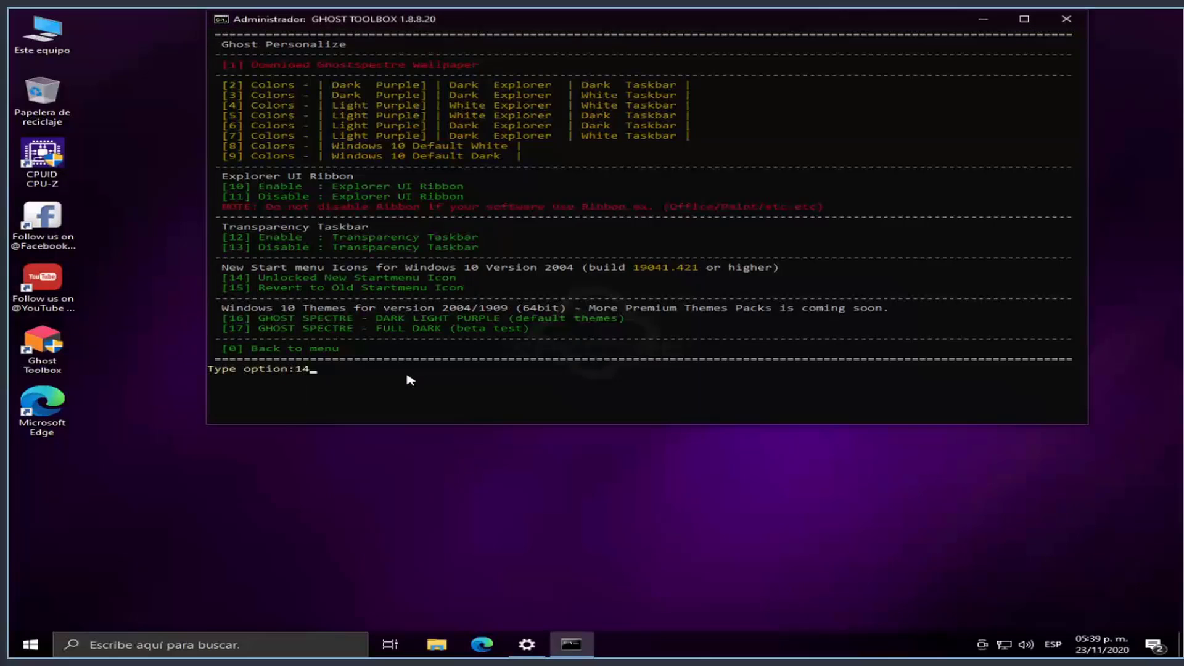
pyautogui.write('14')
pyautogui.press('Return')
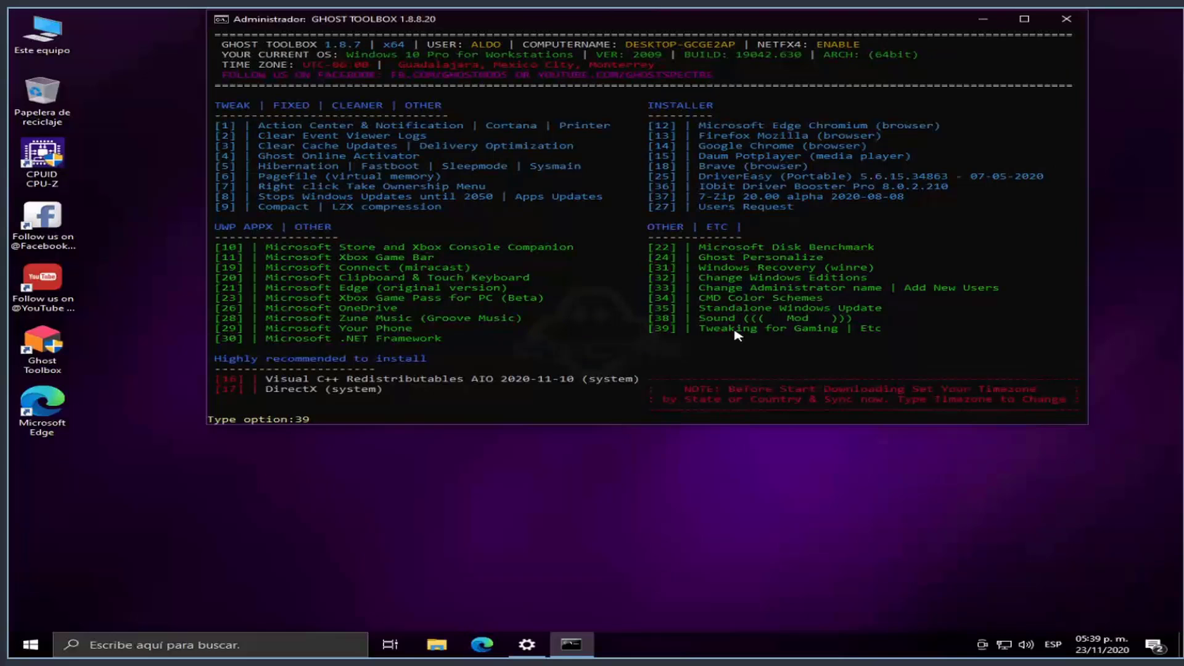
# Review the Tweaking for Gaming options under option 39 and return to the Ghost Toolbox main menu.
pyautogui.press('Return')
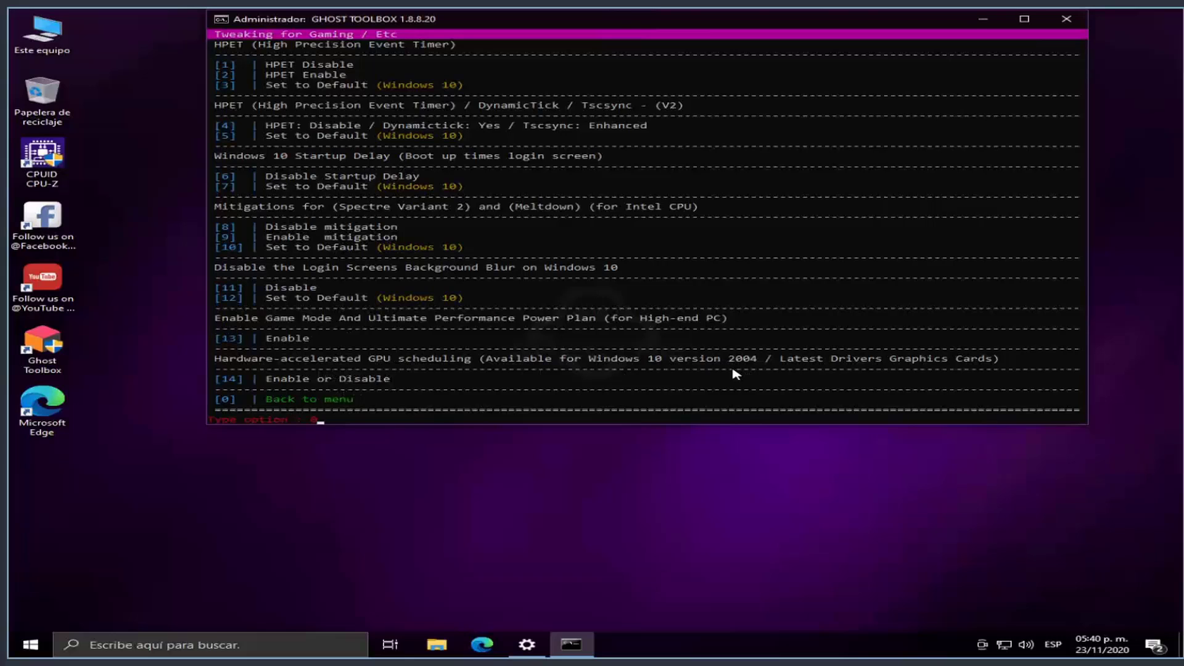
pyautogui.press('Return')
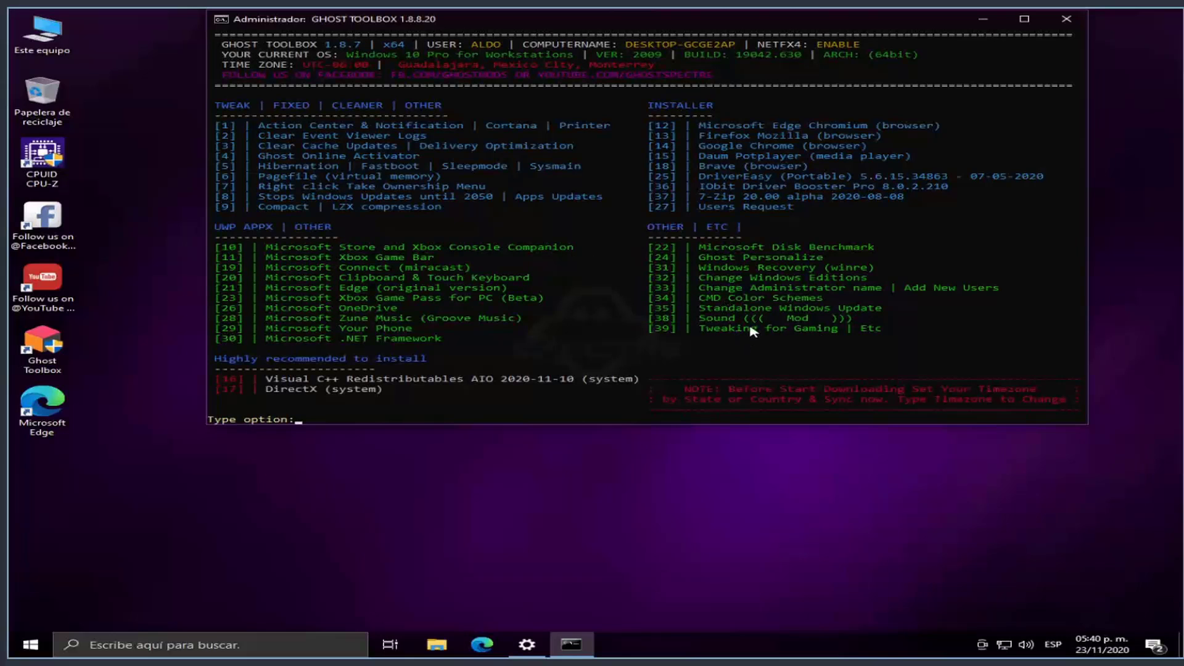
# Start installing IObit Driver Booster Pro 8.0.2.210 with Ghost Toolbox option 36, and minimize the toolbox during the download.
pyautogui.write('38')
pyautogui.press('Return')
pyautogui.write('6')
pyautogui.press('Return')
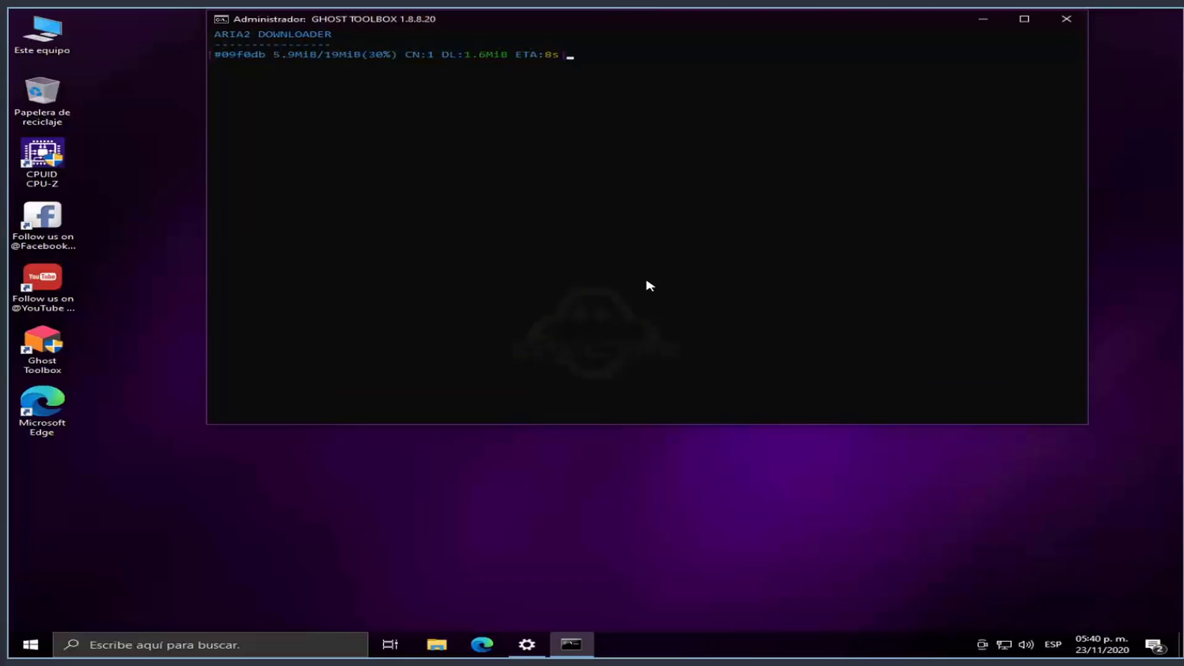
pyautogui.click(987, 21)
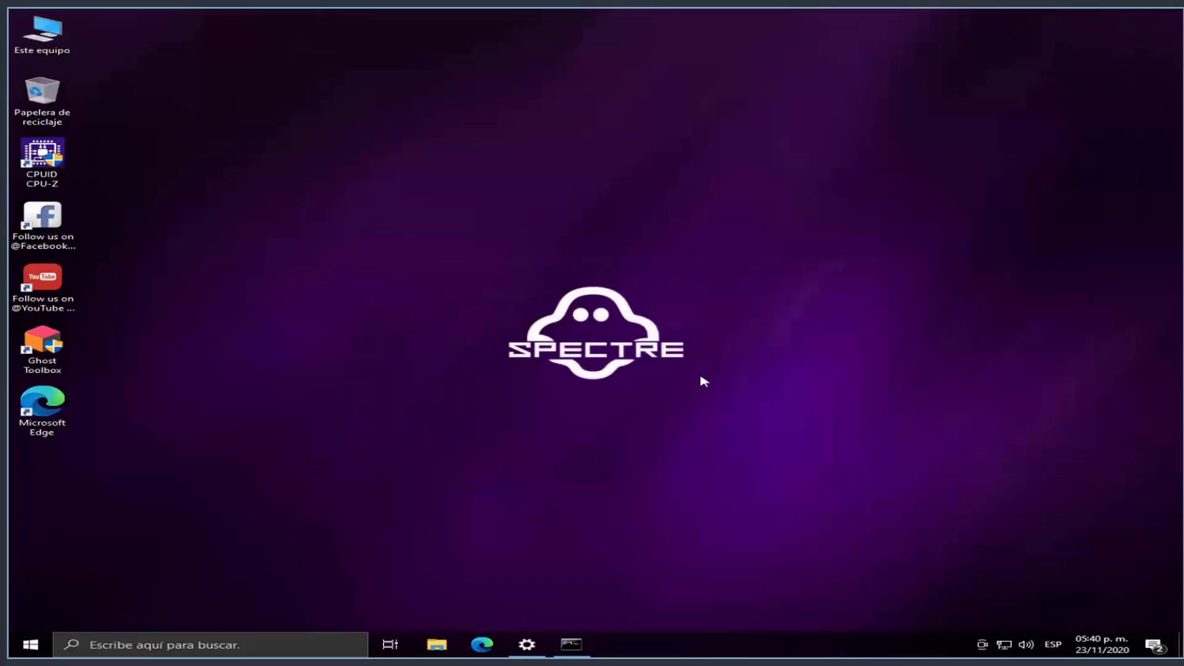
# Unlock the taskbar and move it to the right edge of the desktop.
pyautogui.rightClick(693, 646)
pyautogui.click(702, 605)
pyautogui.moveTo(699, 412); pyautogui.dragTo(910, 248)
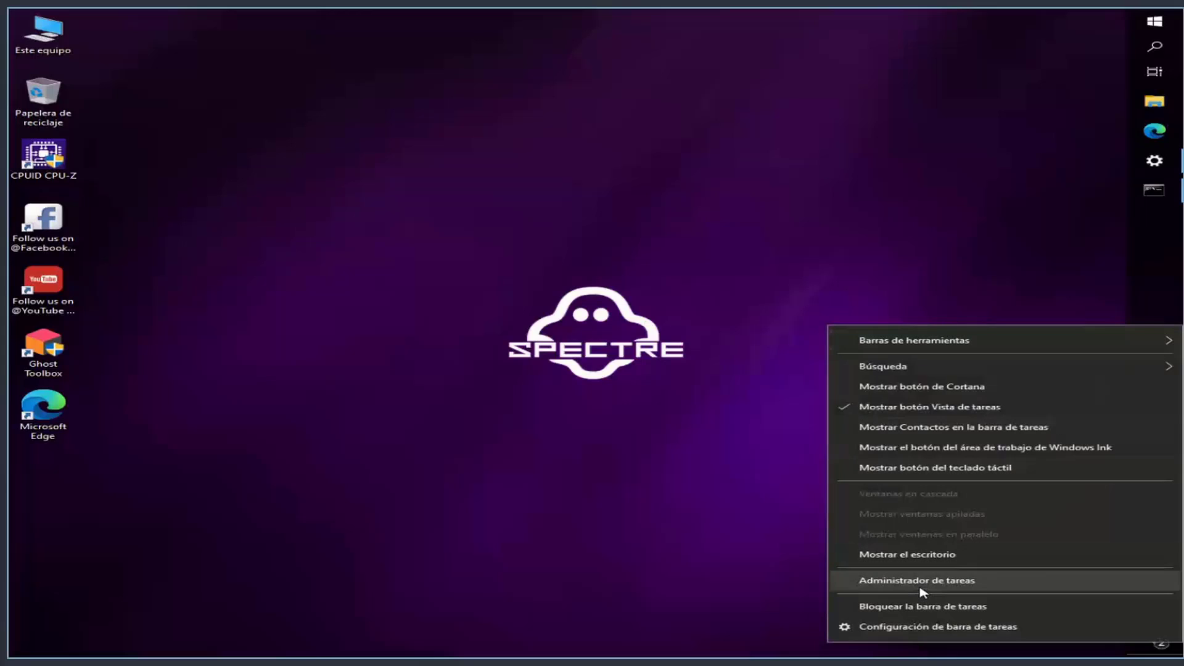
# Lock the taskbar, enable automatic hiding in desktop mode and small taskbar buttons, and close the taskbar settings.
pyautogui.click(936, 628)
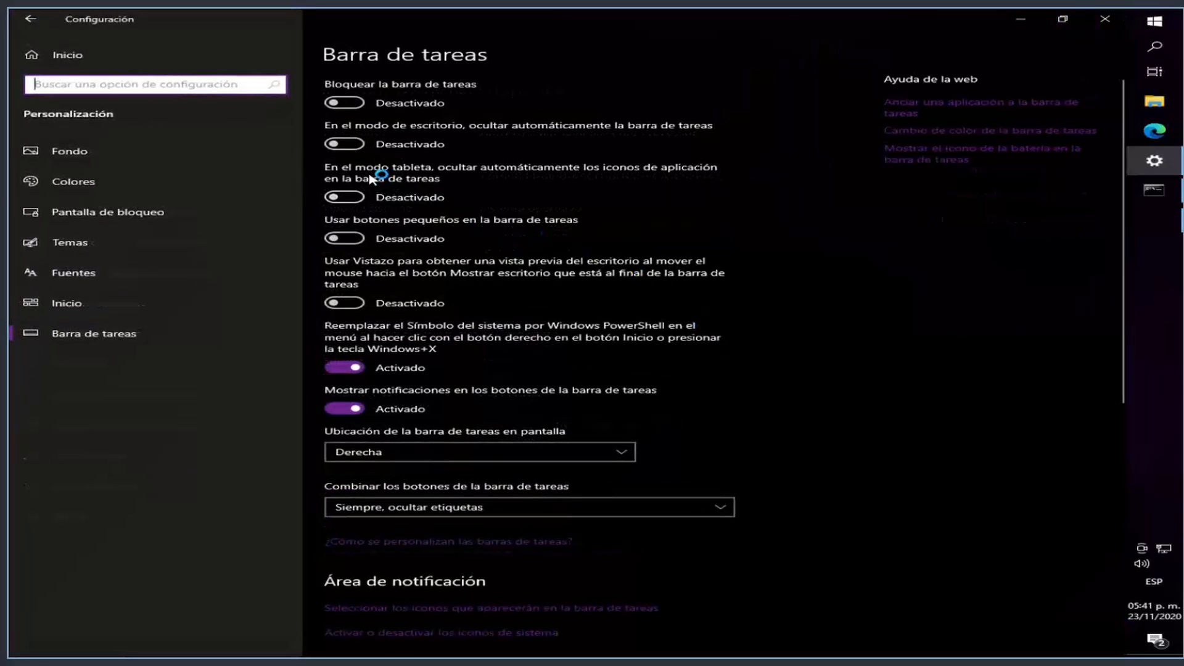
pyautogui.click(356, 102)
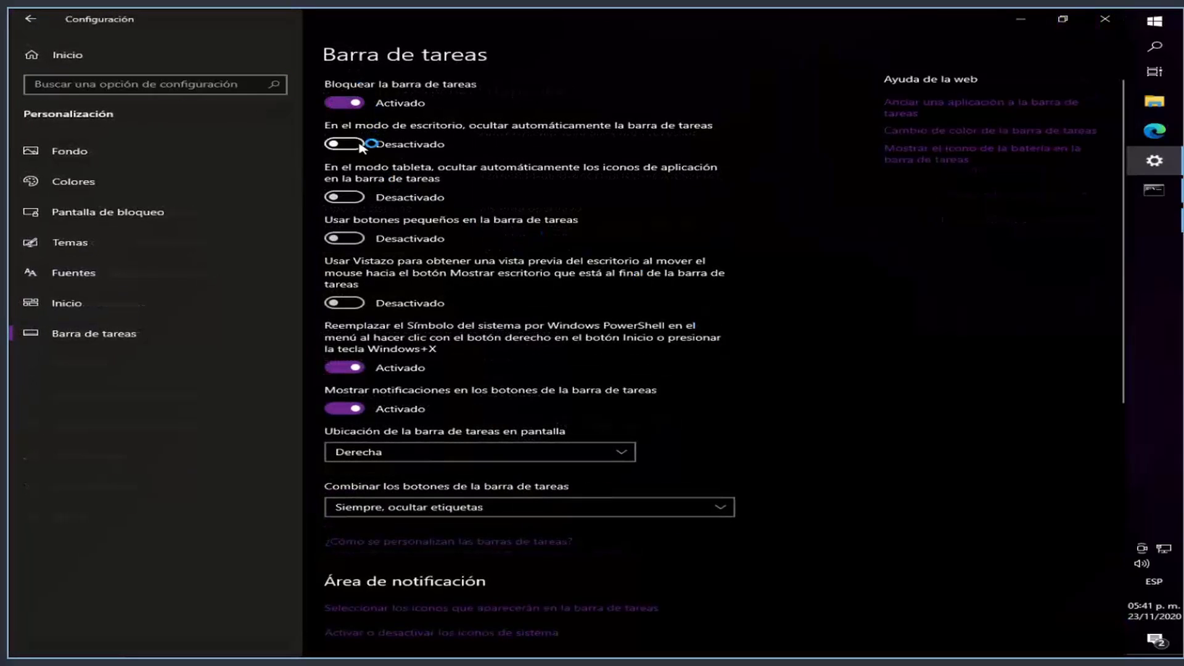
pyautogui.click(345, 144)
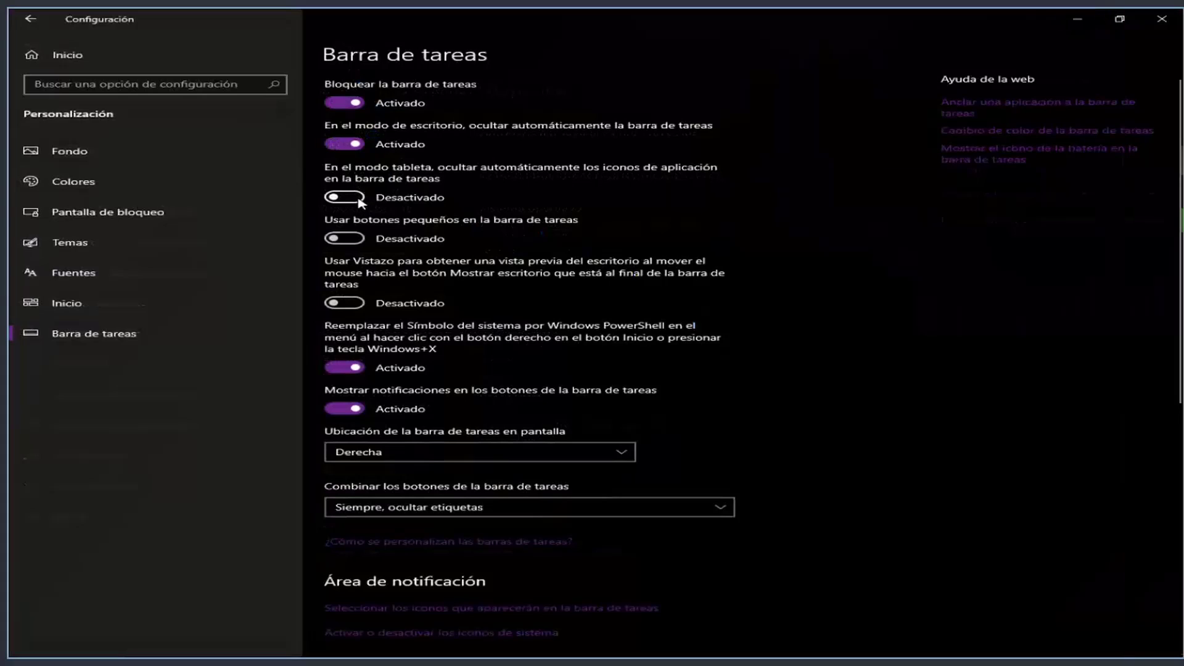
pyautogui.click(356, 239)
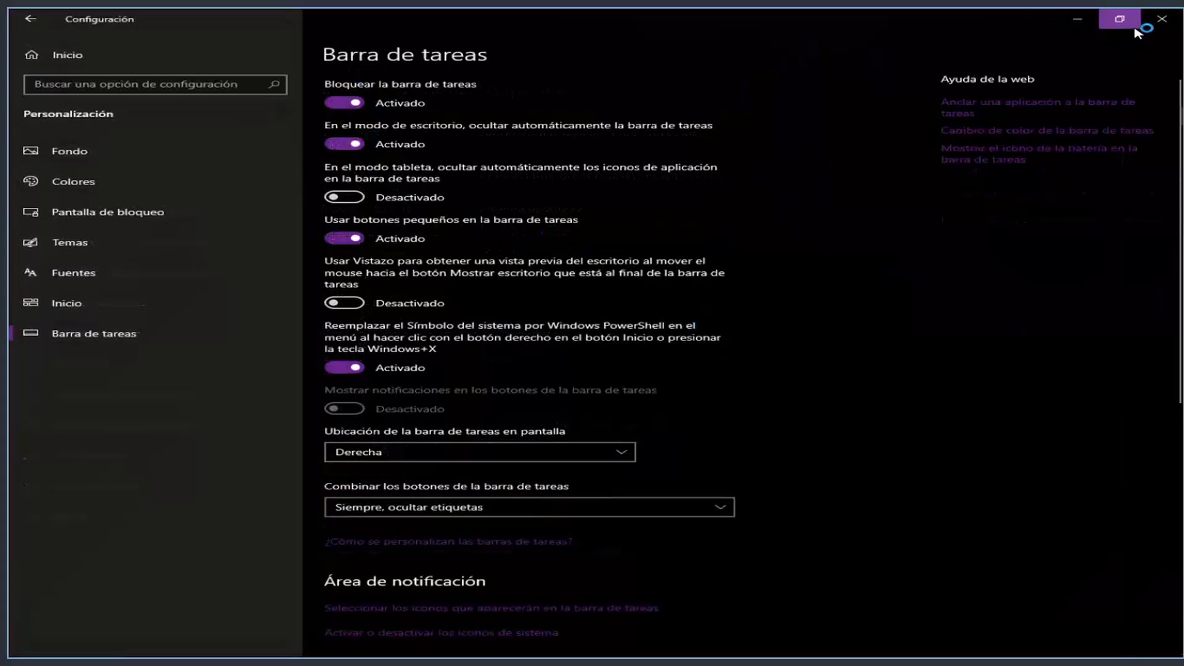
pyautogui.click(1154, 19)
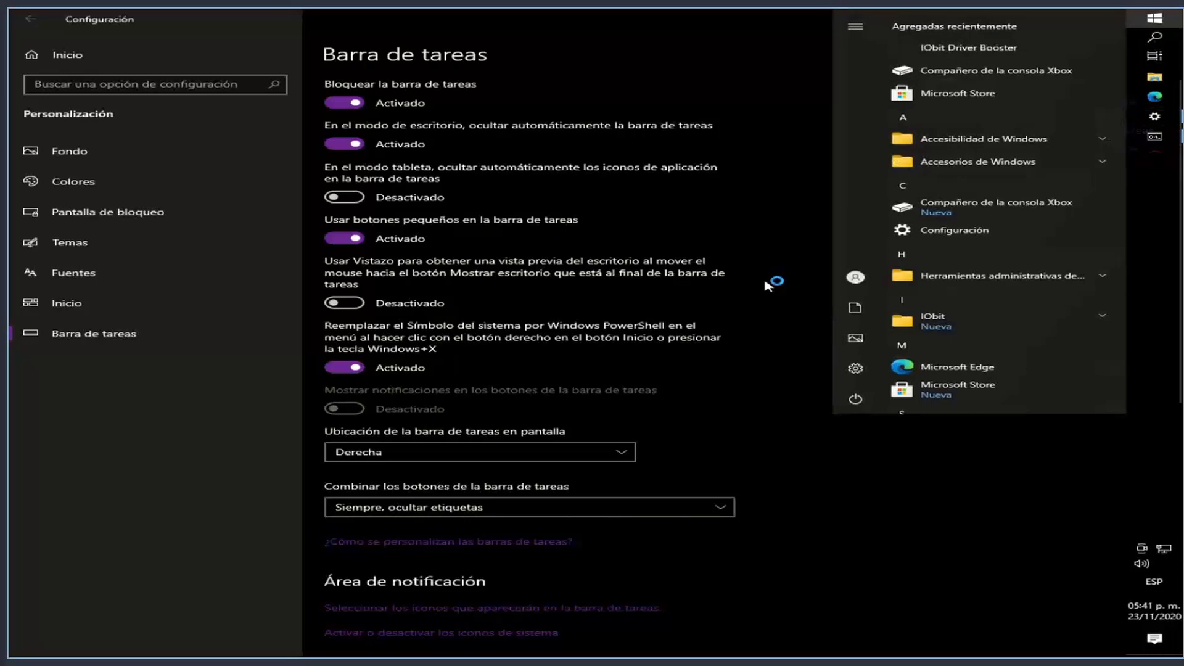
pyautogui.click(818, 22)
pyautogui.click(1162, 19)
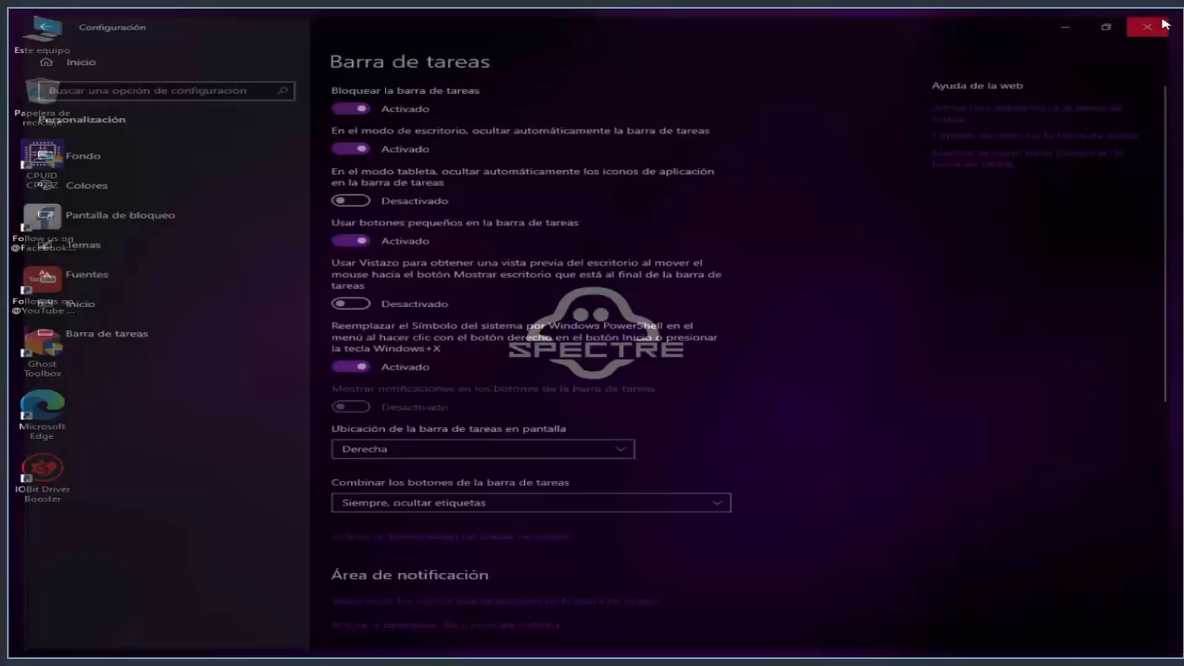
# Arrange all the desktop icons in a row along the bottom of the desktop, ending with YouTube, Facebook and CPU-Z.
pyautogui.moveTo(1179, 119)
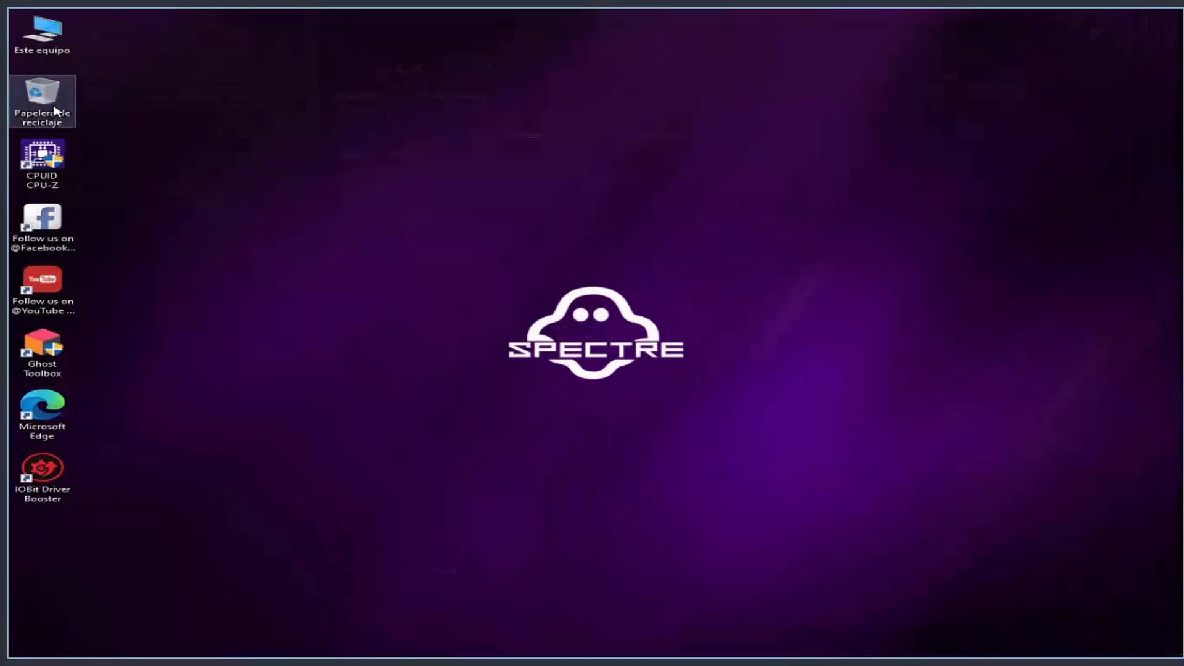
pyautogui.moveTo(54, 111); pyautogui.dragTo(111, 618)
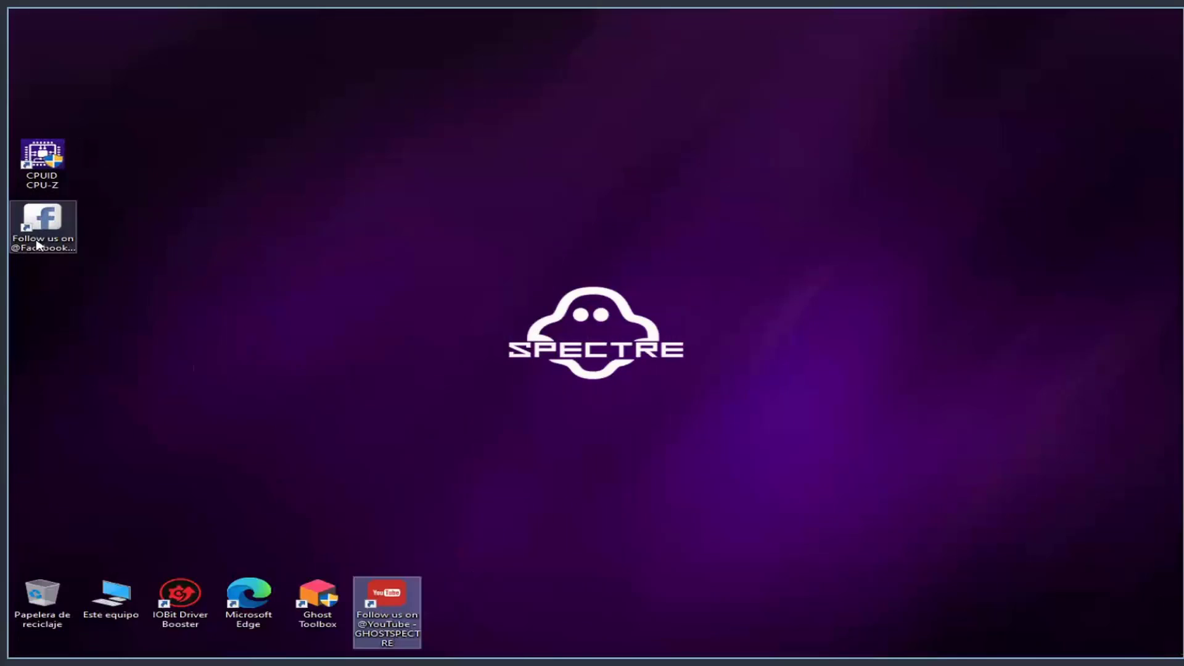
pyautogui.moveTo(45, 233); pyautogui.dragTo(469, 626)
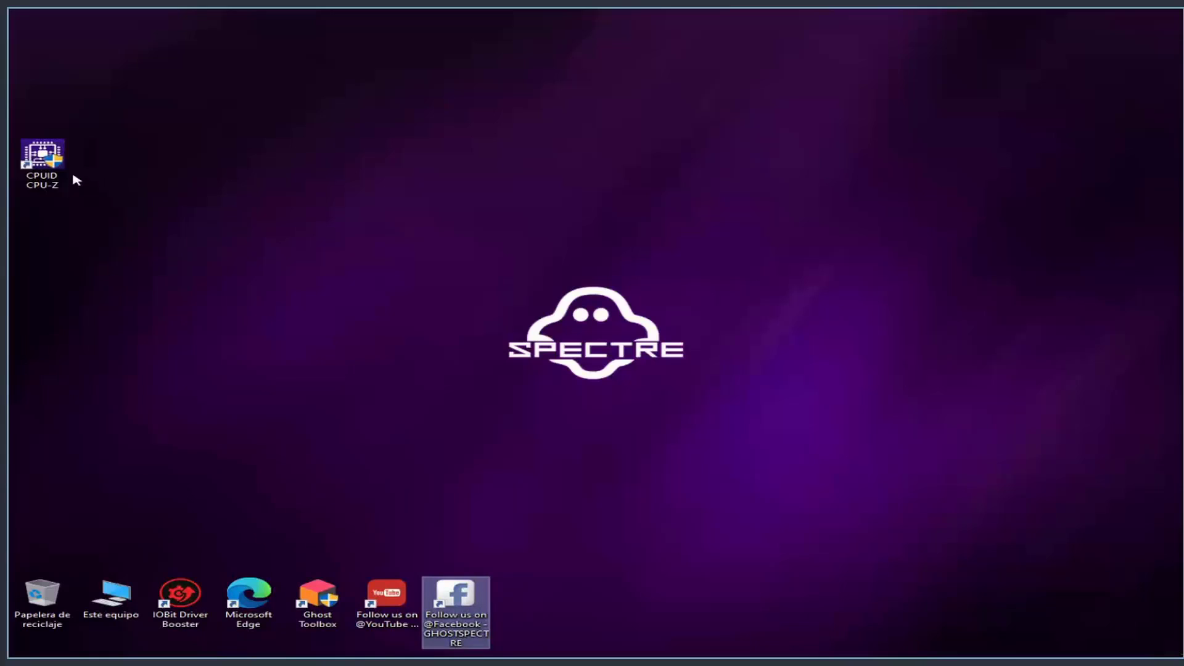
pyautogui.moveTo(44, 159); pyautogui.dragTo(556, 585)
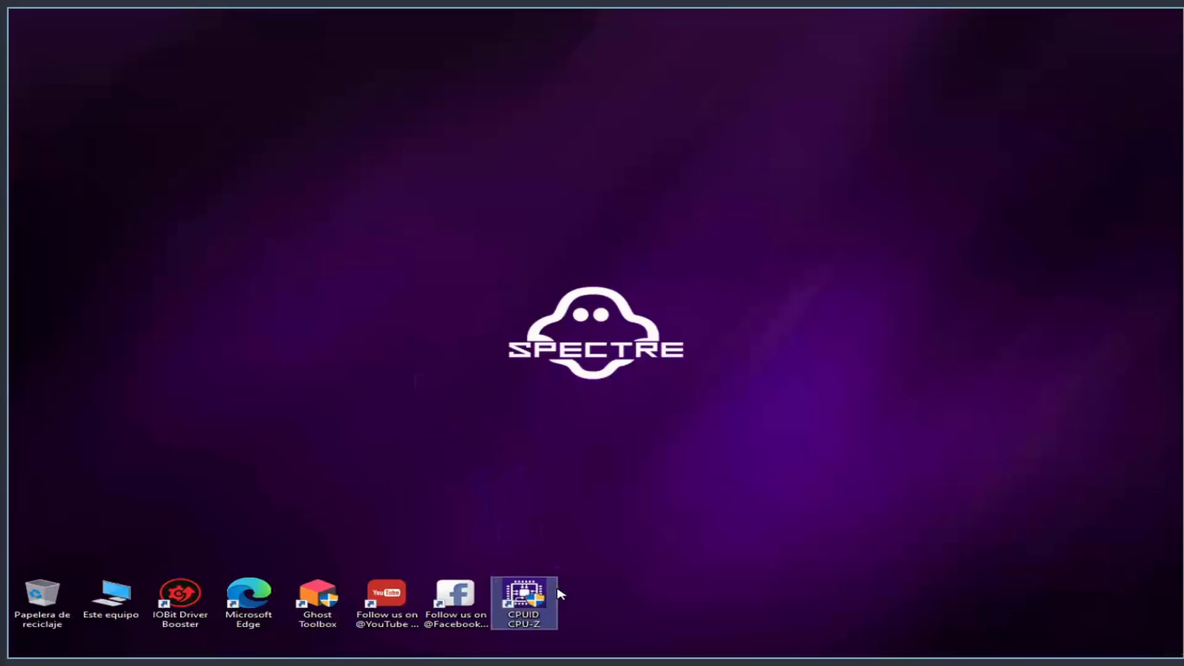
pyautogui.click(658, 425)
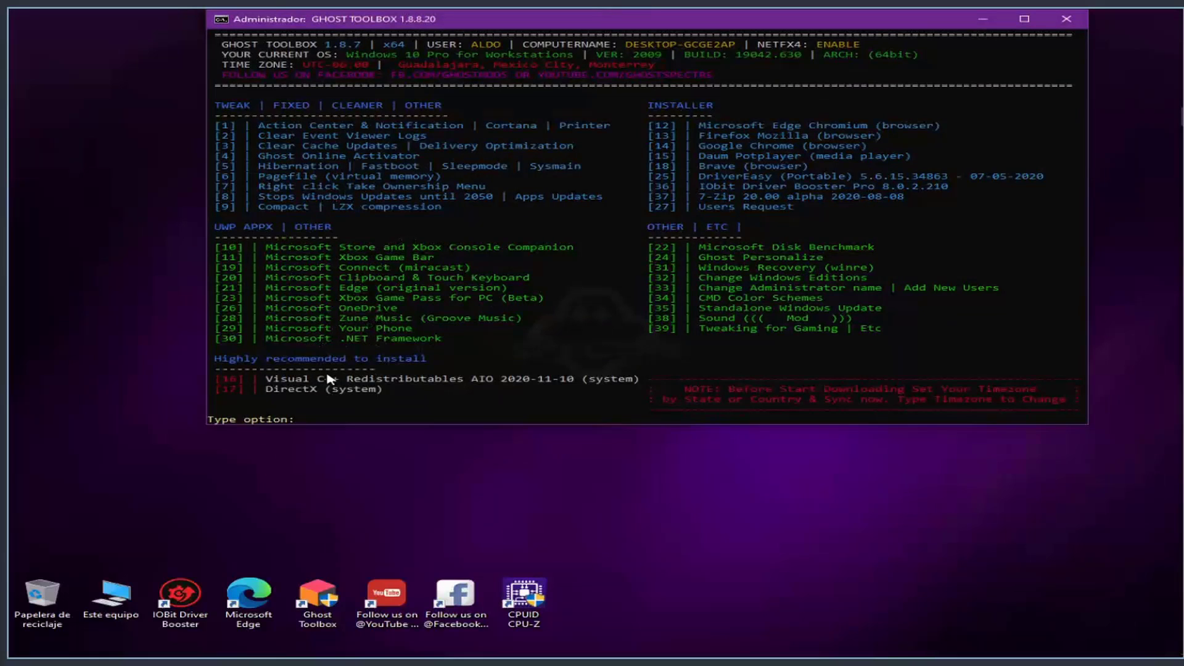
# Launch IObit Driver Booster, minimize Ghost Toolbox, and scan for outdated drivers and game components.
pyautogui.click(177, 605)
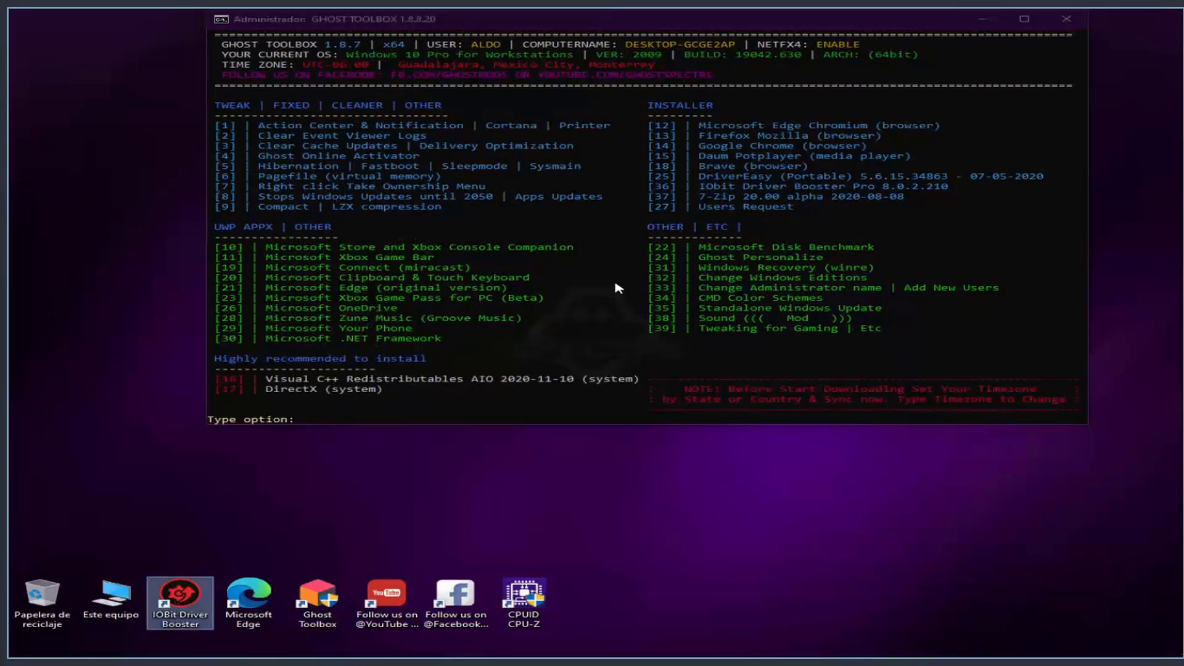
pyautogui.click(984, 20)
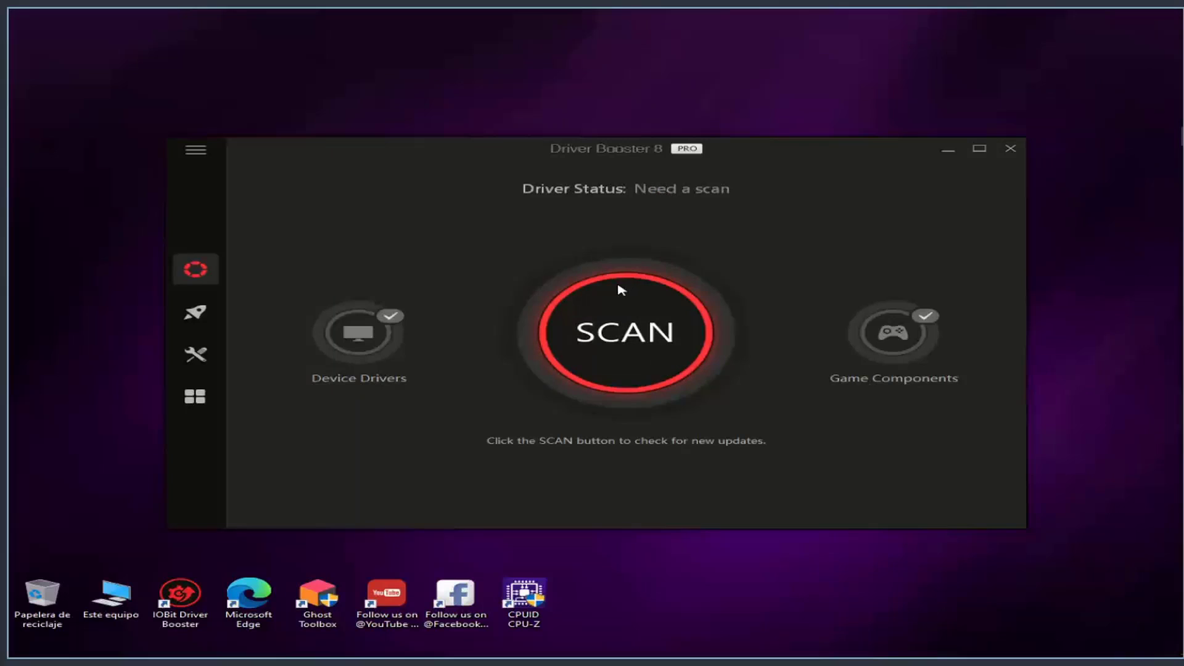
pyautogui.click(609, 312)
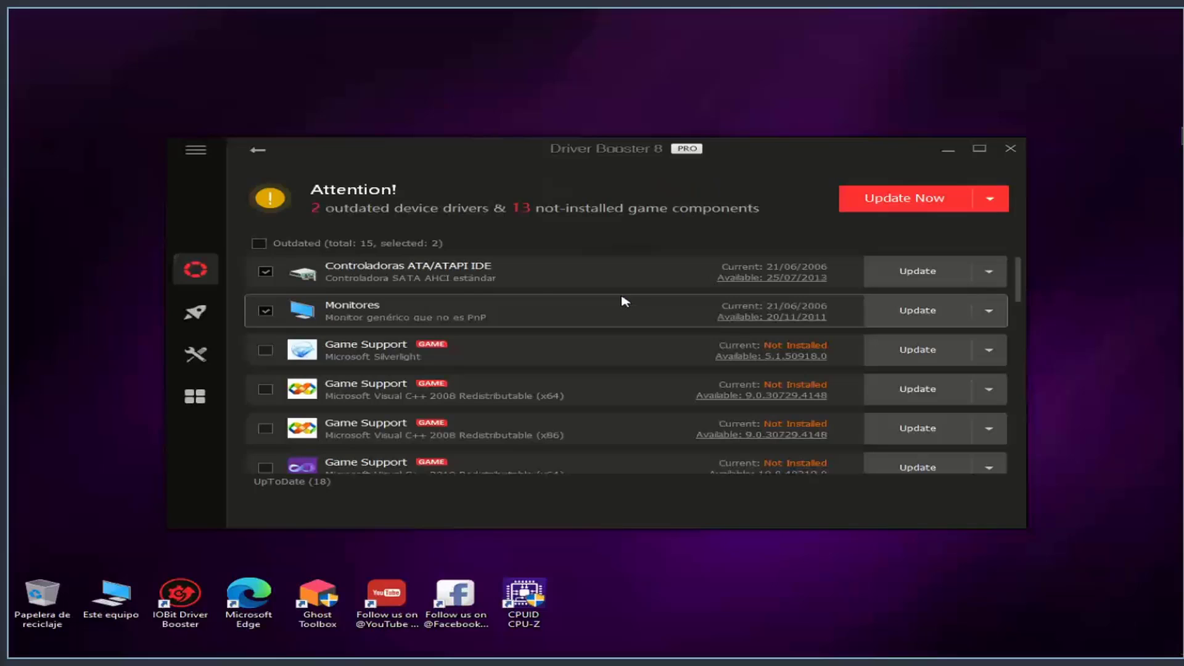
# Select all outdated drivers and game components in Driver Booster and start updating them.
pyautogui.click(259, 242)
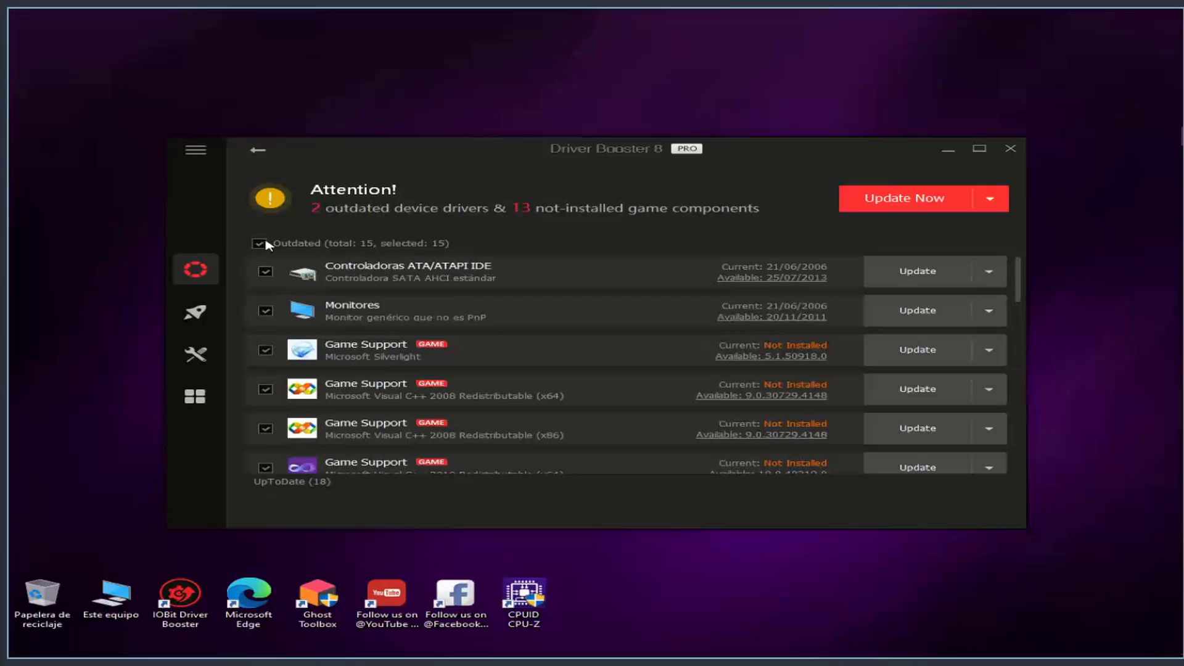
pyautogui.scroll(-15, 431, 315)
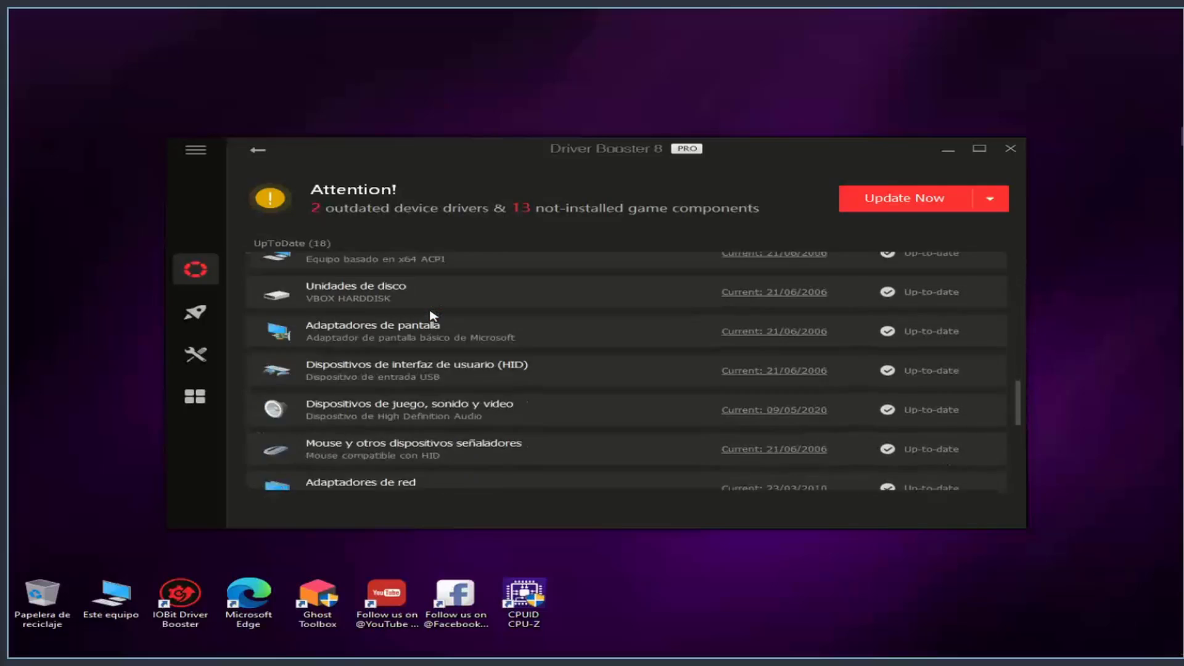
pyautogui.scroll(-5, 430, 316)
pyautogui.click(940, 199)
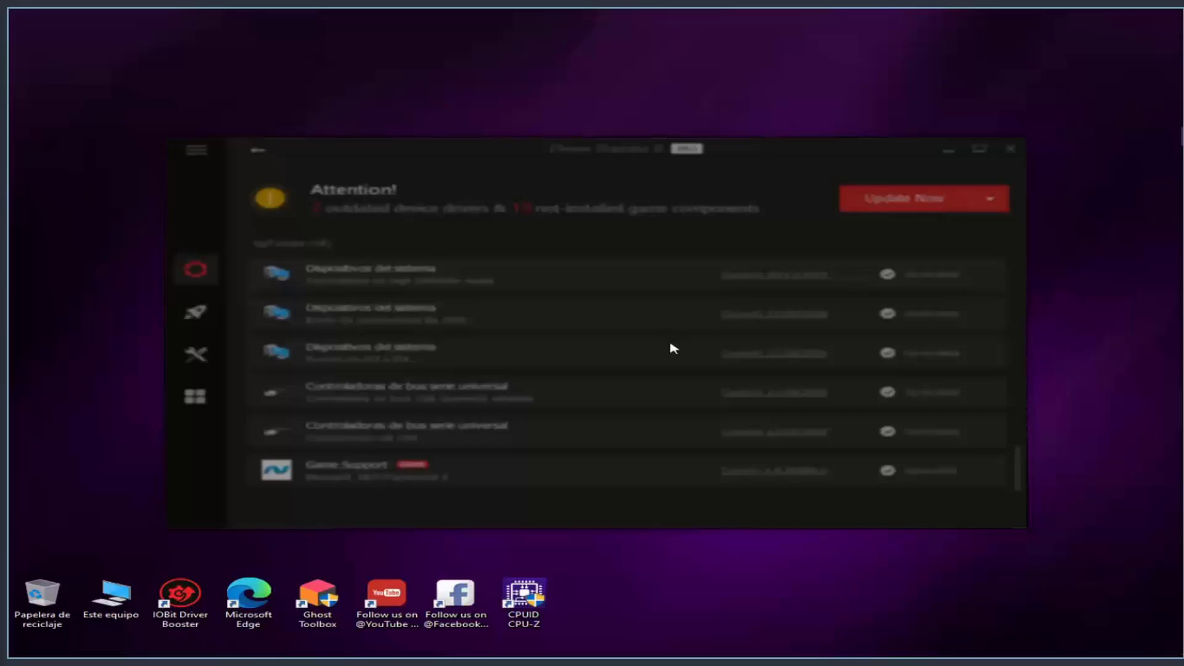
pyautogui.click(746, 404)
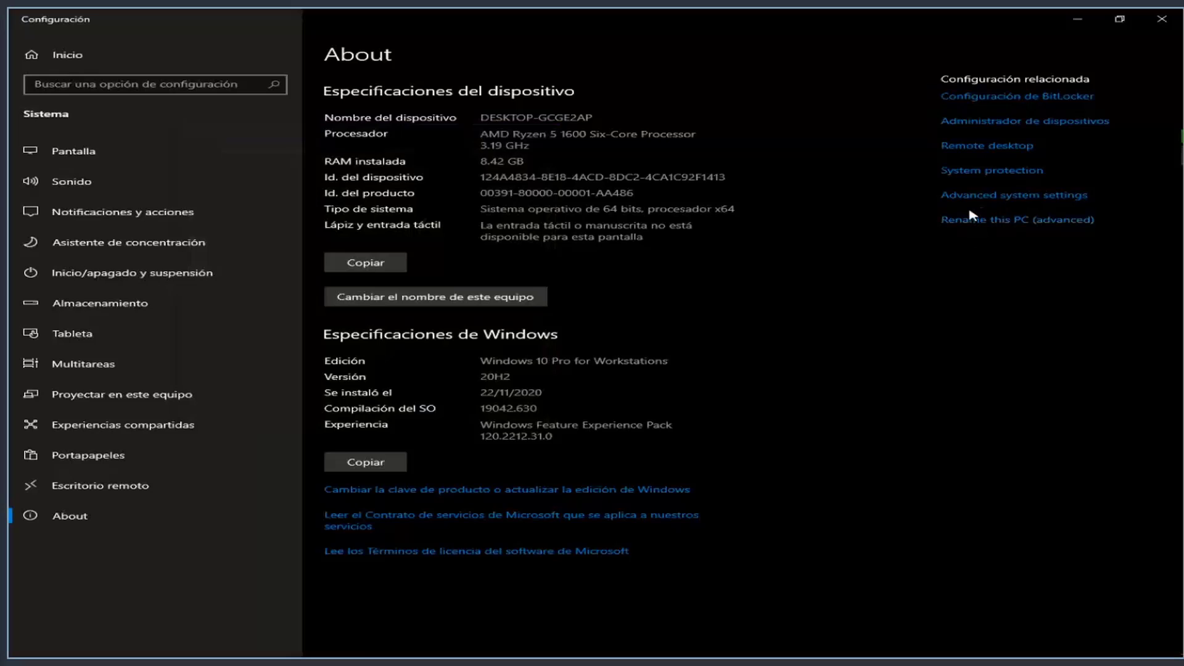
# Rename the PC to WINDOWS-COMPACT, postpone the restart, and close the open settings and file explorer windows.
pyautogui.click(472, 301)
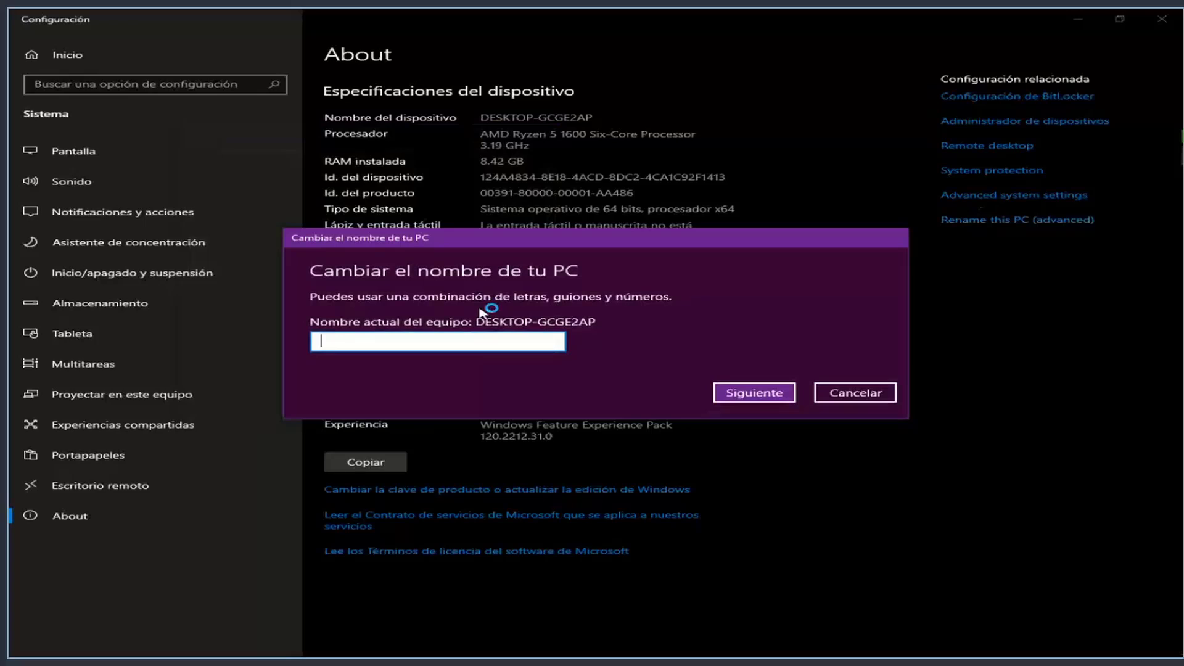
pyautogui.write('WINDOWS COMPACT')
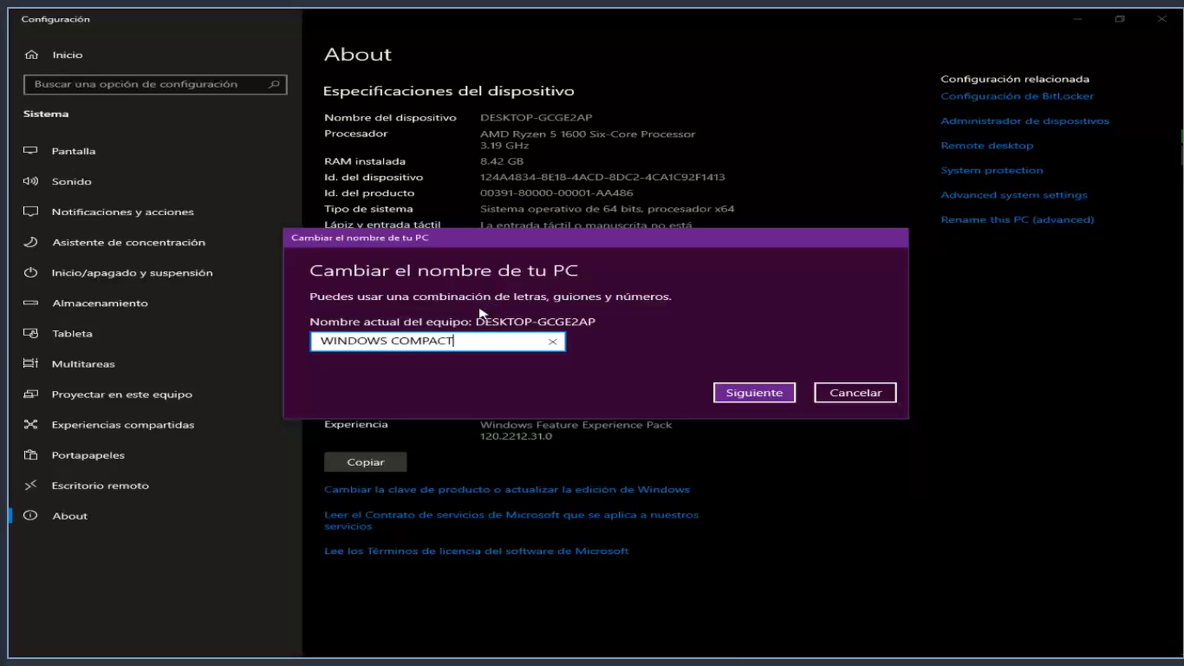
pyautogui.click(752, 393)
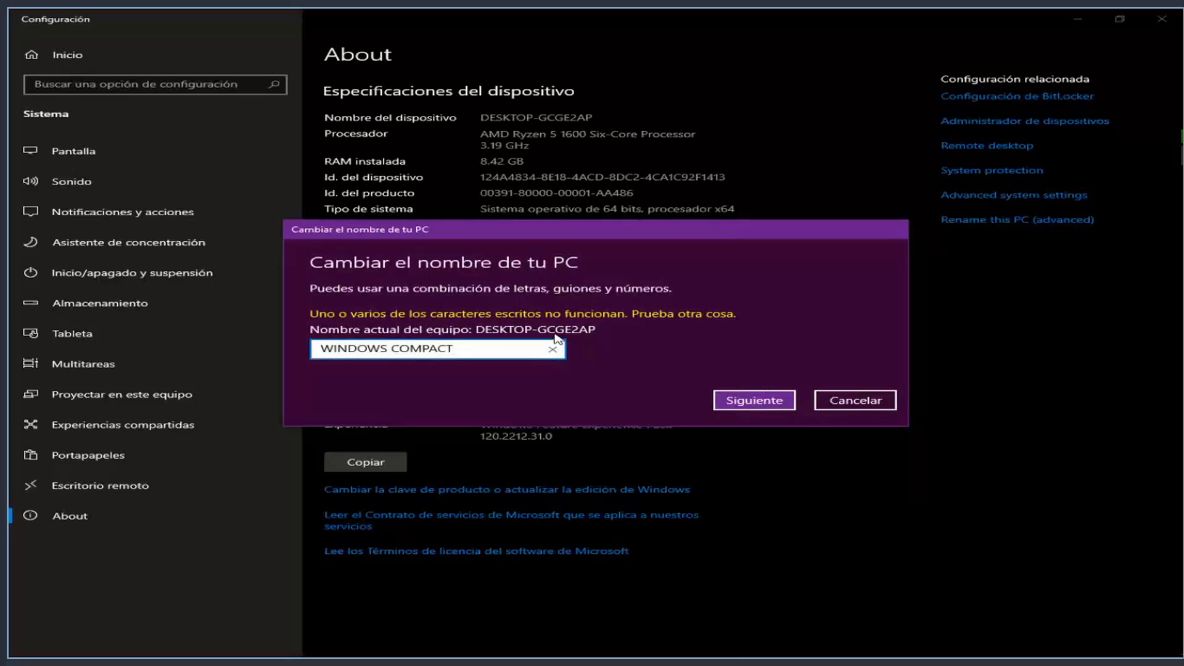
pyautogui.write('T')
pyautogui.press('Delete')
pyautogui.write('-')
pyautogui.click(764, 398)
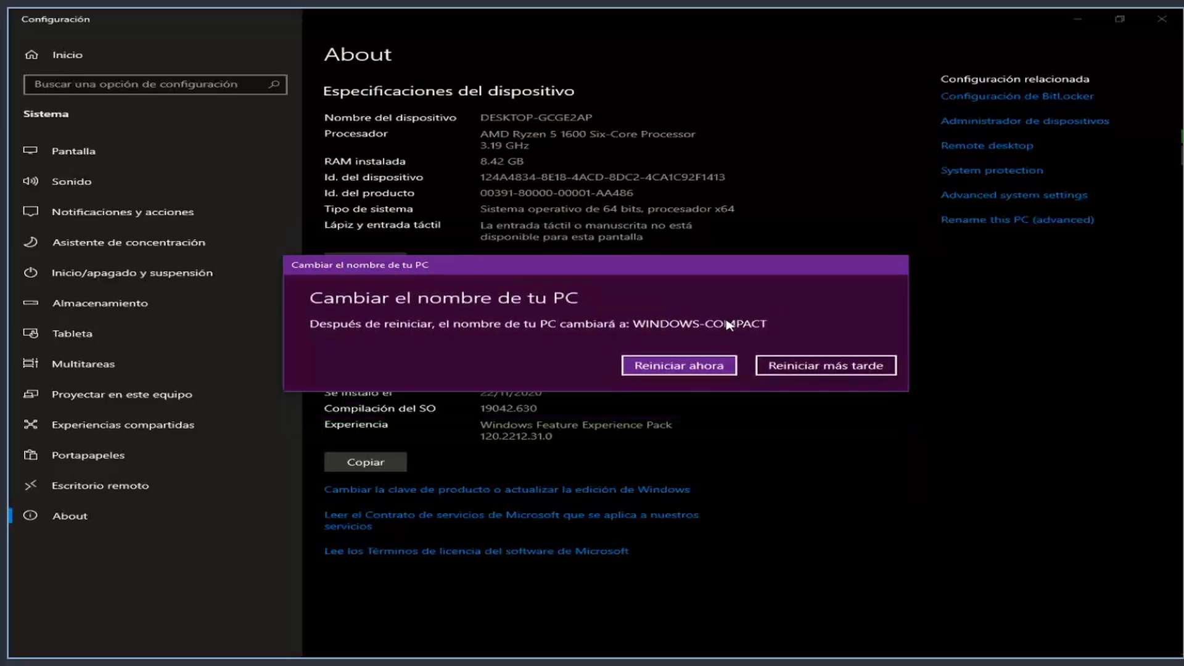
pyautogui.click(787, 368)
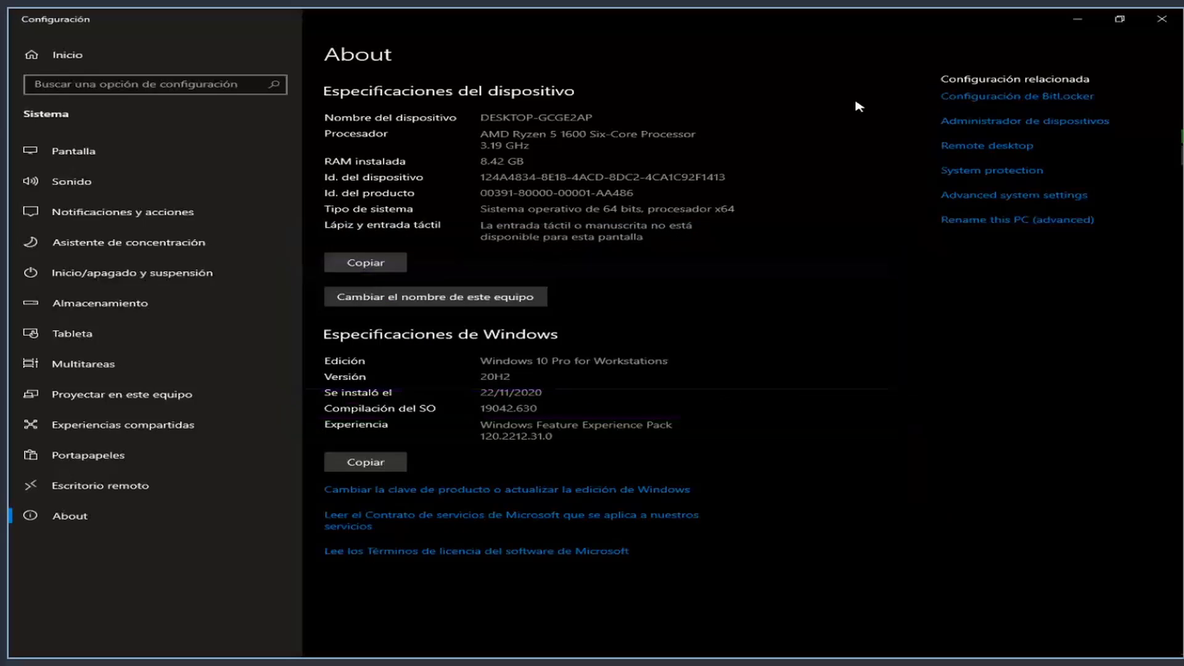
pyautogui.click(1170, 24)
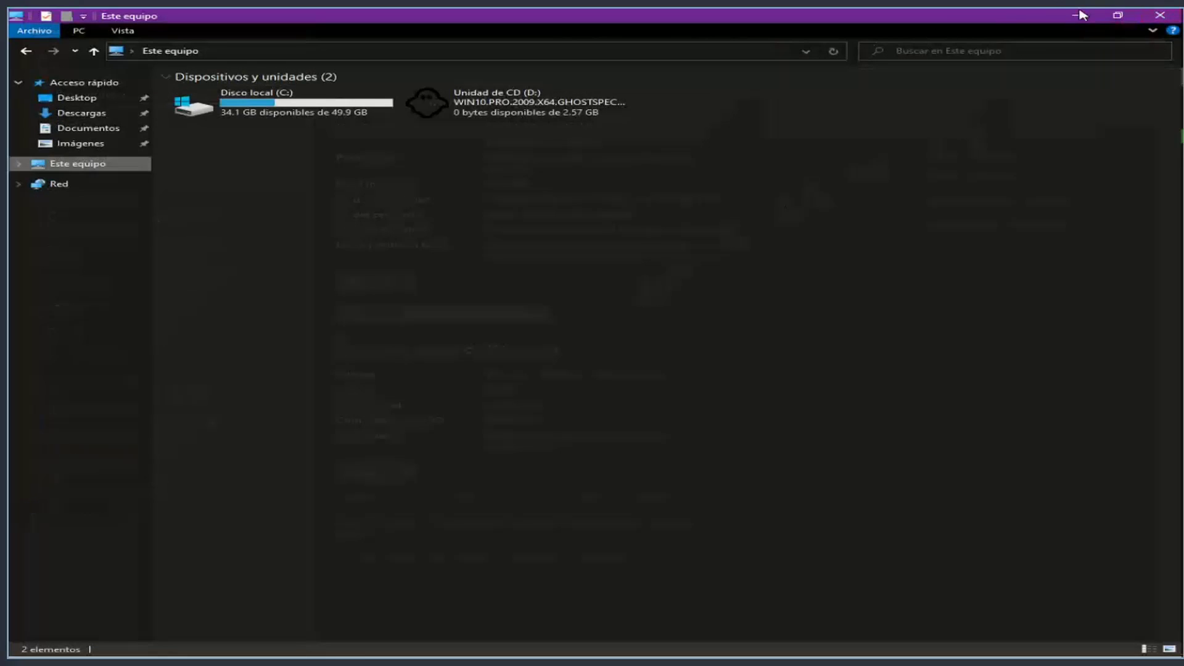
pyautogui.click(1160, 21)
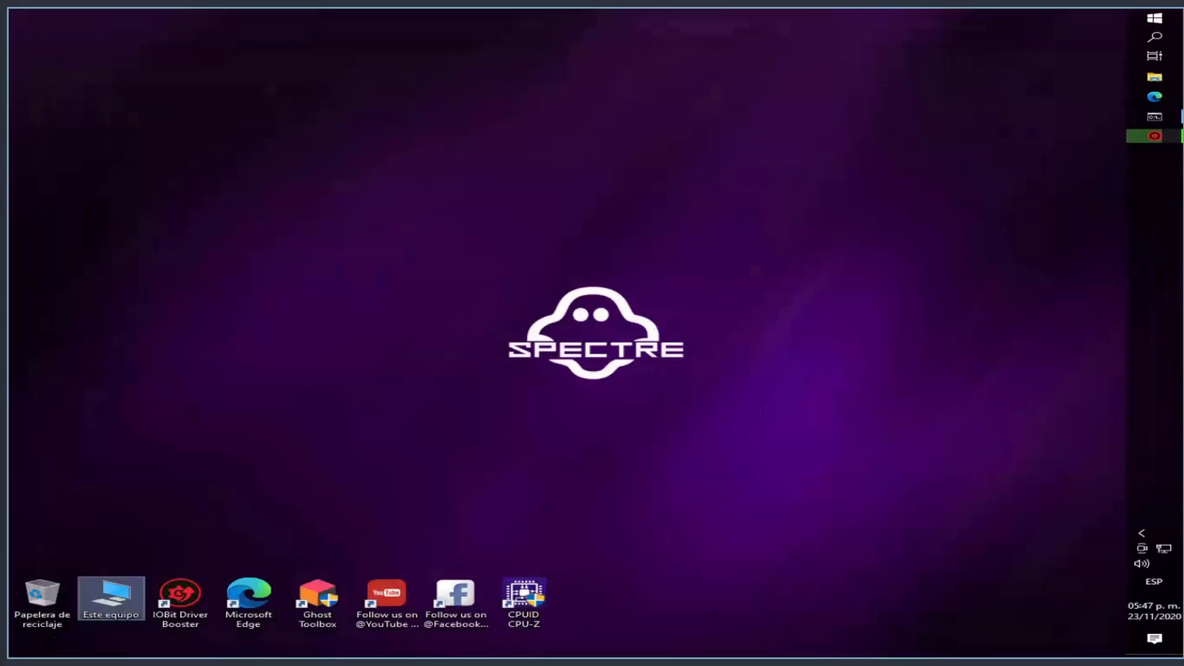
# Return to Driver Booster, review the updated driver list, and reboot the computer to apply the updates.
pyautogui.click(1154, 136)
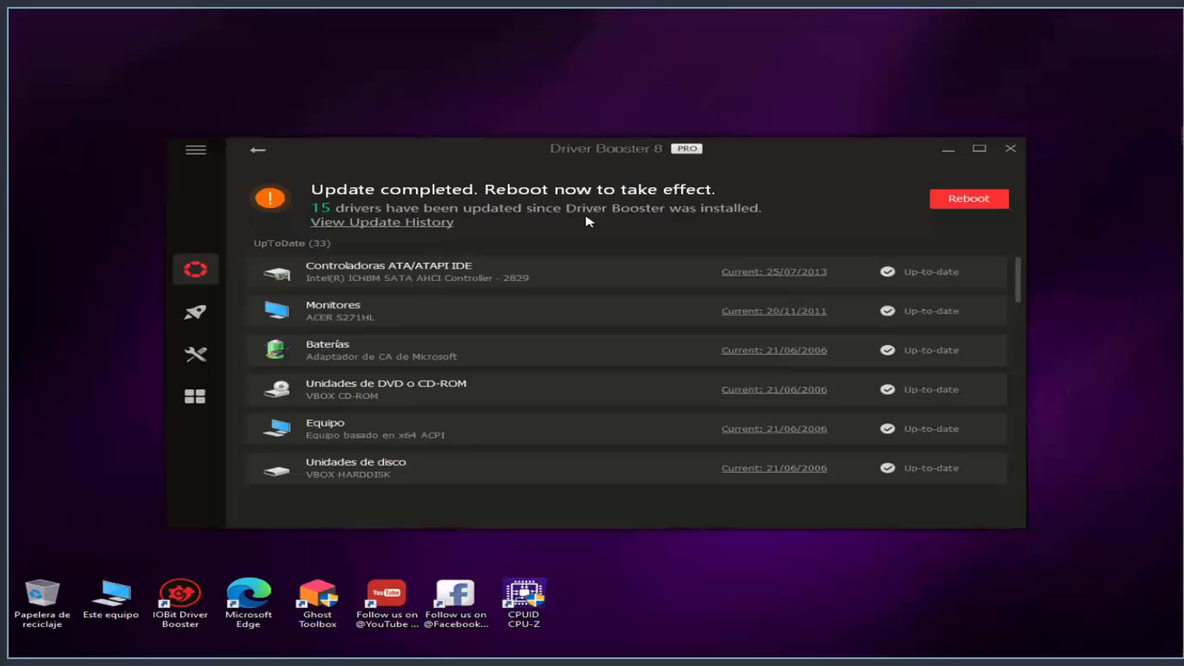
pyautogui.scroll(-3, 588, 222)
pyautogui.click(990, 198)
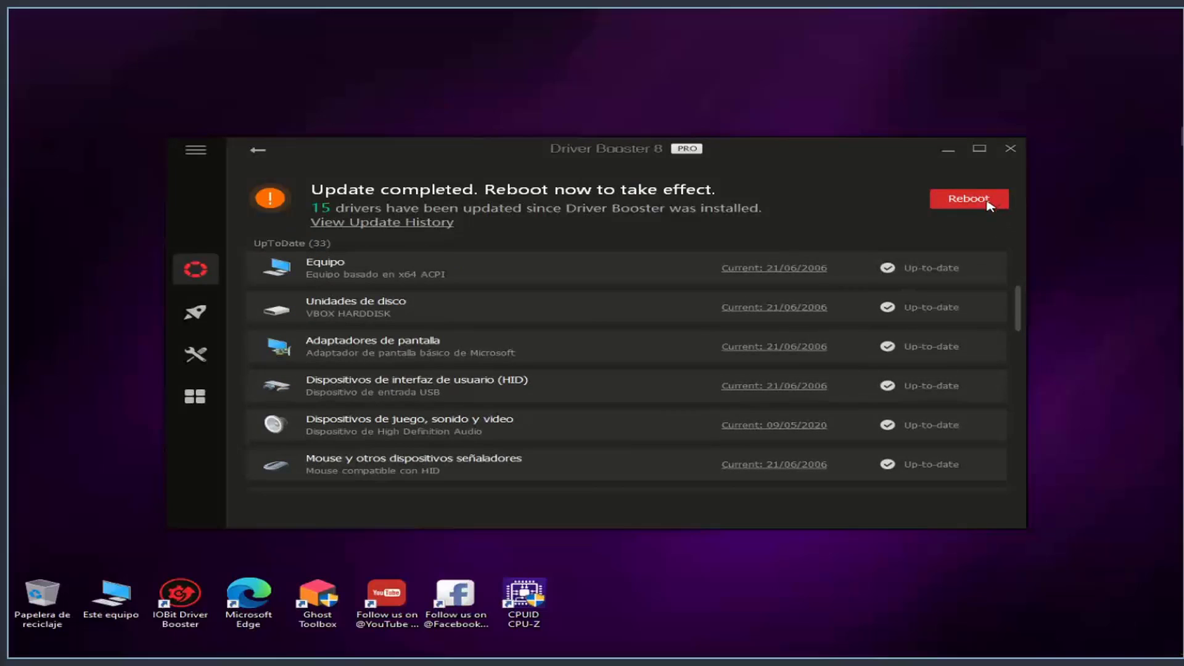
pyautogui.click(559, 367)
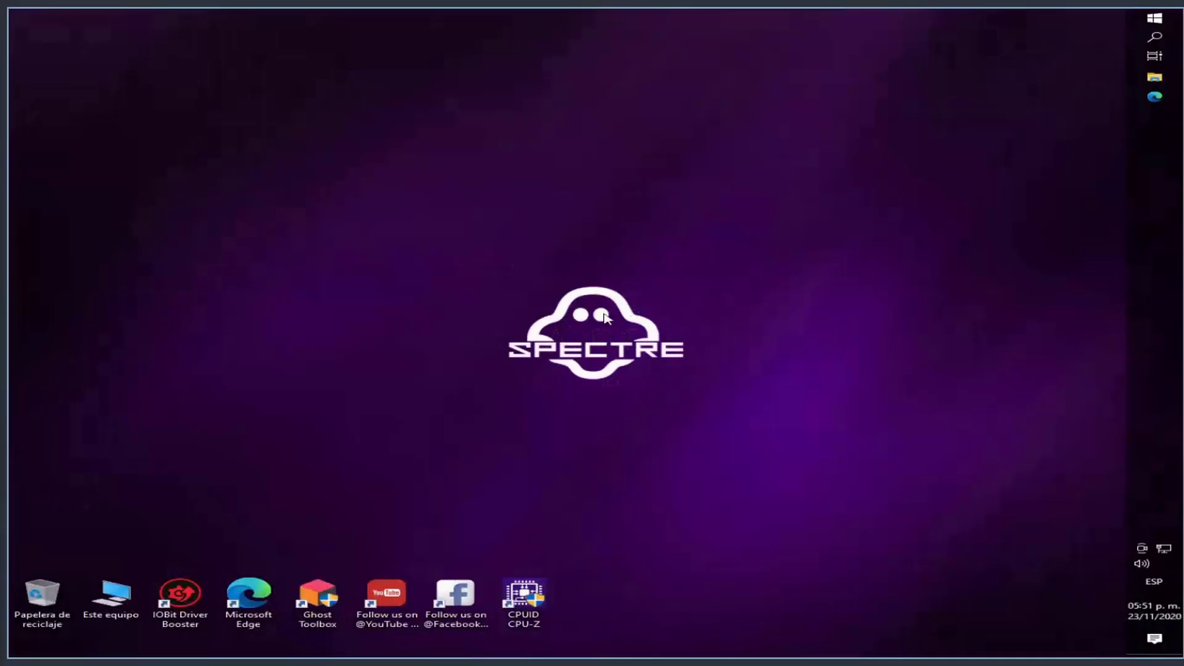
# Increase the Start menu's height to fit the whole app list, look at its power entry, and close it.
pyautogui.click(1154, 18)
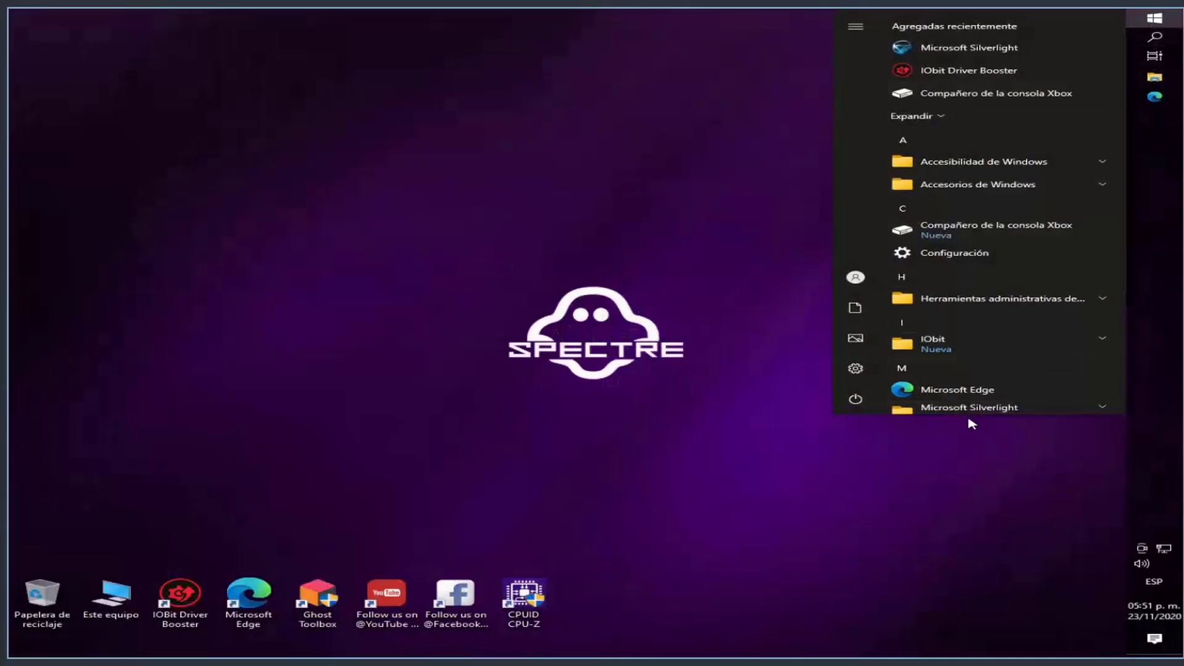
pyautogui.moveTo(967, 416); pyautogui.dragTo(996, 648)
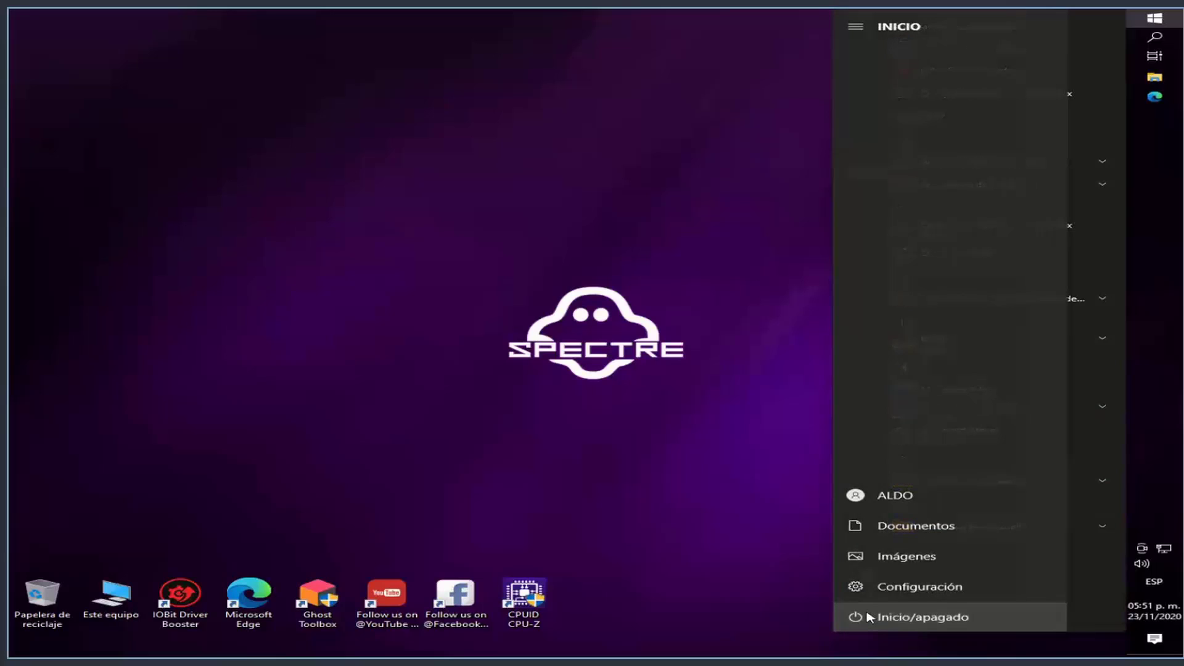
pyautogui.click(868, 615)
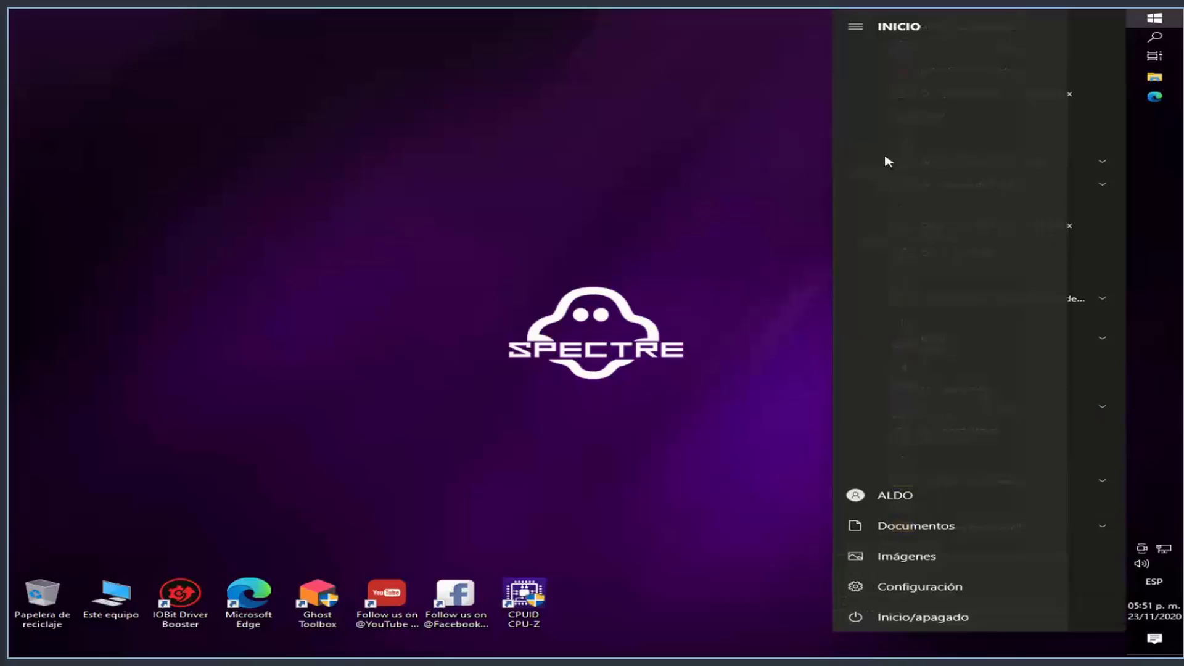
pyautogui.click(637, 298)
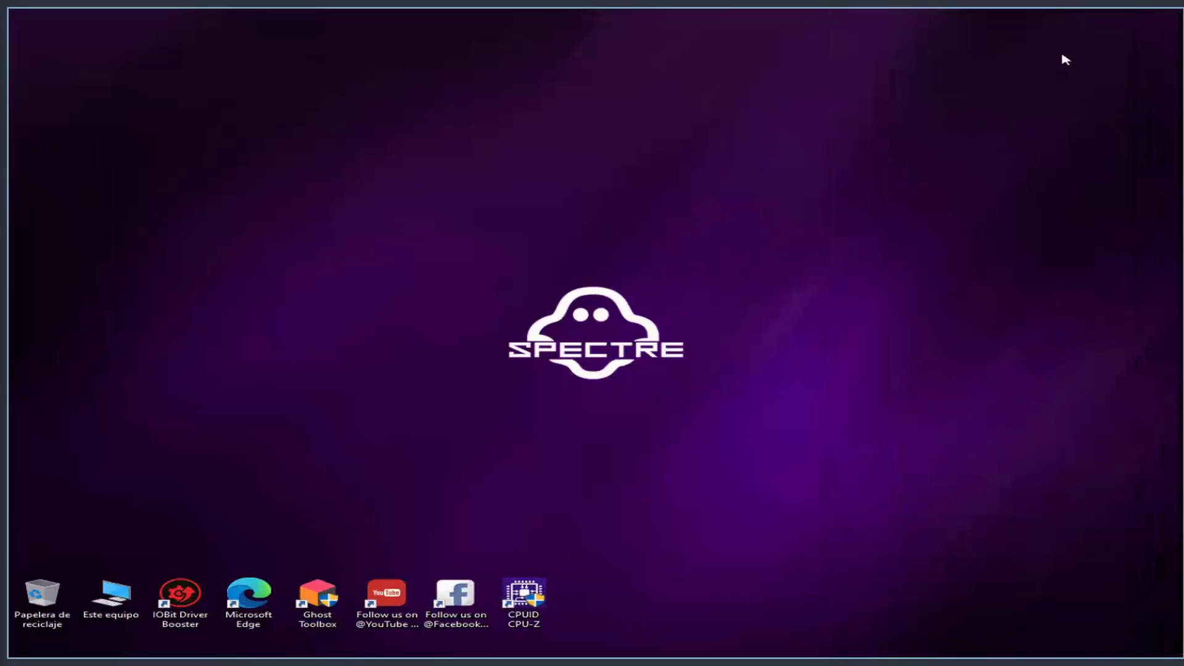
# Check the device name and Windows specifications on the system About page, and close the settings.
pyautogui.moveTo(1157, 31)
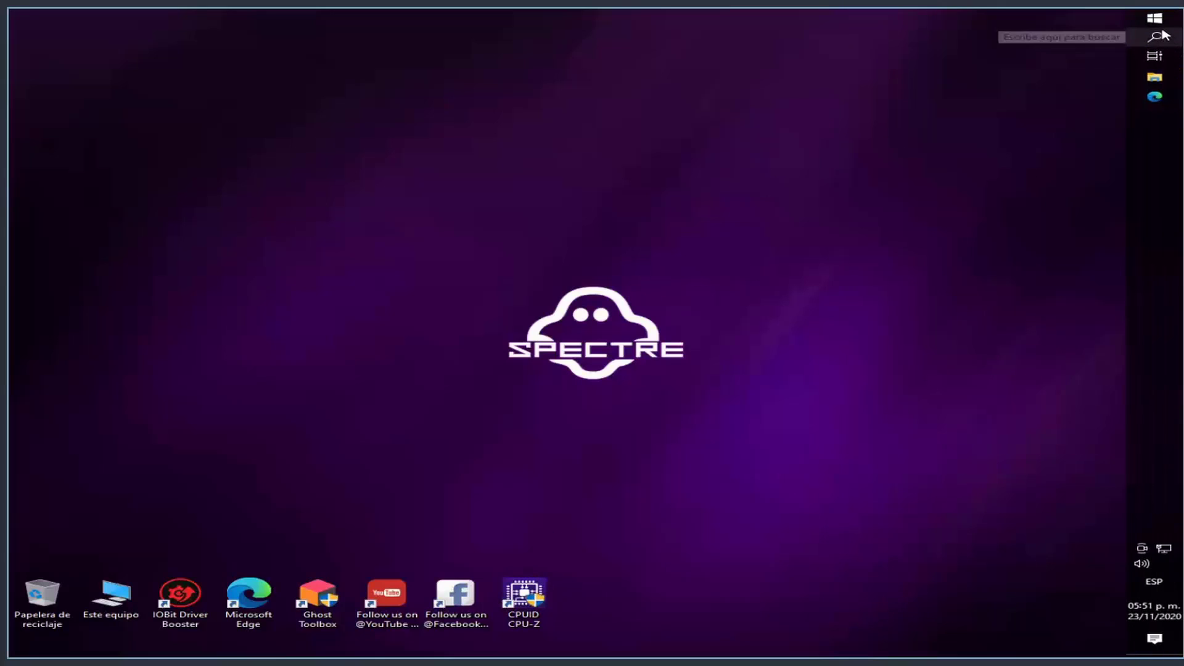
pyautogui.click(1158, 23)
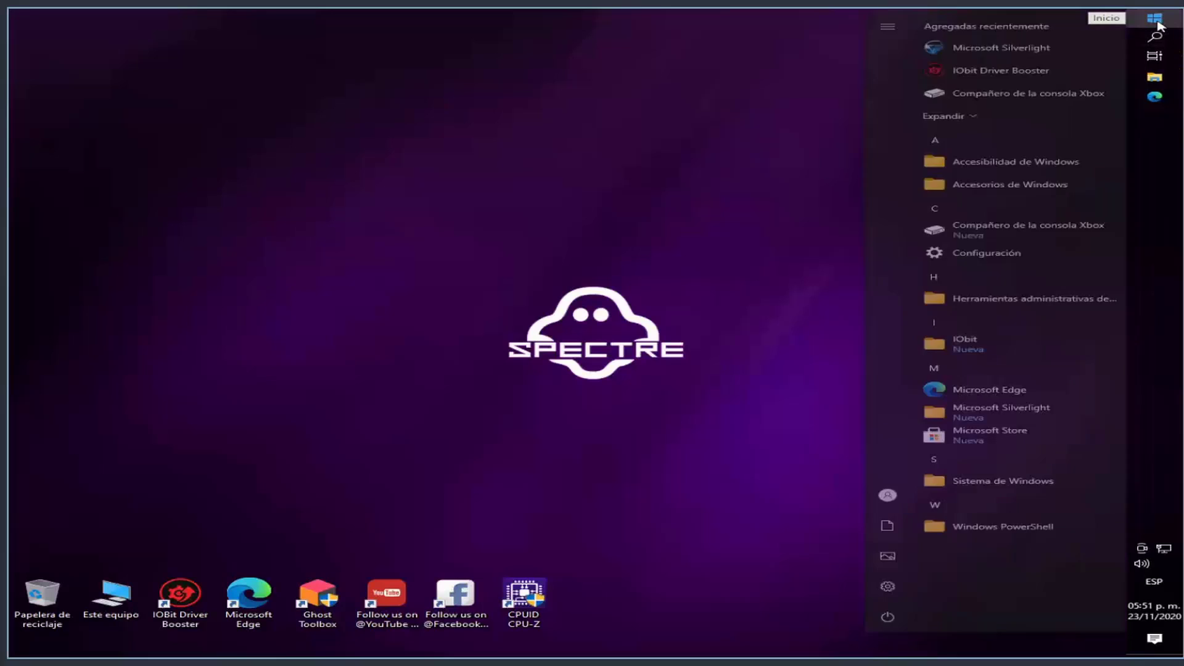
pyautogui.click(855, 586)
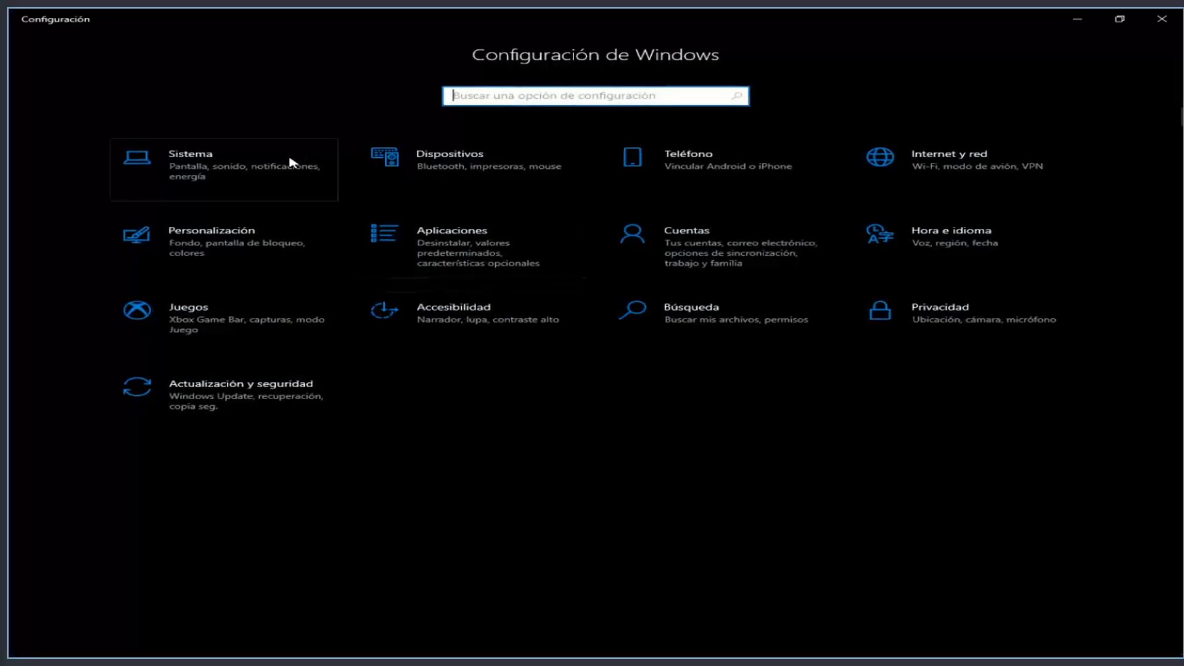
pyautogui.click(262, 167)
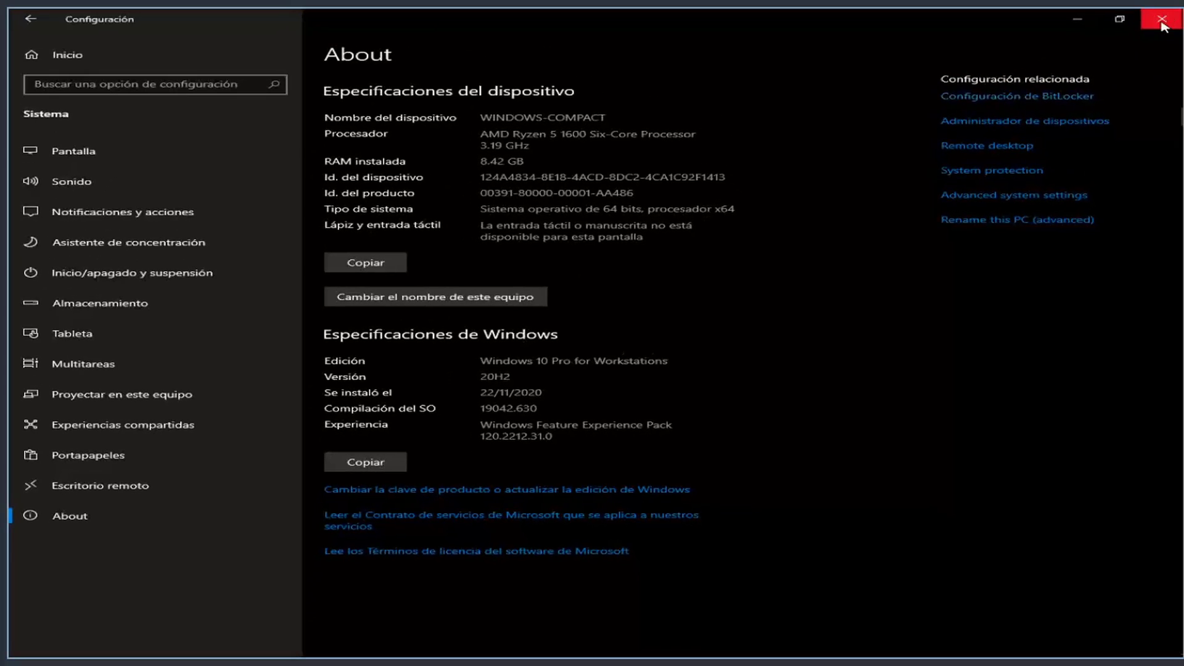
pyautogui.click(1164, 18)
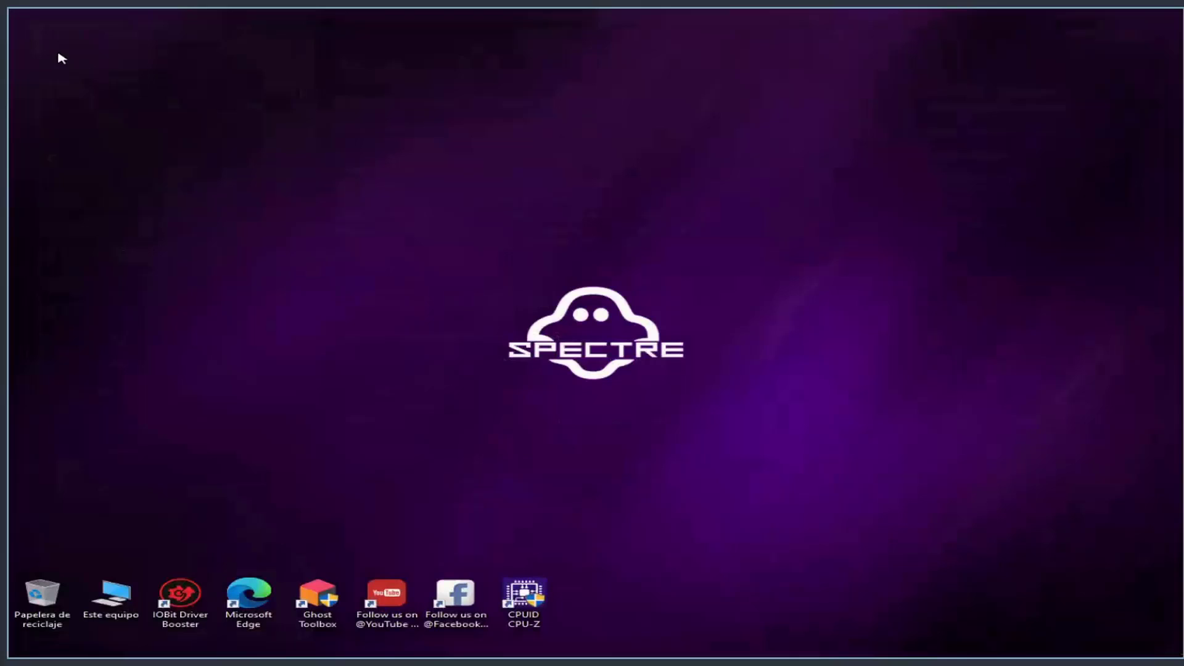
# Open the computer's power options from the Start menu.
pyautogui.moveTo(1159, 25)
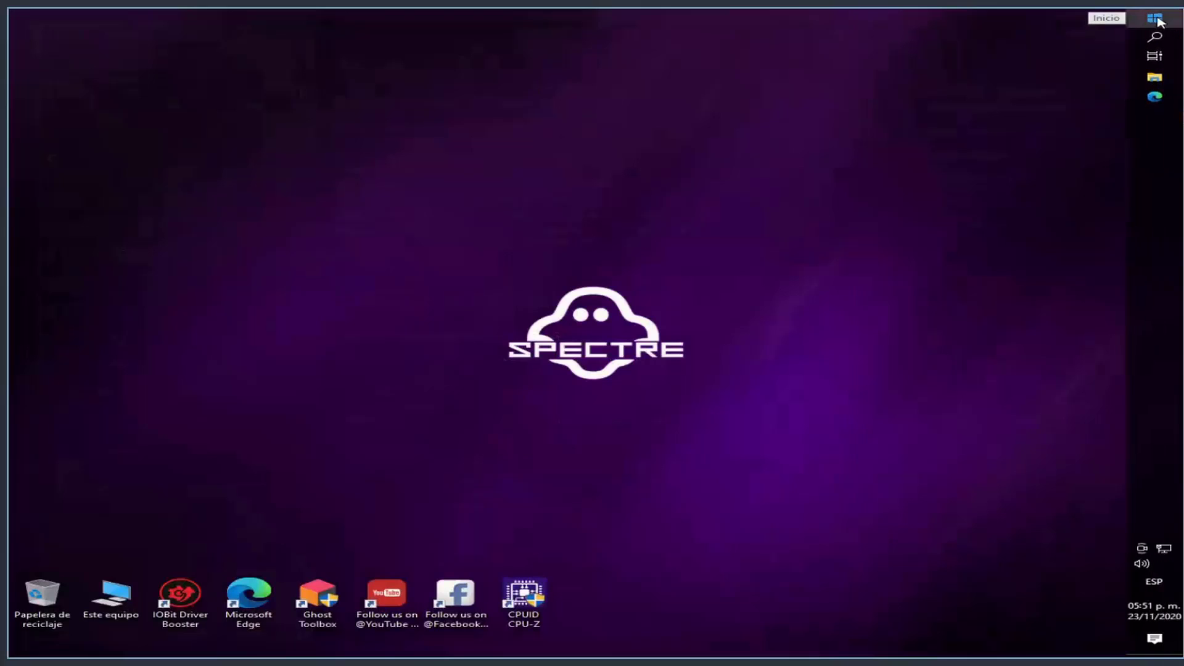
pyautogui.click(1155, 20)
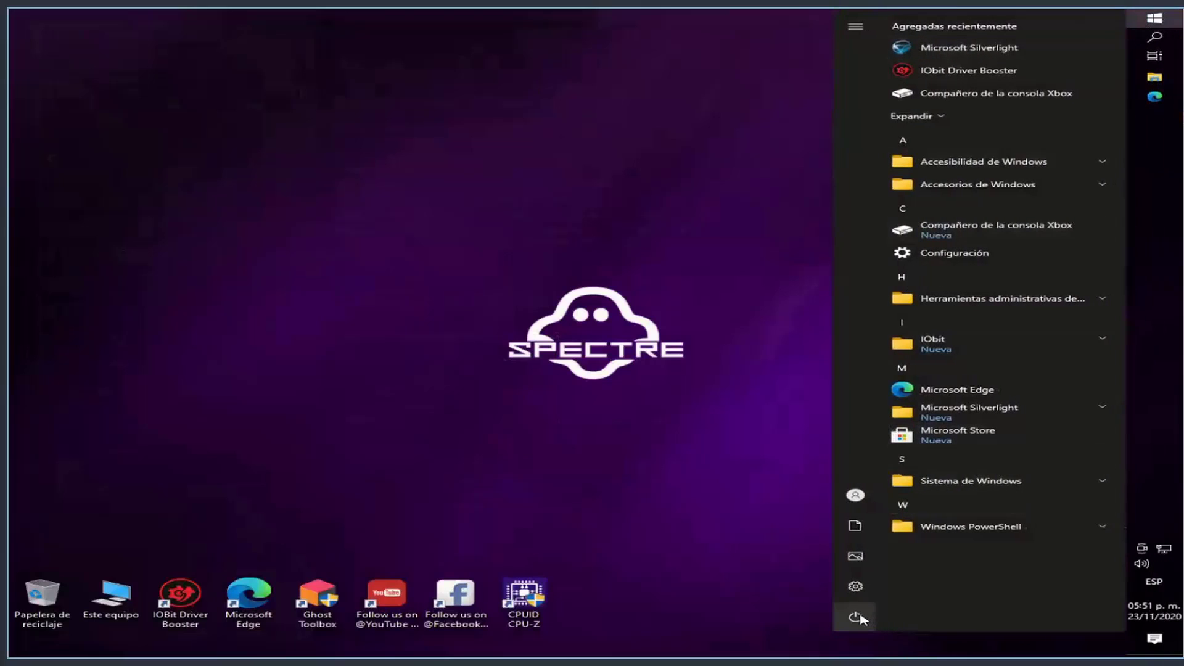
pyautogui.moveTo(862, 619)
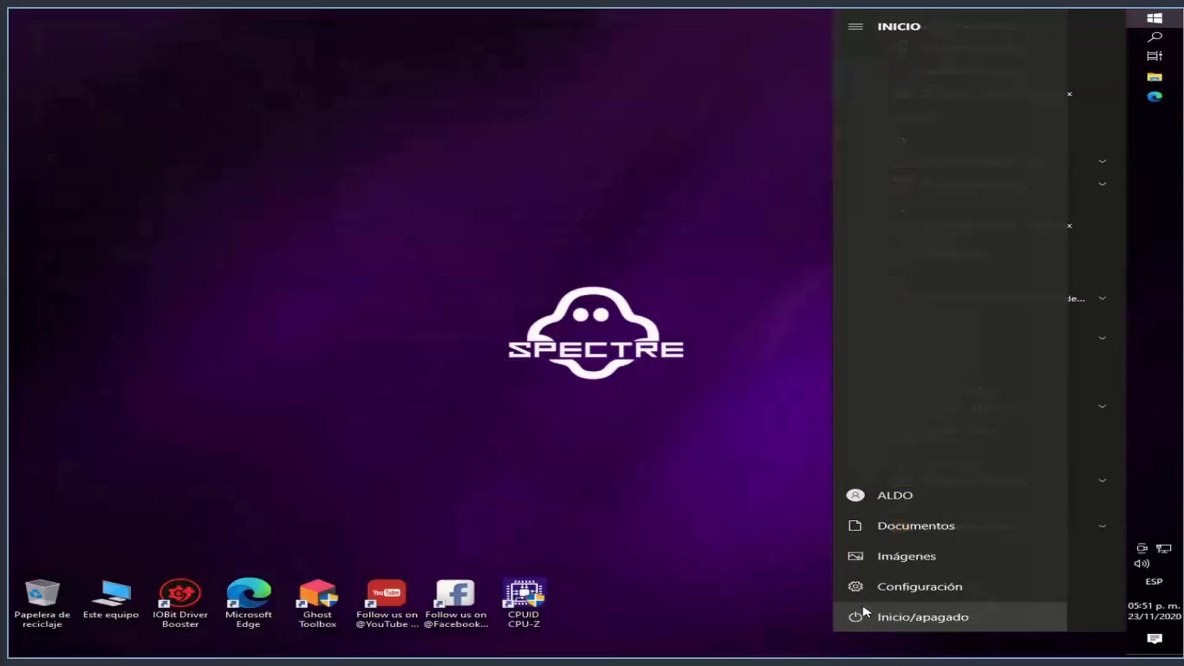
pyautogui.click(863, 613)
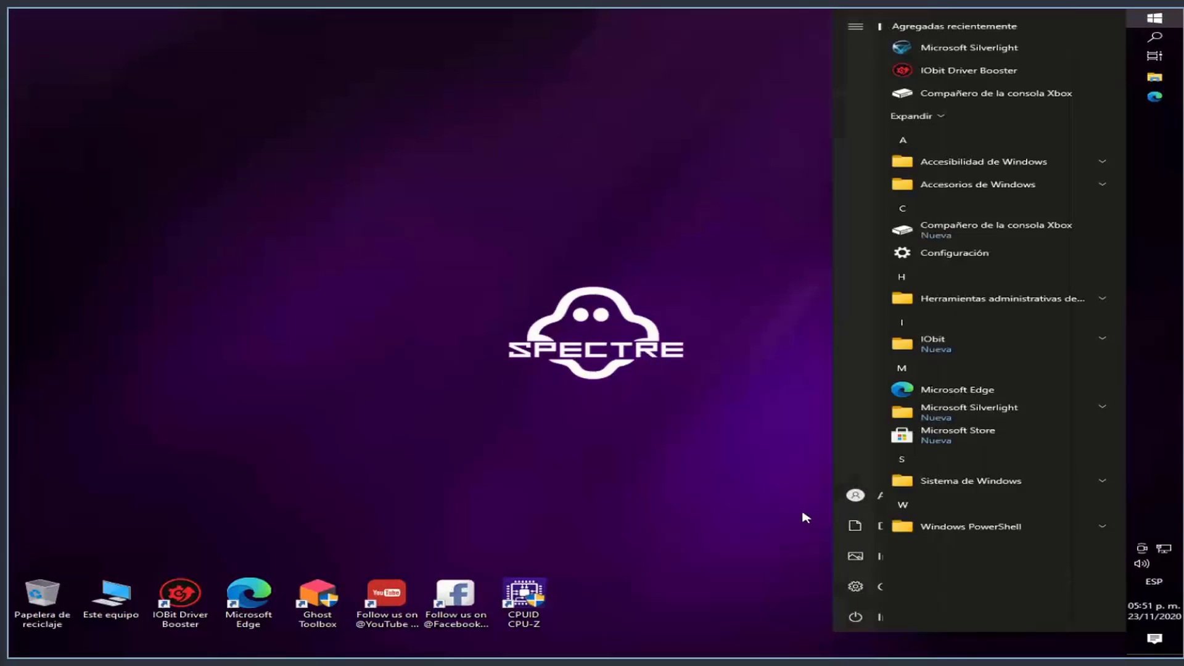